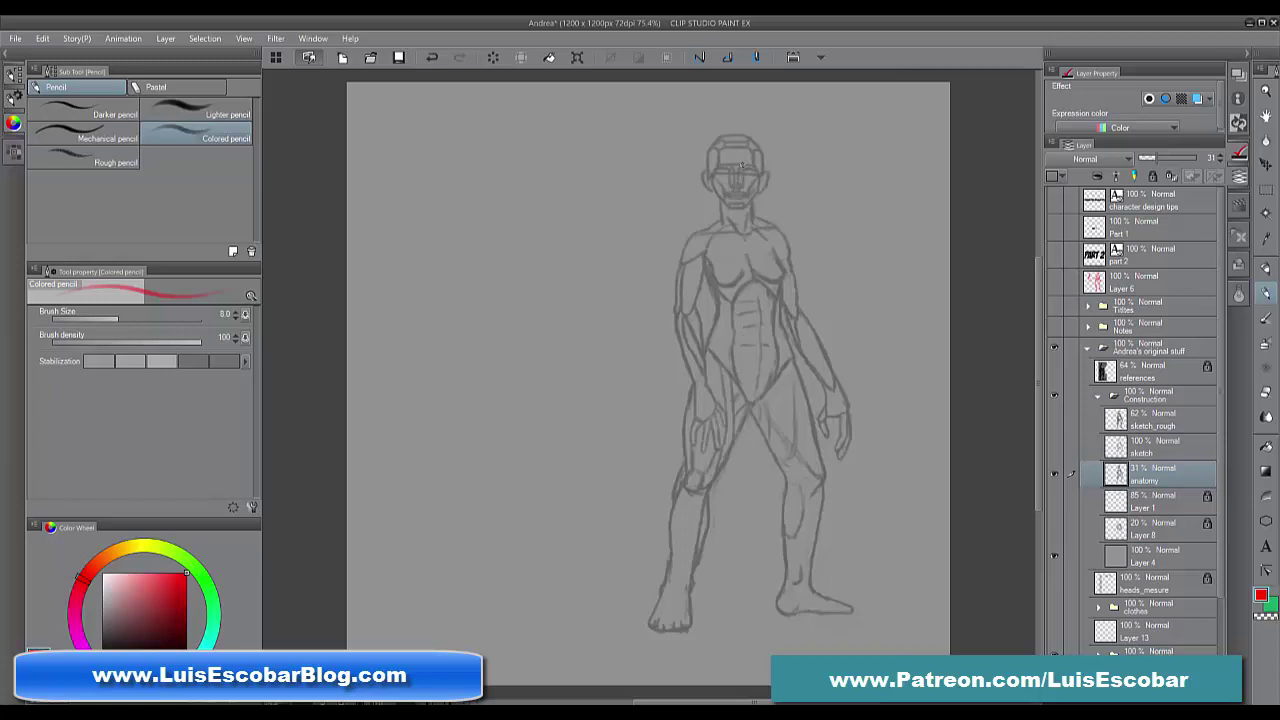
Hide the "Andrea's original stuff" folder and the "holding a sword0 Copy" layer, and show Layer 6 and the reference folder
{"action": "left_click", "coordinate": [1055, 347]}
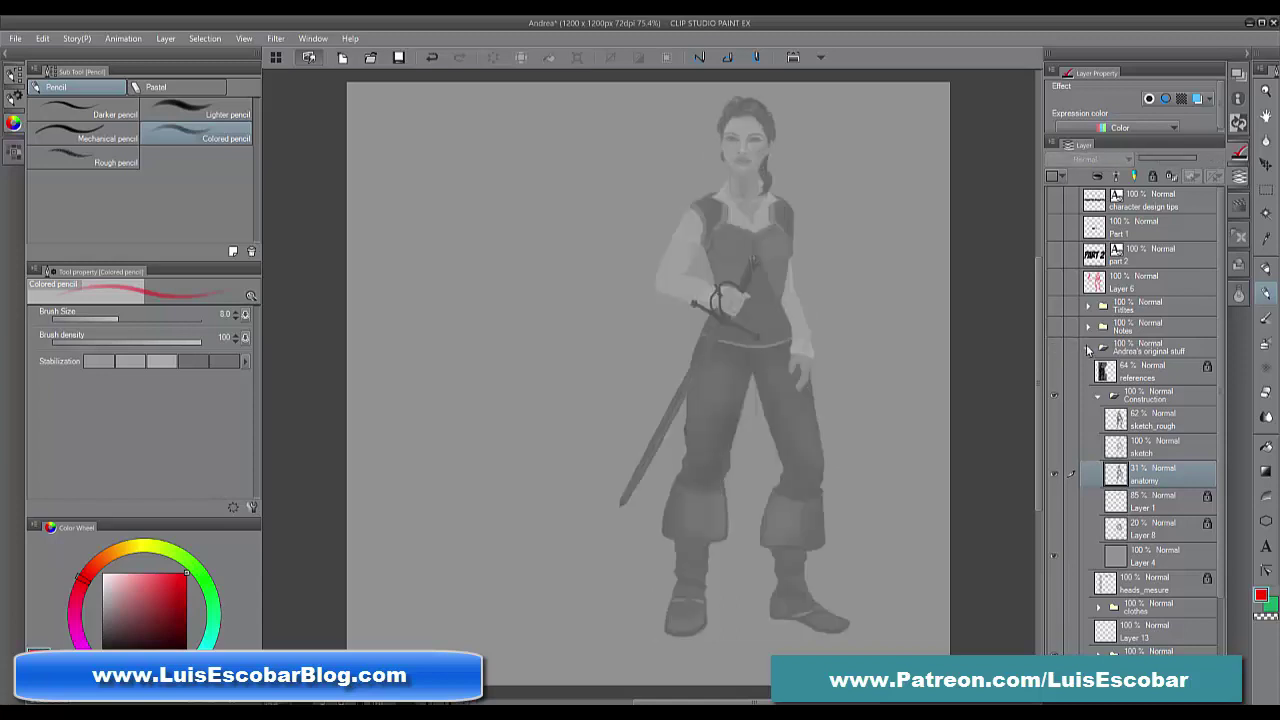
{"action": "left_click", "coordinate": [1088, 347]}
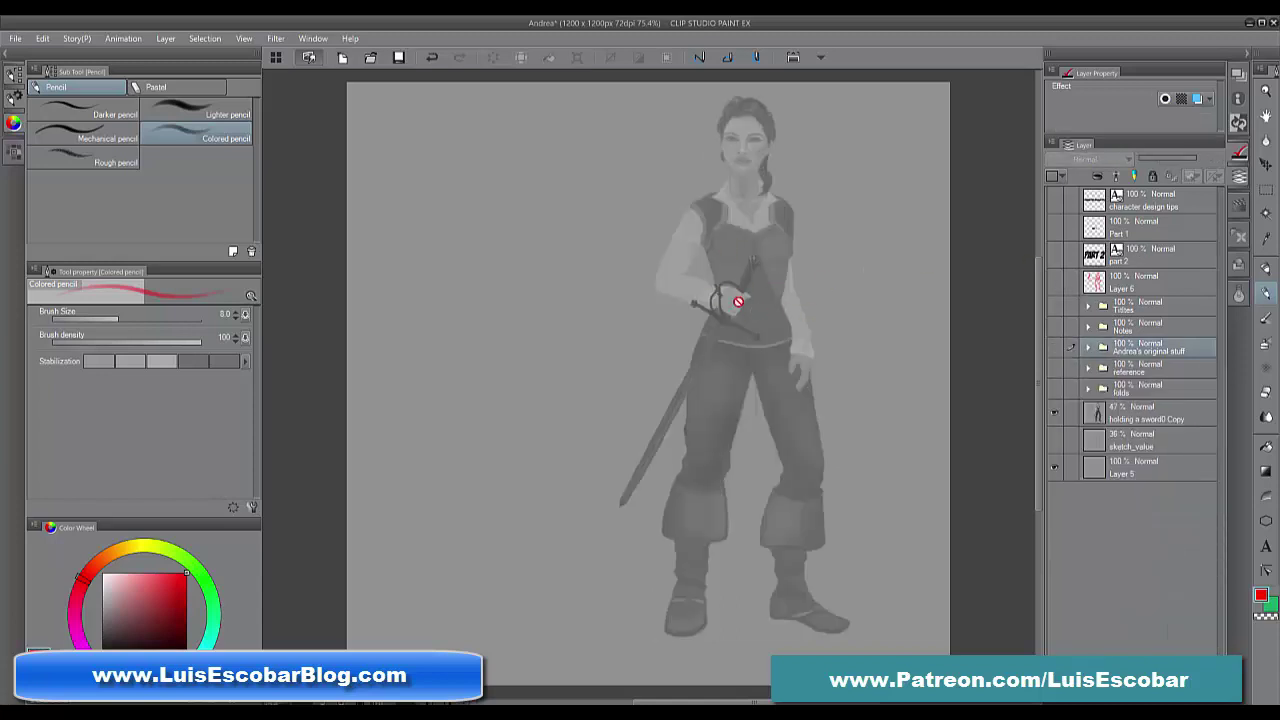
{"action": "left_click", "coordinate": [1054, 412]}
{"action": "left_click", "coordinate": [1054, 282]}
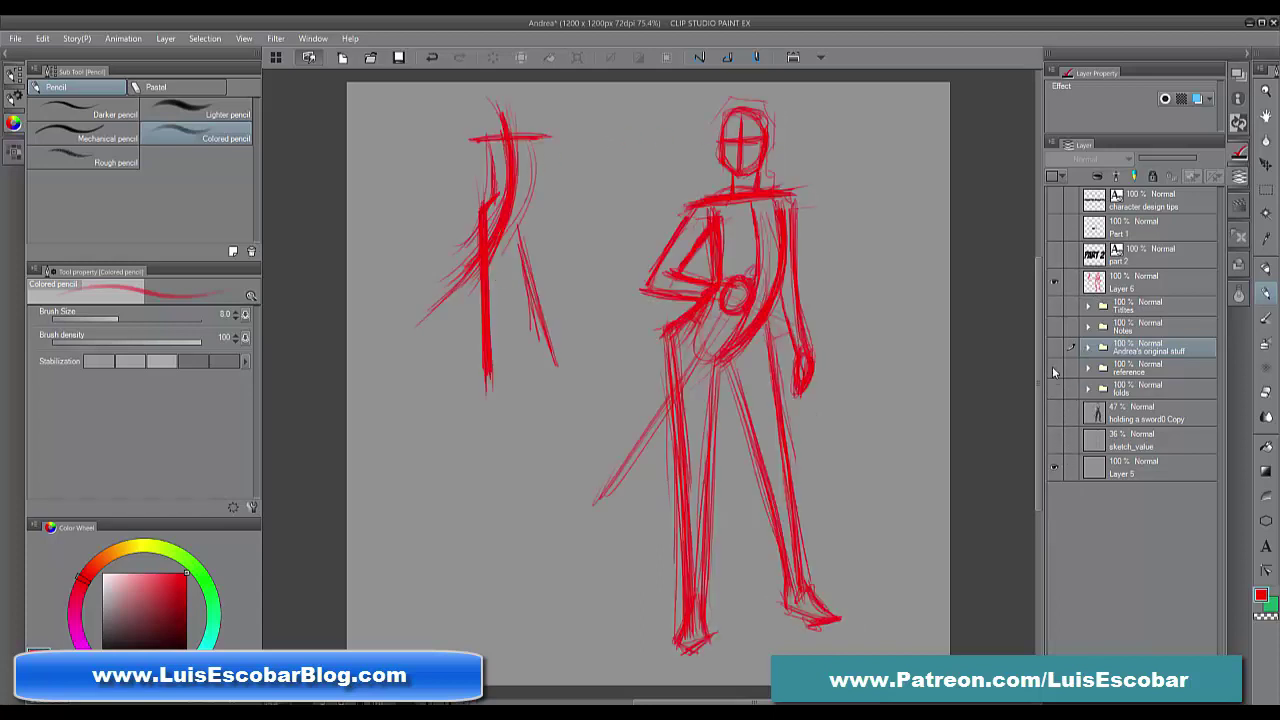
{"action": "left_click", "coordinate": [1054, 368]}
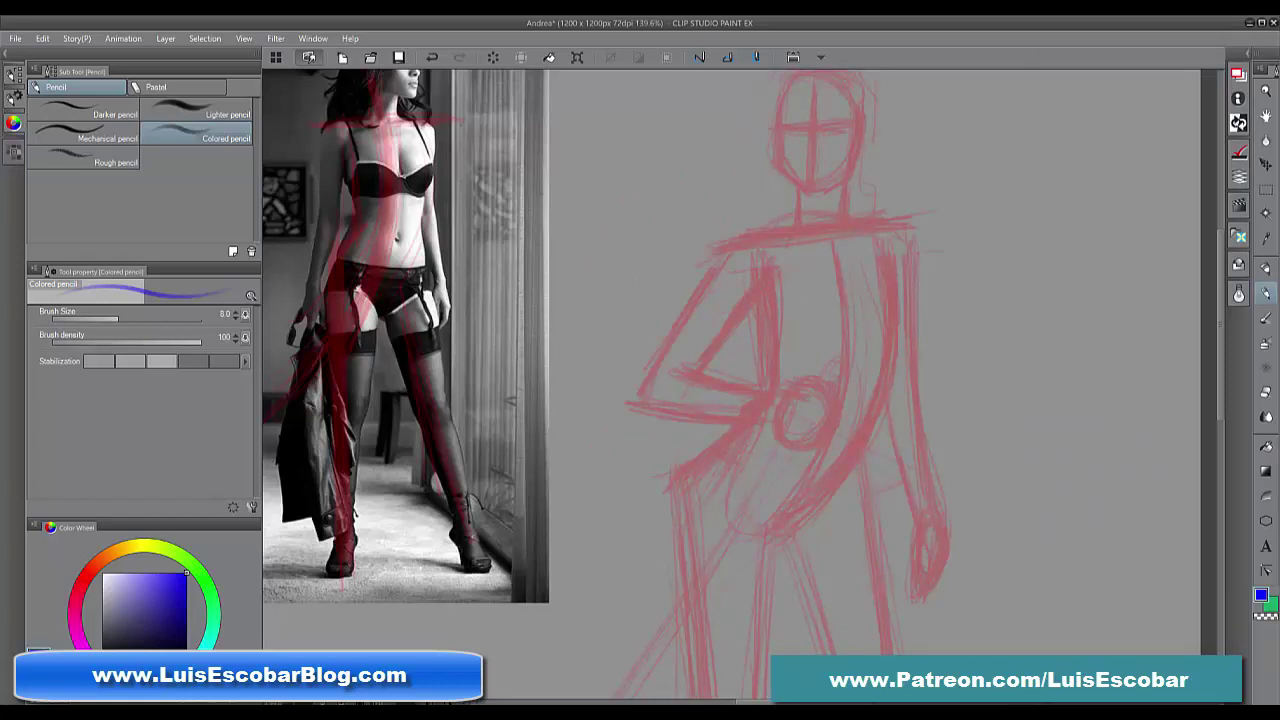
{"action": "left_click", "coordinate": [1246, 54]}
{"action": "left_click", "coordinate": [1092, 686]}
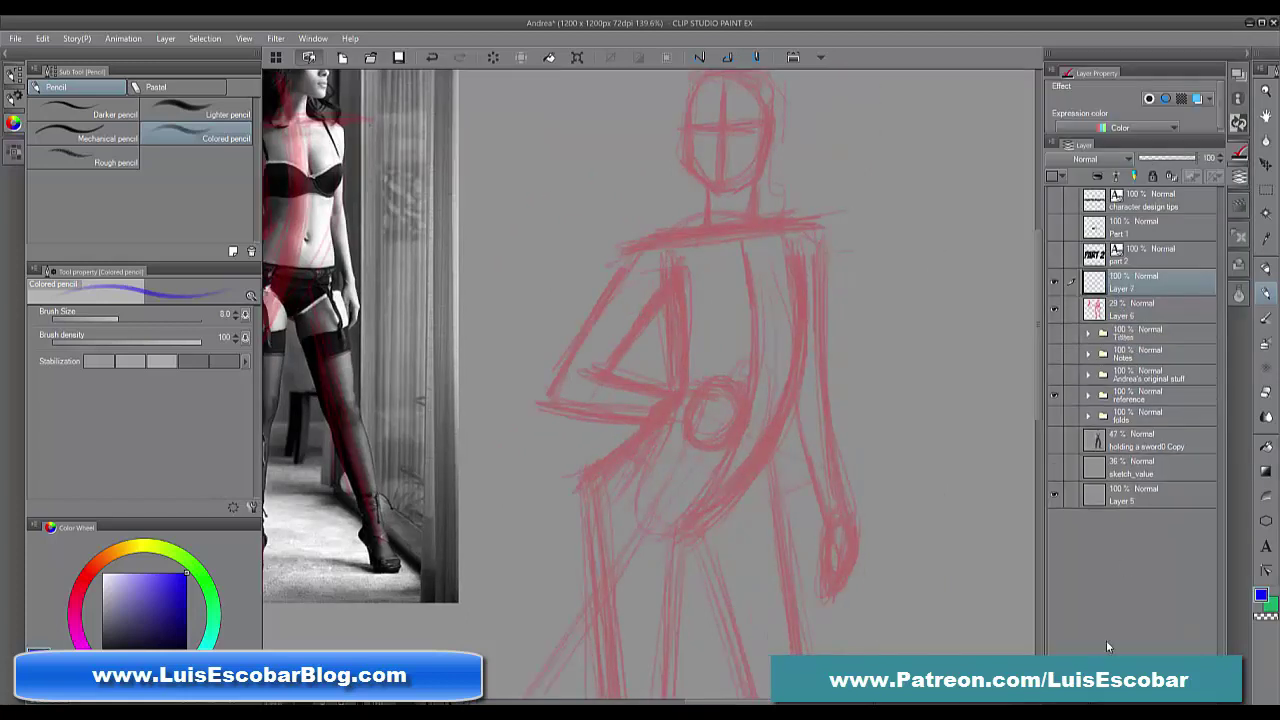
{"action": "left_click", "coordinate": [1245, 58]}
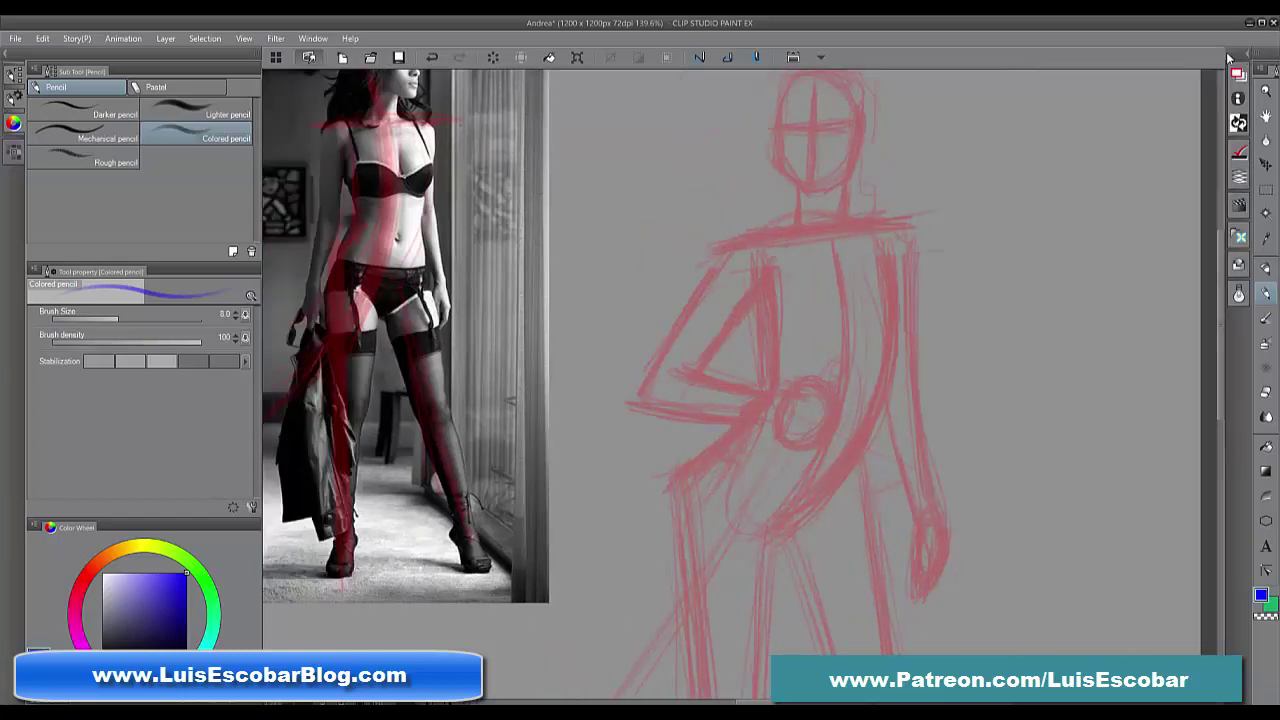
Draw a blue stroke down the torso's side next to the bent arm and set the Colored pencil brush size to 3
{"action": "left_click_drag", "start_coordinate": [764, 274], "coordinate": [768, 372]}
{"action": "key", "text": "bracketright"}
{"action": "key", "text": "bracketright"}
{"action": "key", "text": "bracketleft"}
{"action": "key", "text": "bracketleft"}
{"action": "key", "text": "bracketleft"}
{"action": "key", "text": "bracketleft"}
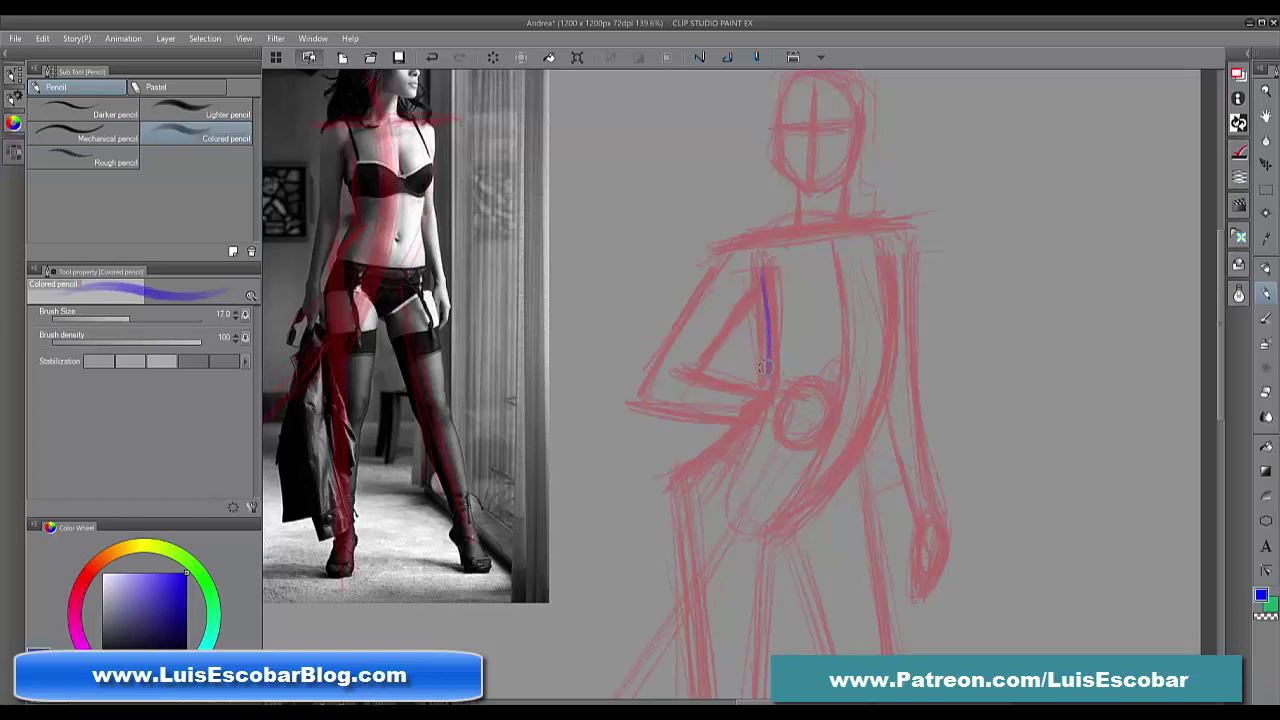
{"action": "key", "text": "bracketleft"}
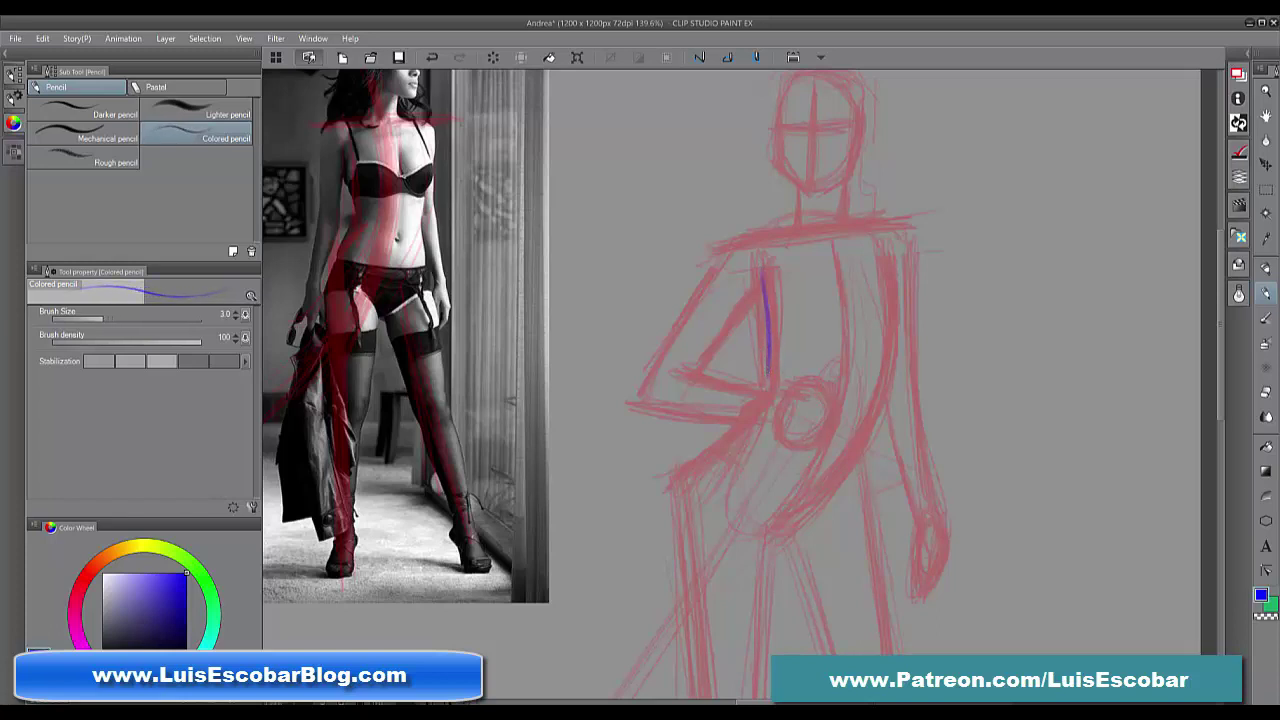
Outline the torso in blue as a curved bean shape running from the shoulders down to the crotch
{"action": "mouse_move", "coordinate": [764, 284]}
{"action": "left_mouse_down"}
{"action": "mouse_move", "coordinate": [770, 243]}
{"action": "mouse_move", "coordinate": [796, 223]}
{"action": "mouse_move", "coordinate": [852, 220]}
{"action": "mouse_move", "coordinate": [876, 240]}
{"action": "mouse_move", "coordinate": [894, 292]}
{"action": "mouse_move", "coordinate": [888, 378]}
{"action": "left_mouse_up"}
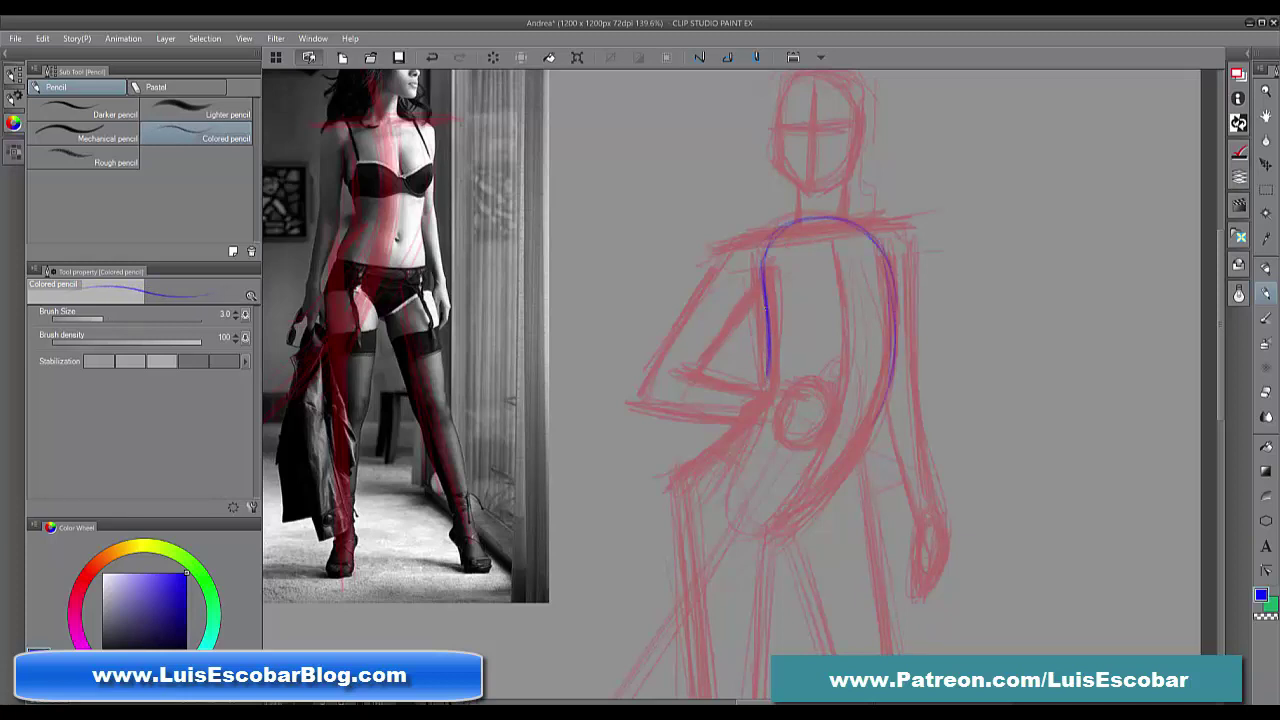
{"action": "left_click_drag", "start_coordinate": [765, 330], "coordinate": [766, 390]}
{"action": "left_click_drag", "start_coordinate": [878, 404], "coordinate": [812, 514]}
{"action": "mouse_move", "coordinate": [733, 425]}
{"action": "left_mouse_down"}
{"action": "mouse_move", "coordinate": [760, 516]}
{"action": "mouse_move", "coordinate": [794, 526]}
{"action": "mouse_move", "coordinate": [878, 422]}
{"action": "left_mouse_up"}
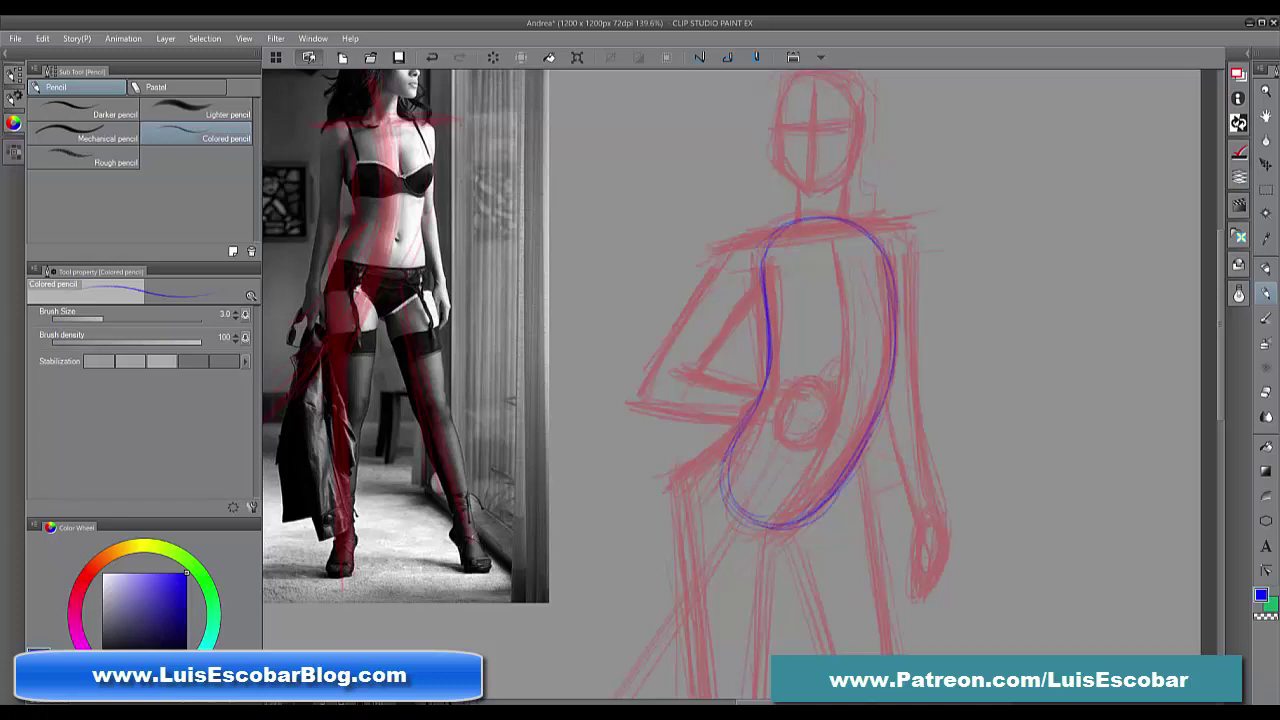
Draw the slanted shoulder line across the torso's upper end and the curved centre line down its front
{"action": "left_click_drag", "start_coordinate": [786, 239], "coordinate": [898, 223]}
{"action": "mouse_move", "coordinate": [846, 292]}
{"action": "left_mouse_down"}
{"action": "mouse_move", "coordinate": [854, 408]}
{"action": "mouse_move", "coordinate": [820, 482]}
{"action": "left_mouse_up"}
{"action": "left_click_drag", "start_coordinate": [838, 424], "coordinate": [780, 524]}
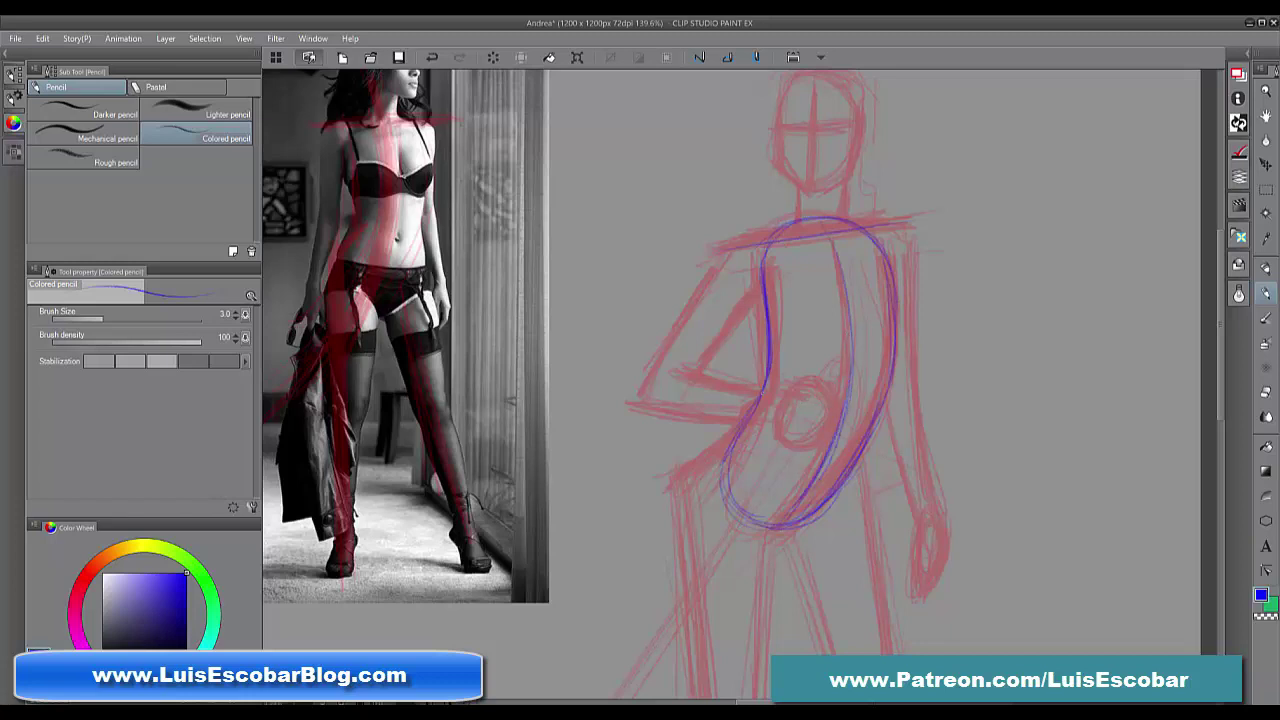
Reinforce the lower curve of the torso bean and darken the torso's centre line
{"action": "mouse_move", "coordinate": [738, 450]}
{"action": "left_mouse_down"}
{"action": "mouse_move", "coordinate": [760, 520]}
{"action": "mouse_move", "coordinate": [822, 514]}
{"action": "mouse_move", "coordinate": [860, 462]}
{"action": "mouse_move", "coordinate": [846, 492]}
{"action": "left_mouse_up"}
{"action": "left_click_drag", "start_coordinate": [888, 376], "coordinate": [836, 484]}
{"action": "left_click_drag", "start_coordinate": [872, 420], "coordinate": [822, 510]}
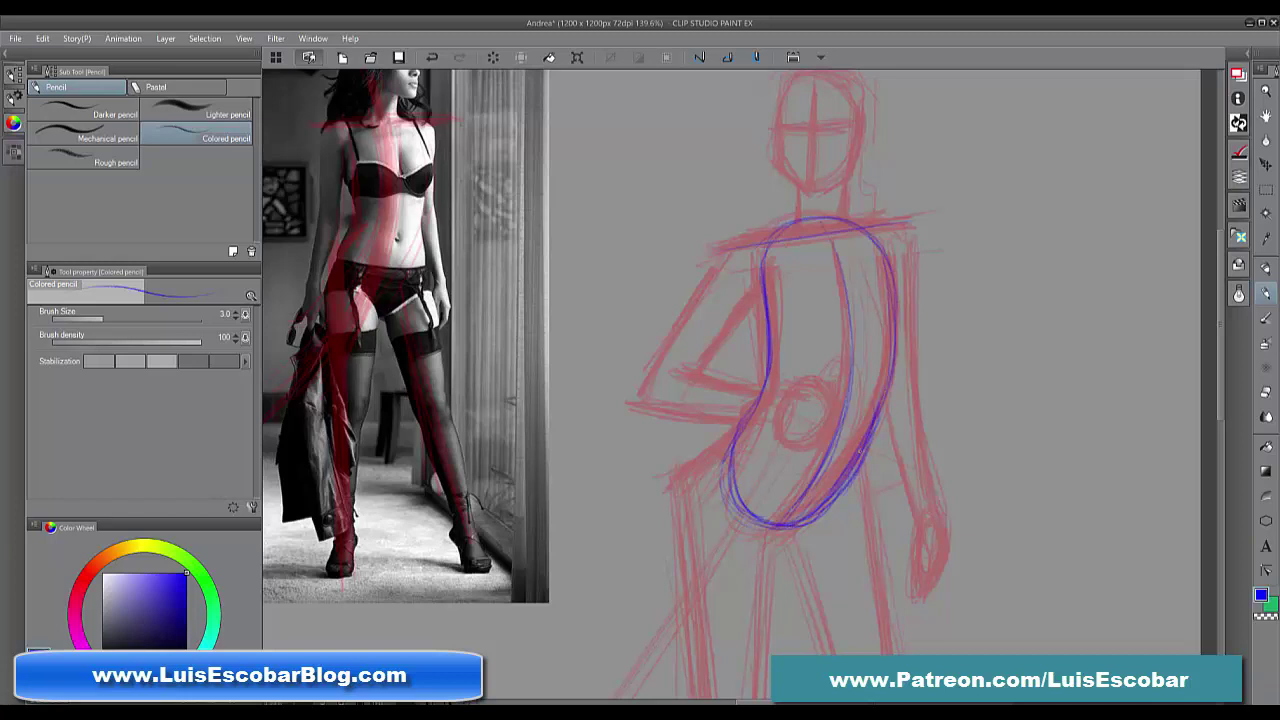
{"action": "left_click_drag", "start_coordinate": [854, 466], "coordinate": [828, 498]}
{"action": "mouse_move", "coordinate": [752, 404]}
{"action": "left_mouse_down"}
{"action": "mouse_move", "coordinate": [737, 500]}
{"action": "mouse_move", "coordinate": [805, 510]}
{"action": "left_mouse_up"}
{"action": "left_click_drag", "start_coordinate": [822, 454], "coordinate": [786, 515]}
{"action": "left_click_drag", "start_coordinate": [828, 445], "coordinate": [811, 479]}
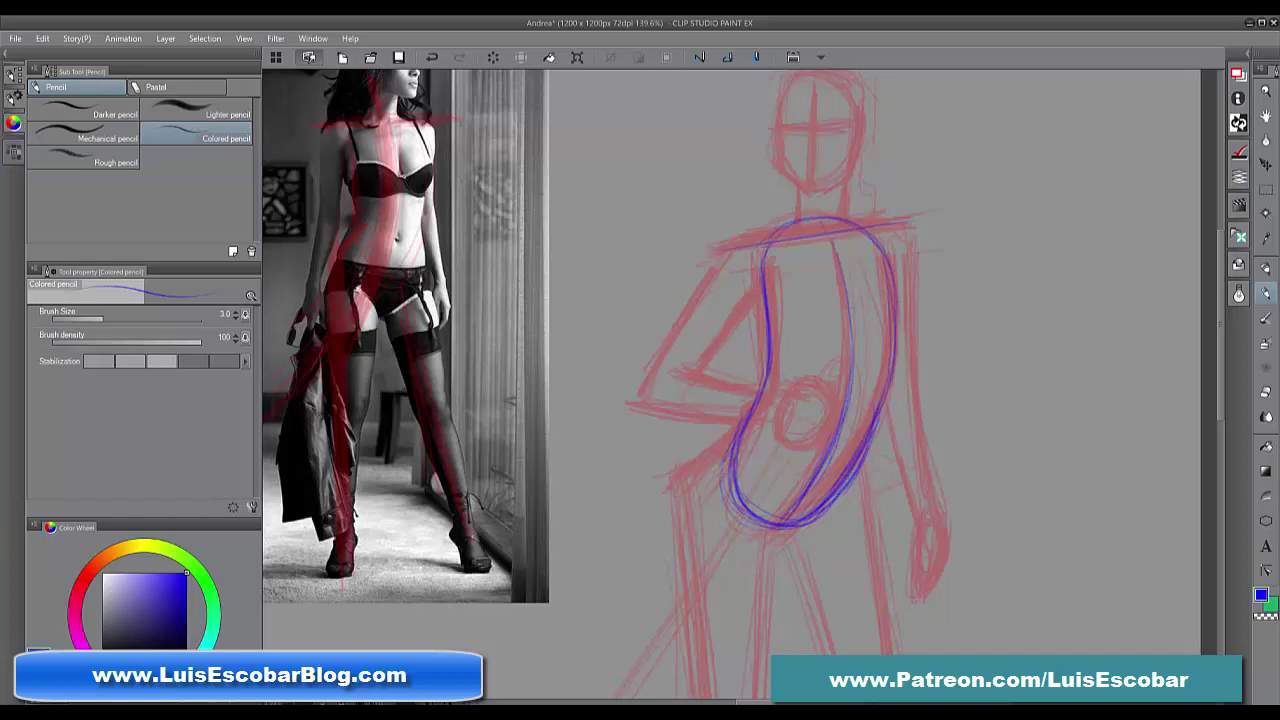
{"action": "left_click_drag", "start_coordinate": [857, 325], "coordinate": [849, 410]}
Sketch the pelvis around the torso's lower end, with flared hip sides, an arched waistline and a curved lower edge
{"action": "left_click_drag", "start_coordinate": [868, 468], "coordinate": [858, 532]}
{"action": "left_click_drag", "start_coordinate": [706, 448], "coordinate": [740, 416]}
{"action": "left_click_drag", "start_coordinate": [690, 470], "coordinate": [728, 430]}
{"action": "mouse_move", "coordinate": [680, 530]}
{"action": "left_mouse_down"}
{"action": "mouse_move", "coordinate": [684, 500]}
{"action": "mouse_move", "coordinate": [790, 552]}
{"action": "left_mouse_up"}
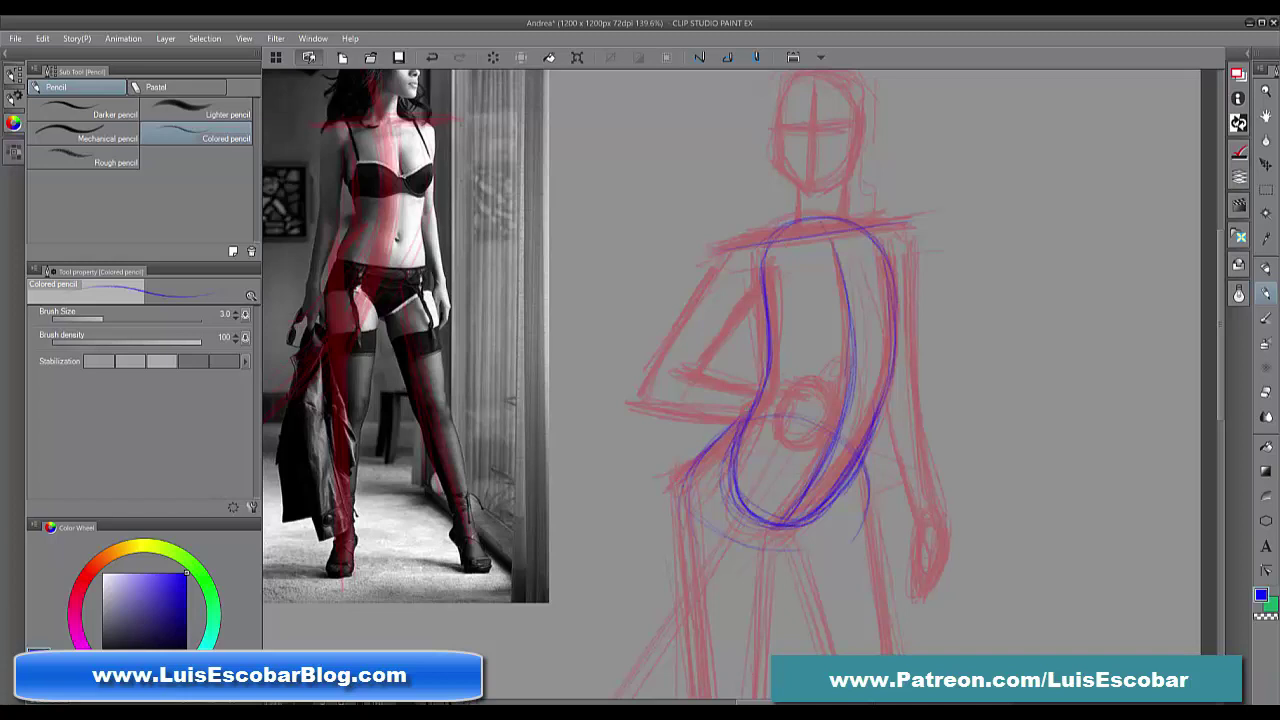
{"action": "left_click_drag", "start_coordinate": [740, 420], "coordinate": [694, 468]}
{"action": "mouse_move", "coordinate": [866, 478]}
{"action": "left_mouse_down"}
{"action": "mouse_move", "coordinate": [862, 540]}
{"action": "mouse_move", "coordinate": [838, 552]}
{"action": "left_mouse_up"}
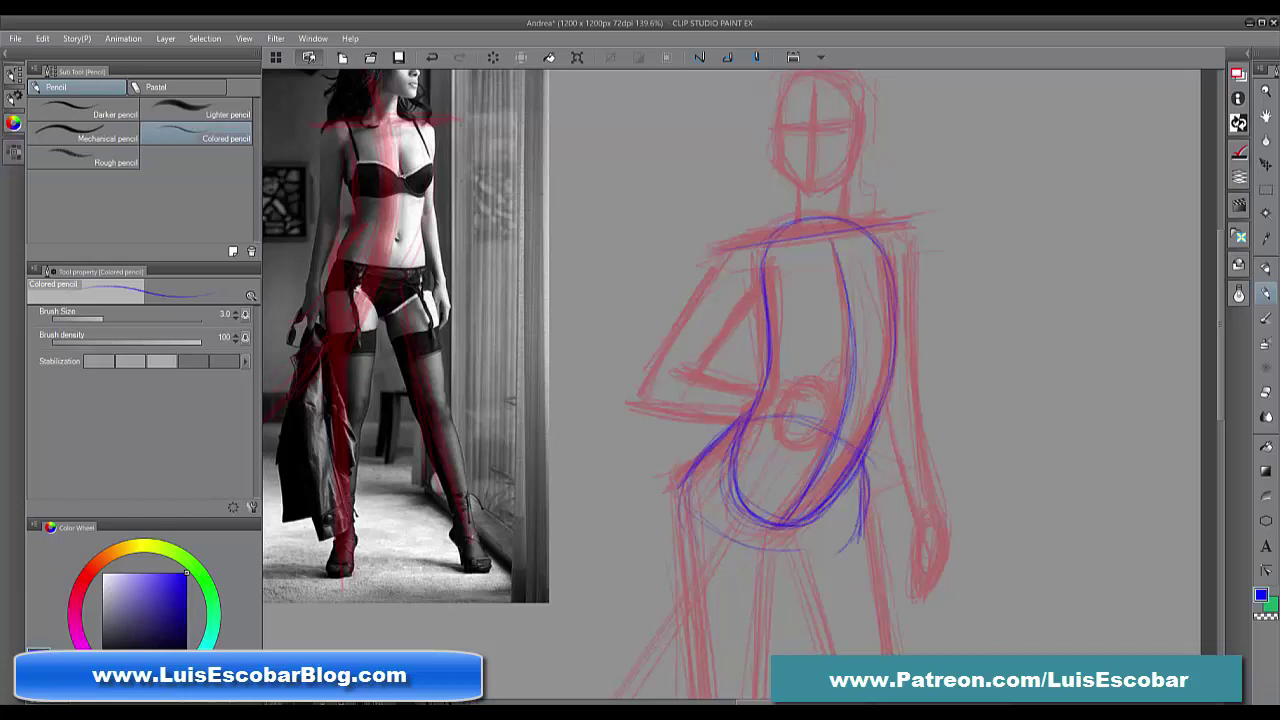
{"action": "mouse_move", "coordinate": [698, 514]}
{"action": "left_mouse_down"}
{"action": "mouse_move", "coordinate": [758, 546]}
{"action": "mouse_move", "coordinate": [824, 553]}
{"action": "left_mouse_up"}
{"action": "left_click_drag", "start_coordinate": [728, 532], "coordinate": [846, 550]}
{"action": "left_click_drag", "start_coordinate": [758, 544], "coordinate": [866, 542]}
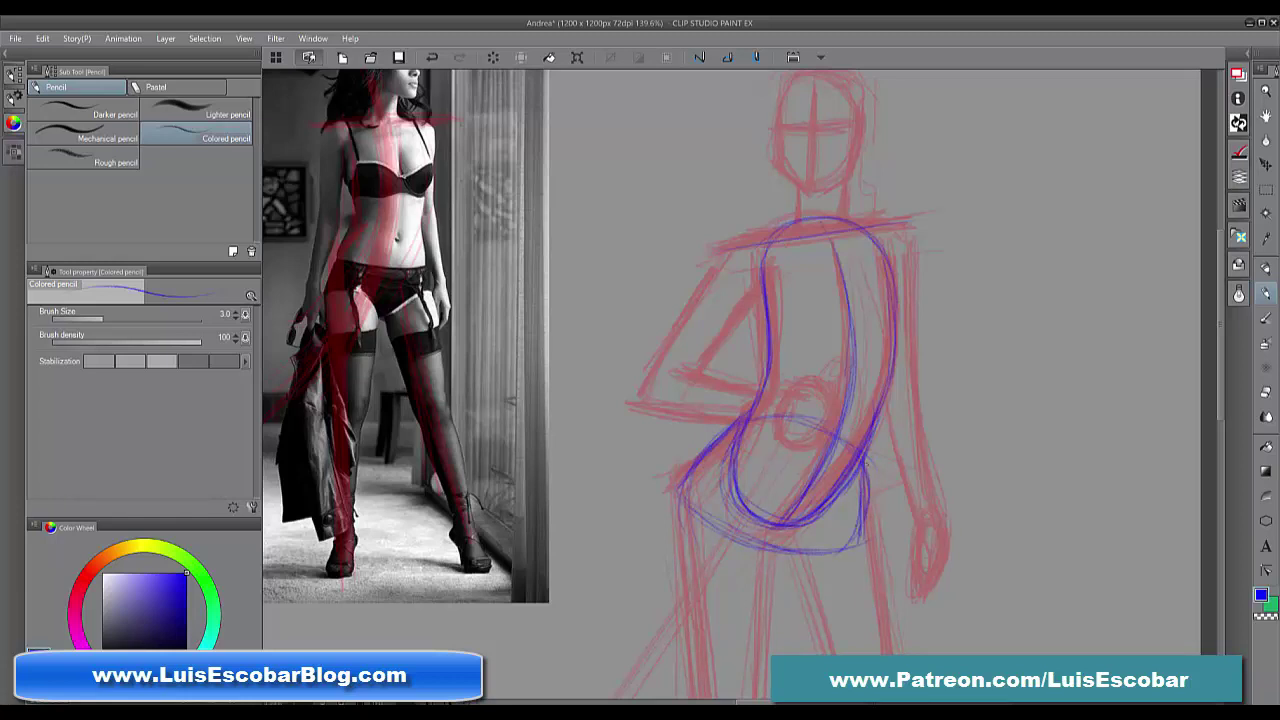
Darken the pelvis outline on all sides and add a small V at the crotch
{"action": "mouse_move", "coordinate": [866, 478]}
{"action": "left_mouse_down"}
{"action": "mouse_move", "coordinate": [866, 548]}
{"action": "mouse_move", "coordinate": [840, 548]}
{"action": "left_mouse_up"}
{"action": "left_click_drag", "start_coordinate": [720, 440], "coordinate": [676, 488]}
{"action": "mouse_move", "coordinate": [862, 472]}
{"action": "left_mouse_down"}
{"action": "mouse_move", "coordinate": [860, 542]}
{"action": "mouse_move", "coordinate": [862, 484]}
{"action": "left_mouse_up"}
{"action": "left_click_drag", "start_coordinate": [784, 418], "coordinate": [852, 446]}
{"action": "left_click_drag", "start_coordinate": [786, 418], "coordinate": [860, 456]}
{"action": "left_click_drag", "start_coordinate": [714, 436], "coordinate": [784, 416]}
{"action": "left_click_drag", "start_coordinate": [706, 520], "coordinate": [848, 556]}
{"action": "mouse_move", "coordinate": [868, 486]}
{"action": "left_mouse_down"}
{"action": "mouse_move", "coordinate": [866, 528]}
{"action": "mouse_move", "coordinate": [808, 552]}
{"action": "mouse_move", "coordinate": [690, 506]}
{"action": "left_mouse_up"}
{"action": "mouse_move", "coordinate": [864, 556]}
{"action": "left_mouse_down"}
{"action": "mouse_move", "coordinate": [728, 530]}
{"action": "mouse_move", "coordinate": [808, 548]}
{"action": "mouse_move", "coordinate": [774, 550]}
{"action": "left_mouse_up"}
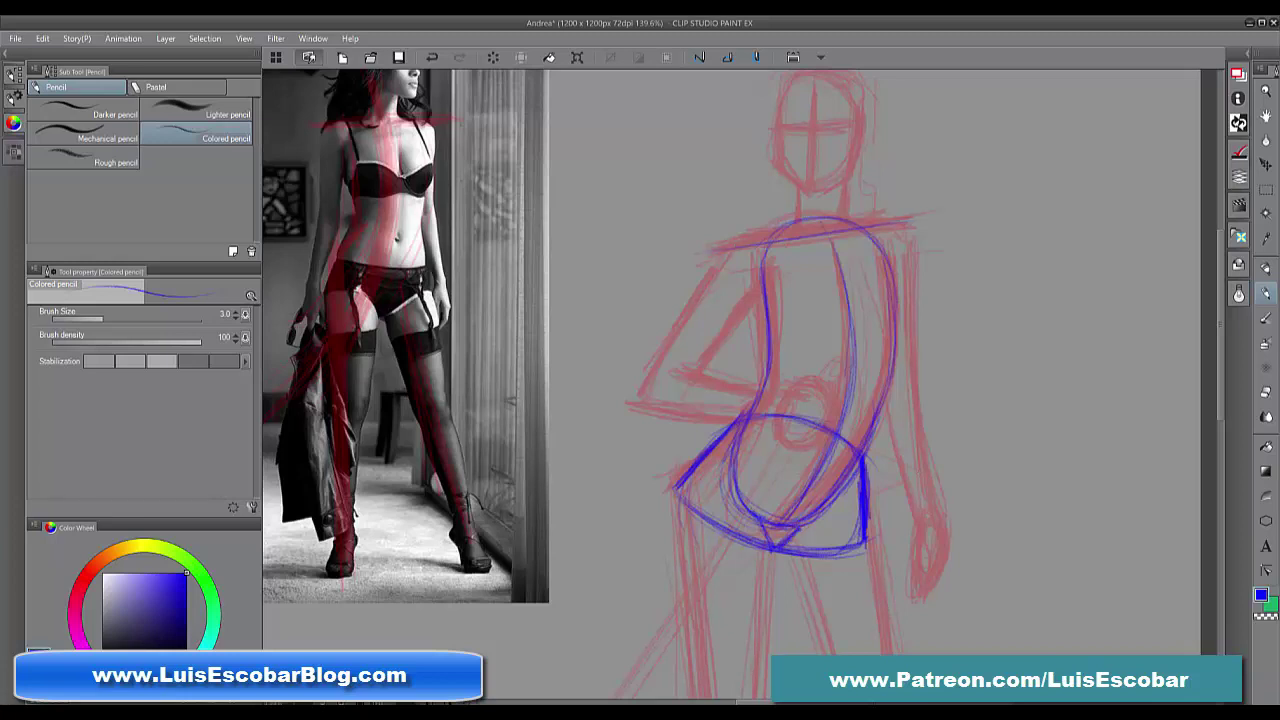
Extend the shoulder line, draw both sides of the neck, and shape the shoulder slope beside it
{"action": "left_click_drag", "start_coordinate": [800, 238], "coordinate": [940, 213]}
{"action": "mouse_move", "coordinate": [847, 176]}
{"action": "left_mouse_down"}
{"action": "mouse_move", "coordinate": [845, 214]}
{"action": "mouse_move", "coordinate": [847, 198]}
{"action": "mouse_move", "coordinate": [795, 236]}
{"action": "left_mouse_up"}
{"action": "left_click_drag", "start_coordinate": [801, 192], "coordinate": [789, 244]}
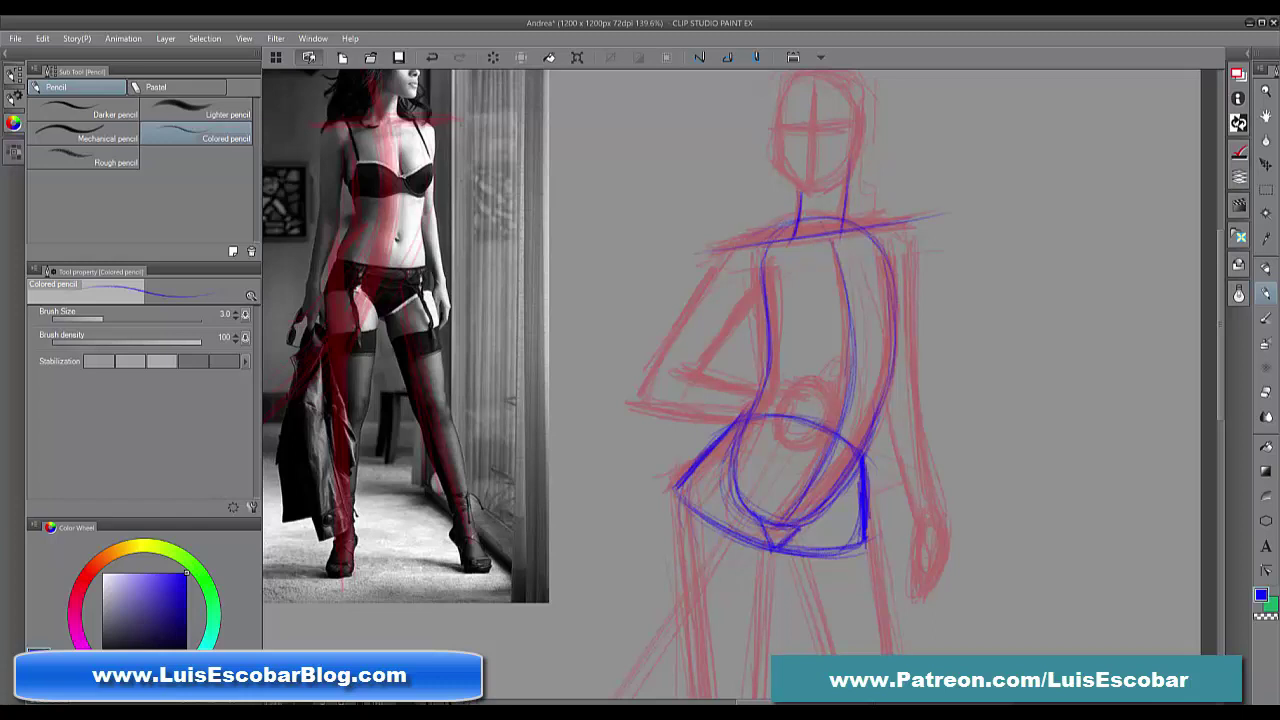
{"action": "mouse_move", "coordinate": [766, 229]}
{"action": "left_mouse_down"}
{"action": "mouse_move", "coordinate": [888, 216]}
{"action": "mouse_move", "coordinate": [845, 282]}
{"action": "mouse_move", "coordinate": [851, 356]}
{"action": "left_mouse_up"}
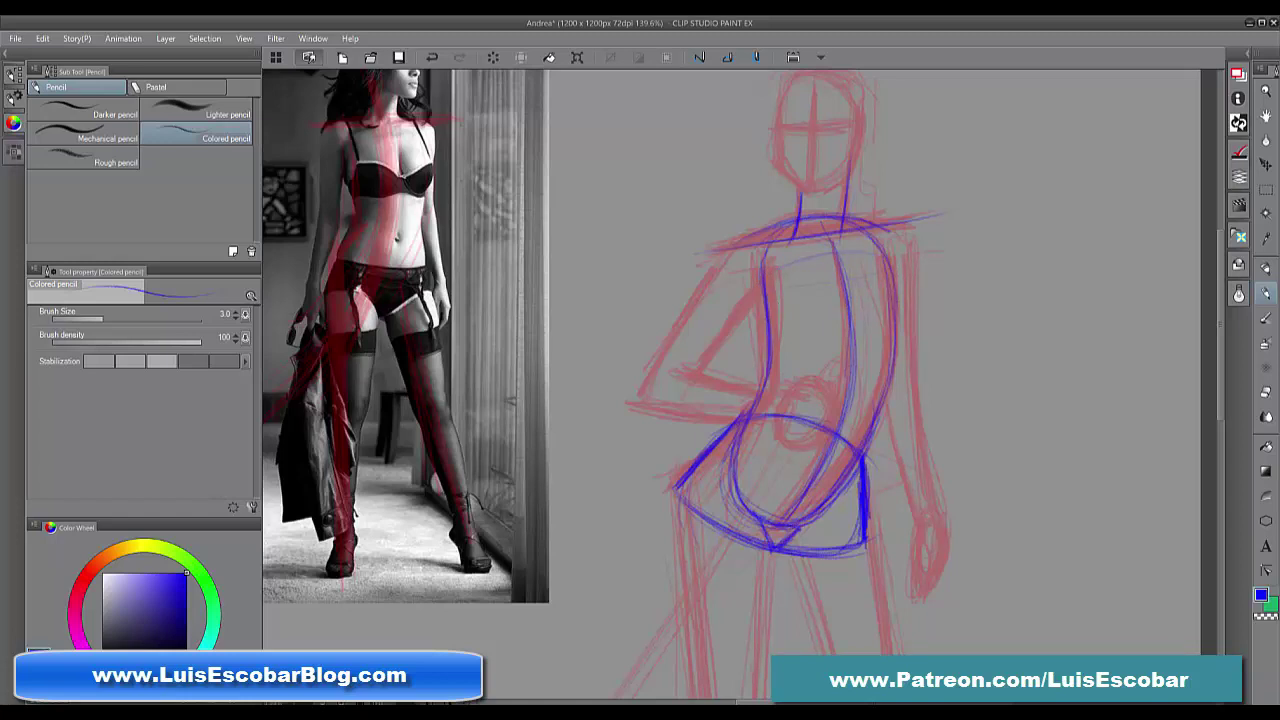
Add curved cross-contour lines across the chest, belly and pelvis, and strengthen the torso's side outlines
{"action": "left_click_drag", "start_coordinate": [802, 321], "coordinate": [832, 321]}
{"action": "left_click_drag", "start_coordinate": [787, 437], "coordinate": [812, 432]}
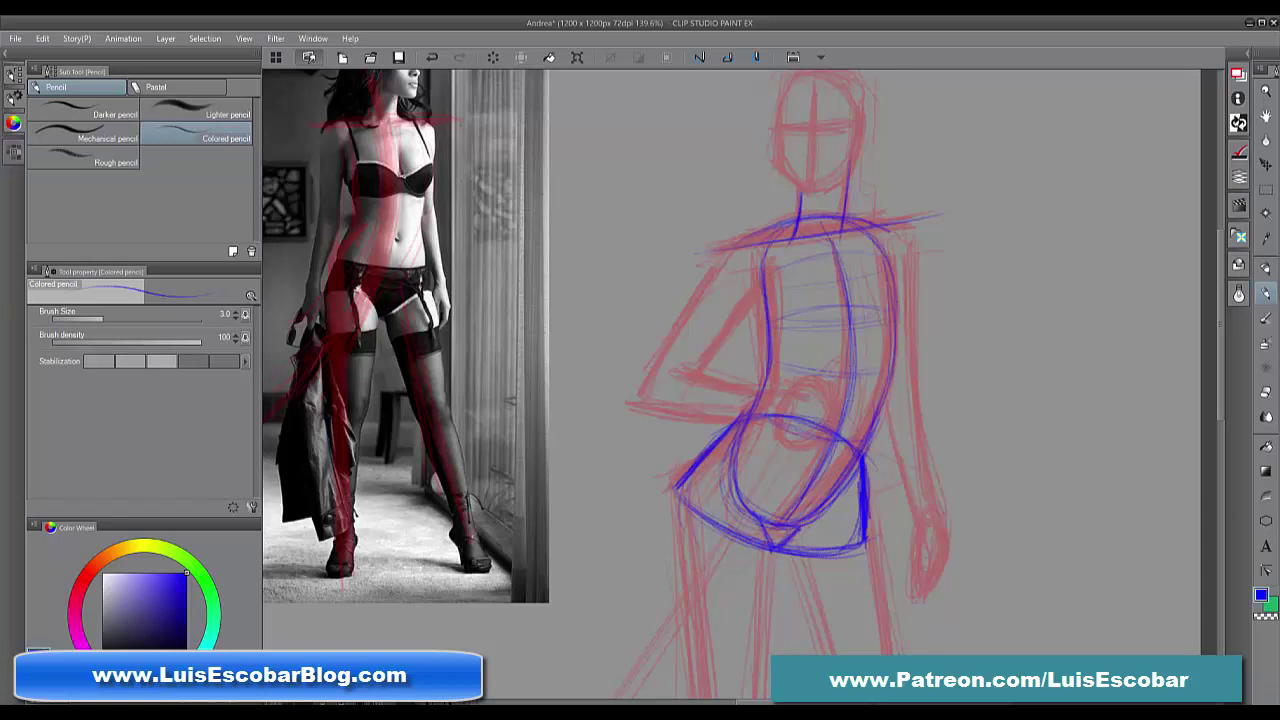
{"action": "mouse_move", "coordinate": [764, 486]}
{"action": "left_mouse_down"}
{"action": "mouse_move", "coordinate": [788, 494]}
{"action": "mouse_move", "coordinate": [800, 477]}
{"action": "left_mouse_up"}
{"action": "left_click_drag", "start_coordinate": [891, 360], "coordinate": [874, 422]}
{"action": "left_click_drag", "start_coordinate": [800, 313], "coordinate": [836, 309]}
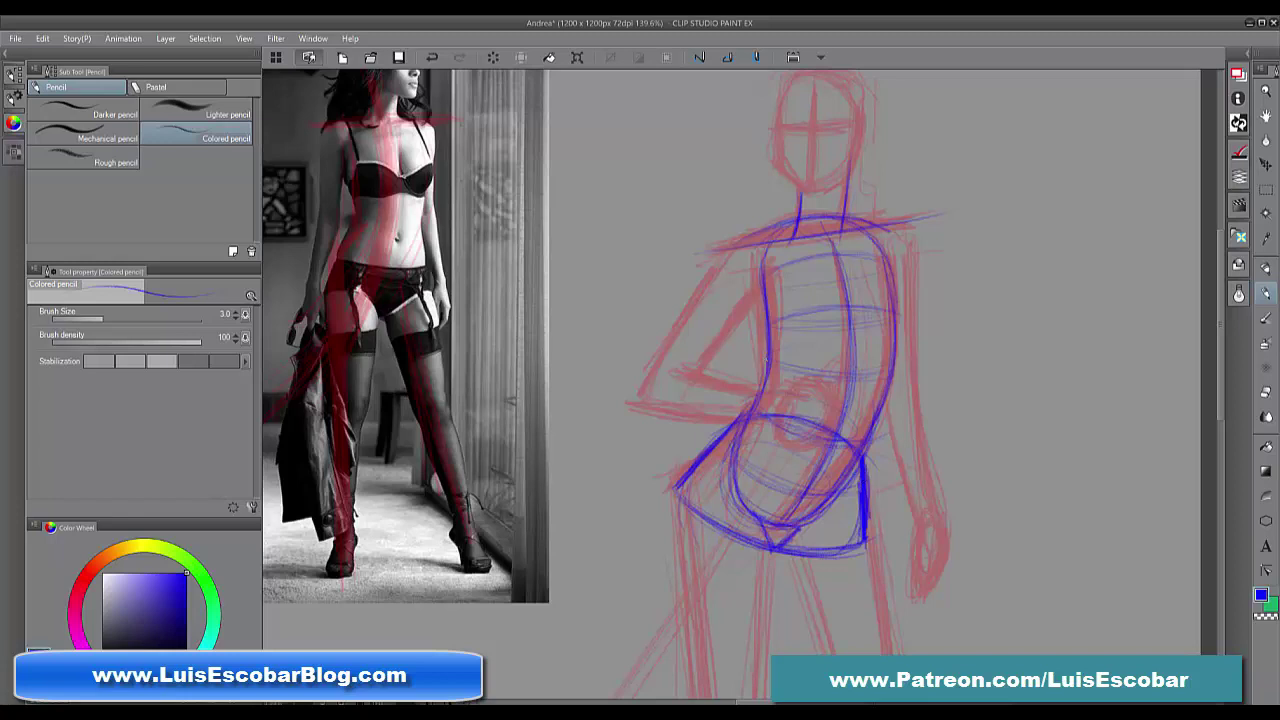
{"action": "mouse_move", "coordinate": [767, 322]}
{"action": "left_mouse_down"}
{"action": "mouse_move", "coordinate": [752, 406]}
{"action": "mouse_move", "coordinate": [766, 348]}
{"action": "mouse_move", "coordinate": [756, 251]}
{"action": "mouse_move", "coordinate": [784, 223]}
{"action": "mouse_move", "coordinate": [856, 211]}
{"action": "left_mouse_up"}
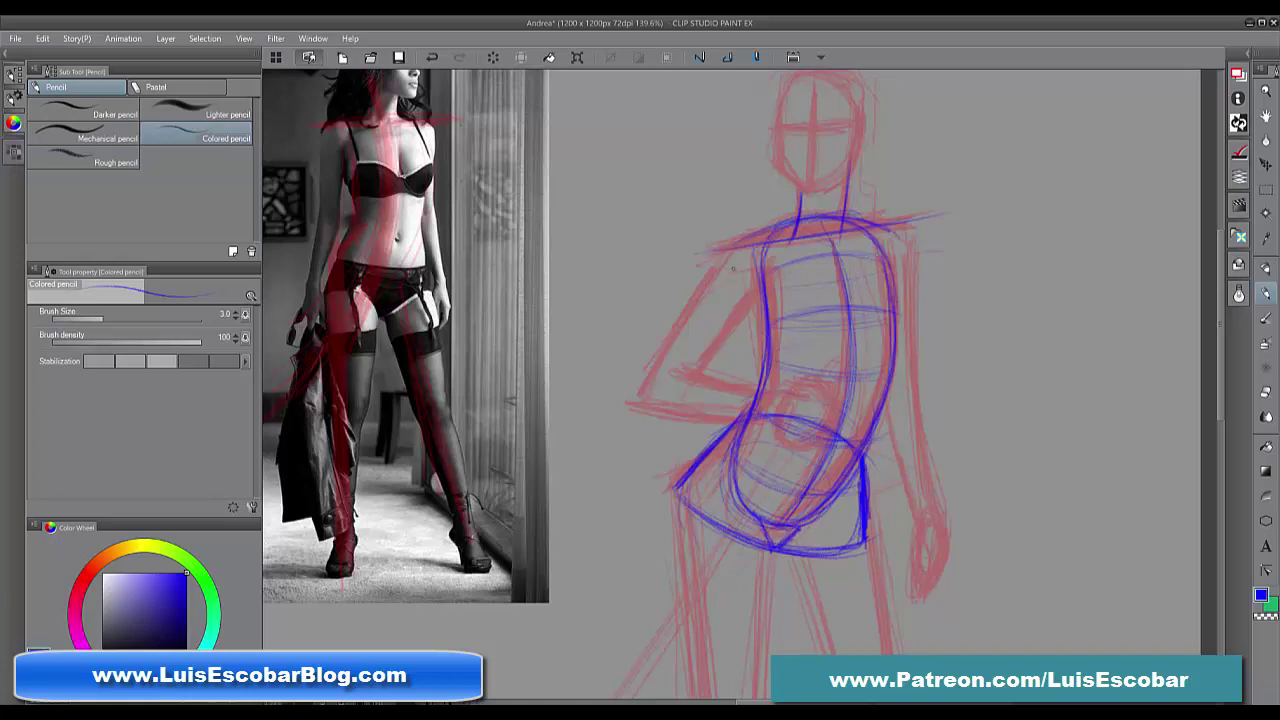
Draw slanted lines from both armpits down to the lower chest contour and darken that contour
{"action": "left_click_drag", "start_coordinate": [735, 269], "coordinate": [771, 285]}
{"action": "left_click_drag", "start_coordinate": [762, 280], "coordinate": [797, 311]}
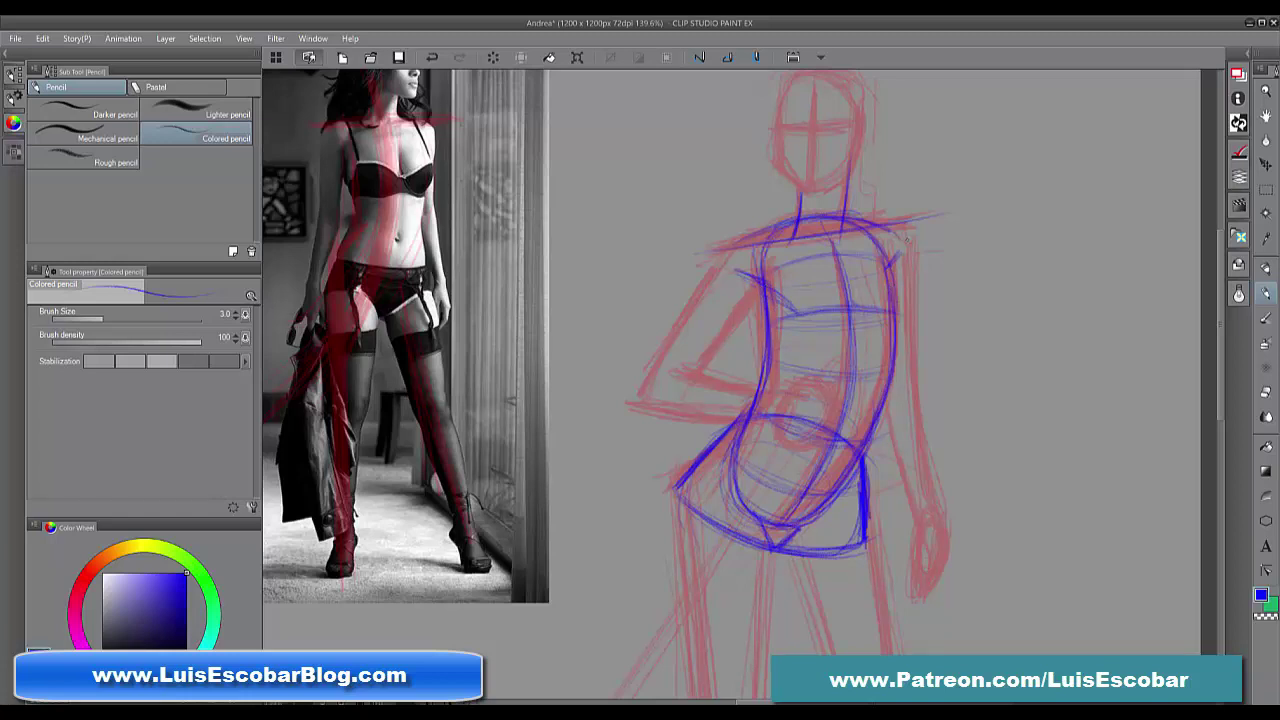
{"action": "mouse_move", "coordinate": [896, 262]}
{"action": "left_mouse_down"}
{"action": "mouse_move", "coordinate": [880, 308]}
{"action": "mouse_move", "coordinate": [822, 316]}
{"action": "left_mouse_up"}
{"action": "mouse_move", "coordinate": [886, 280]}
{"action": "left_mouse_down"}
{"action": "mouse_move", "coordinate": [876, 310]}
{"action": "mouse_move", "coordinate": [800, 310]}
{"action": "left_mouse_up"}
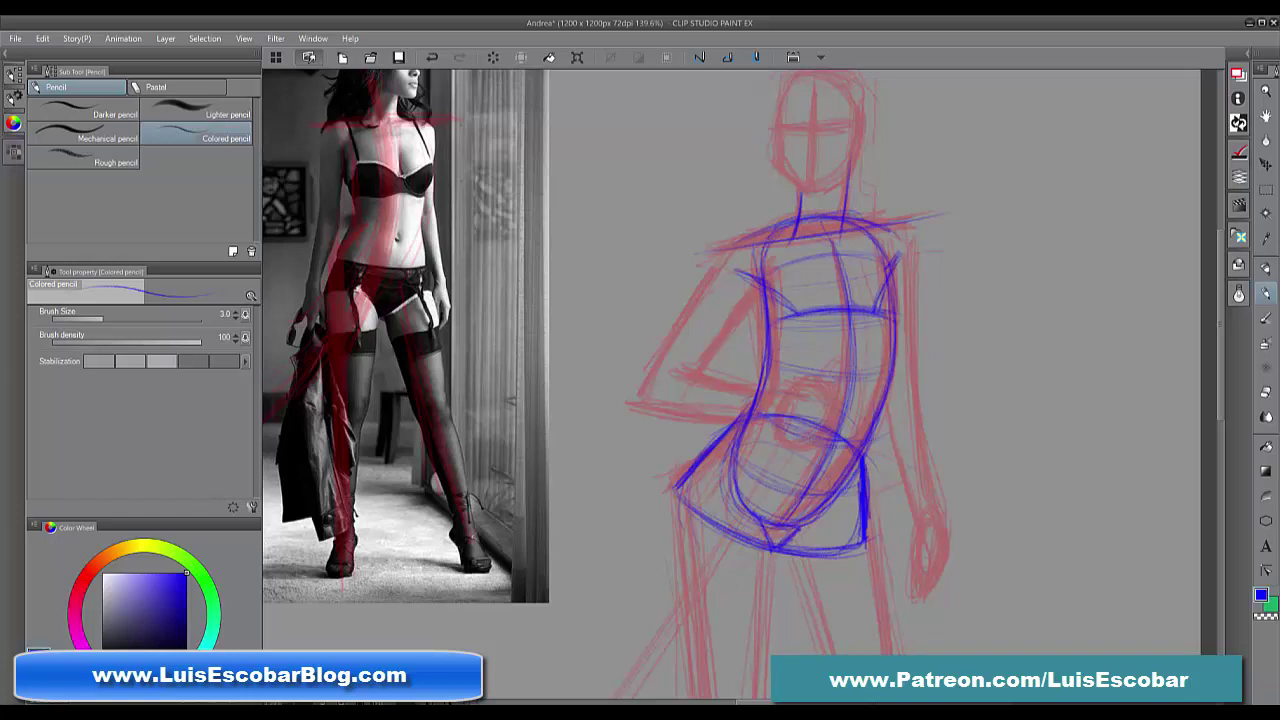
{"action": "left_click_drag", "start_coordinate": [886, 284], "coordinate": [877, 310]}
{"action": "left_click_drag", "start_coordinate": [735, 278], "coordinate": [800, 309]}
{"action": "left_click_drag", "start_coordinate": [884, 285], "coordinate": [867, 311]}
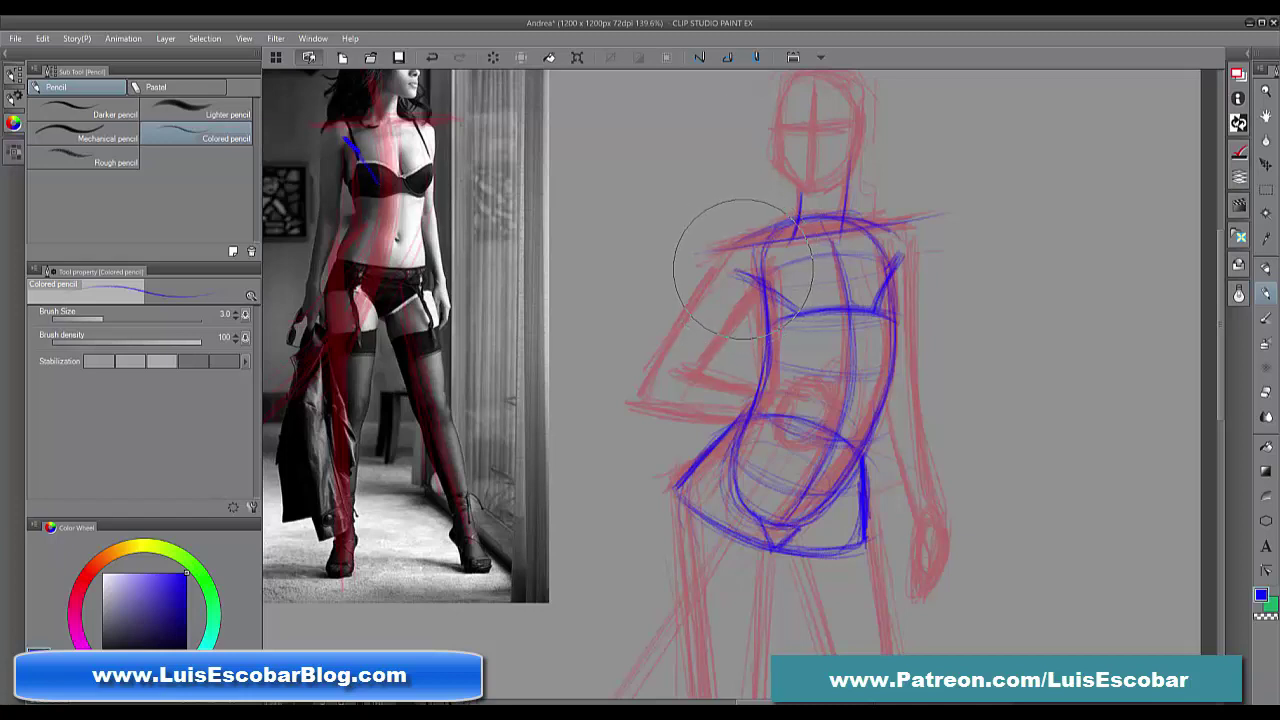
Erase and redraw the slanted armpit lines more steeply on both sides of the chest, and darken the upper centre line
{"action": "left_click_drag", "start_coordinate": [737, 271], "coordinate": [856, 368]}
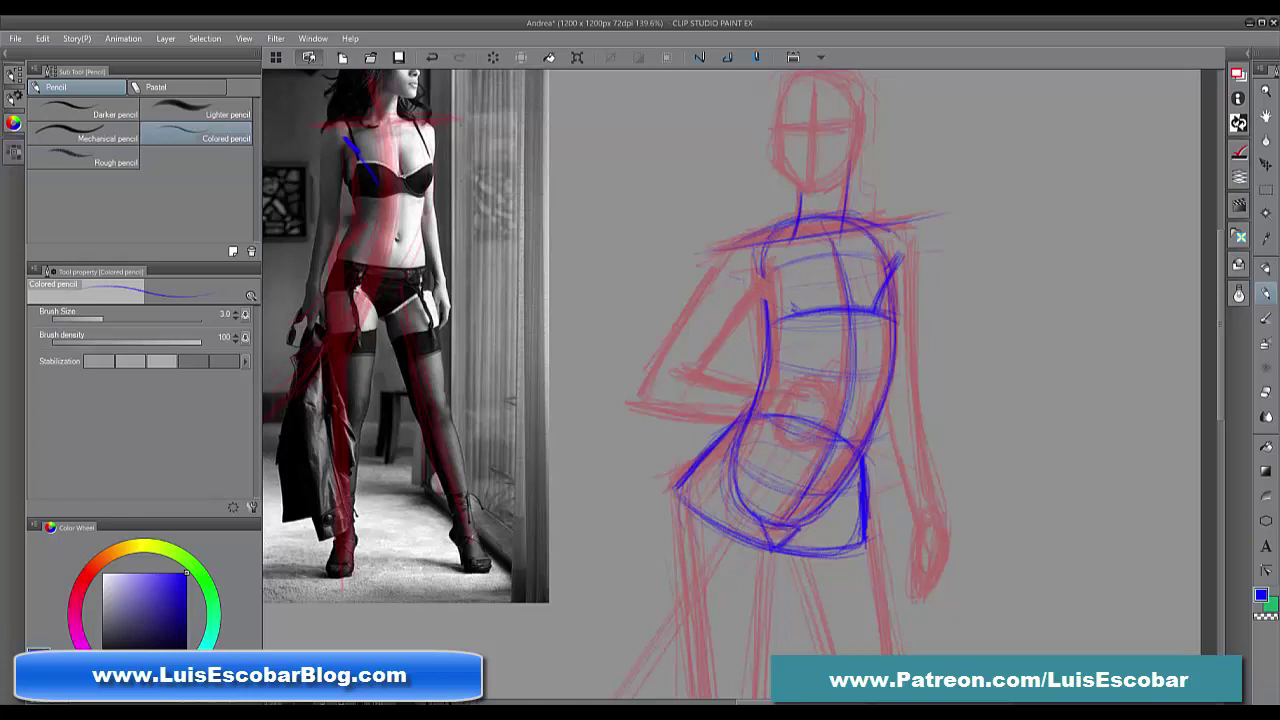
{"action": "left_click_drag", "start_coordinate": [762, 264], "coordinate": [804, 311]}
{"action": "left_click_drag", "start_coordinate": [844, 250], "coordinate": [850, 308]}
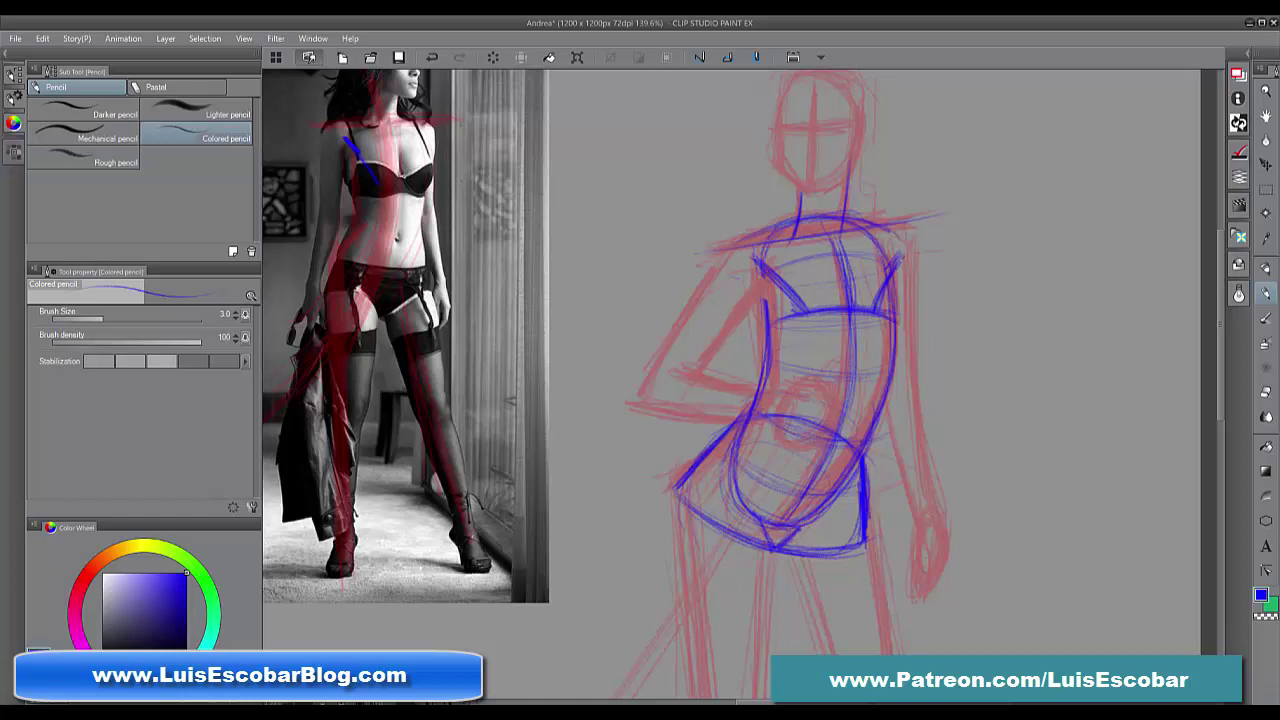
{"action": "mouse_move", "coordinate": [903, 255]}
{"action": "left_mouse_down"}
{"action": "mouse_move", "coordinate": [889, 312]}
{"action": "mouse_move", "coordinate": [886, 272]}
{"action": "mouse_move", "coordinate": [878, 310]}
{"action": "left_mouse_up"}
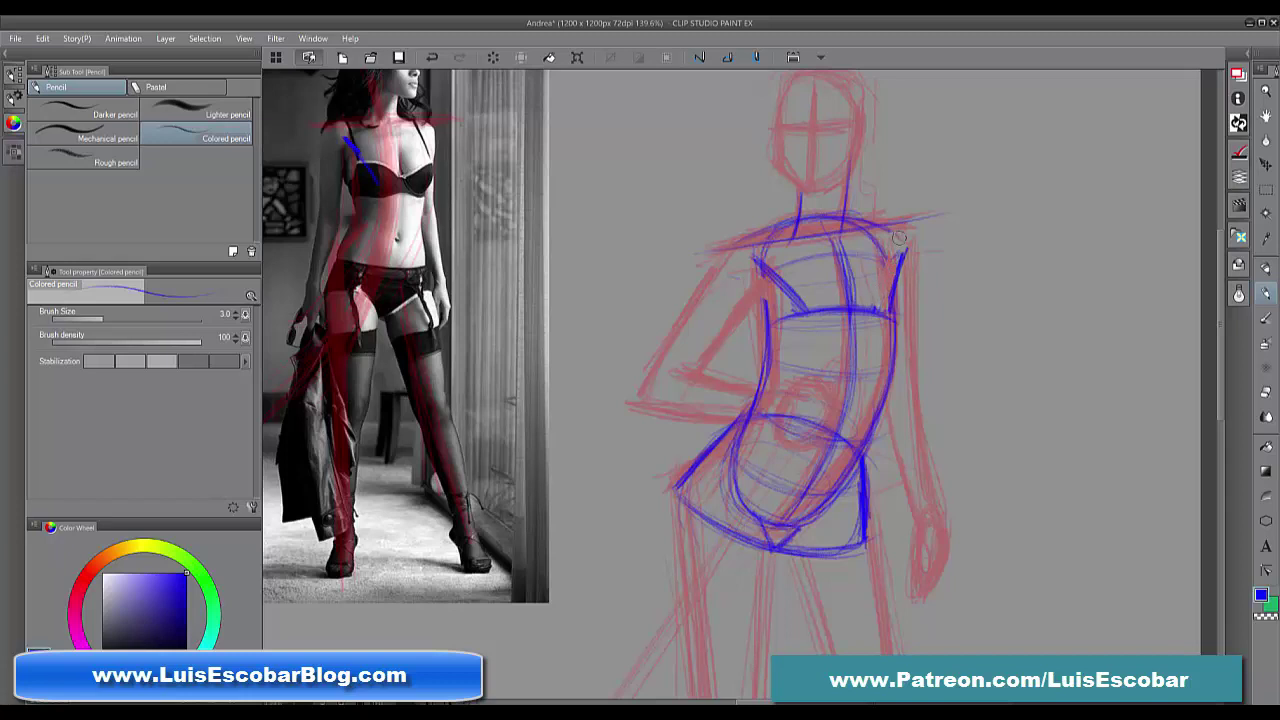
{"action": "left_click_drag", "start_coordinate": [892, 288], "coordinate": [881, 311]}
{"action": "mouse_move", "coordinate": [890, 240]}
{"action": "left_mouse_down"}
{"action": "mouse_move", "coordinate": [872, 284]}
{"action": "mouse_move", "coordinate": [886, 366]}
{"action": "left_mouse_up"}
Draw a side-plane line from the lower chest down to the pelvis, mark it on the reference photo, and darken the chest's centre line
{"action": "left_click_drag", "start_coordinate": [788, 378], "coordinate": [760, 456]}
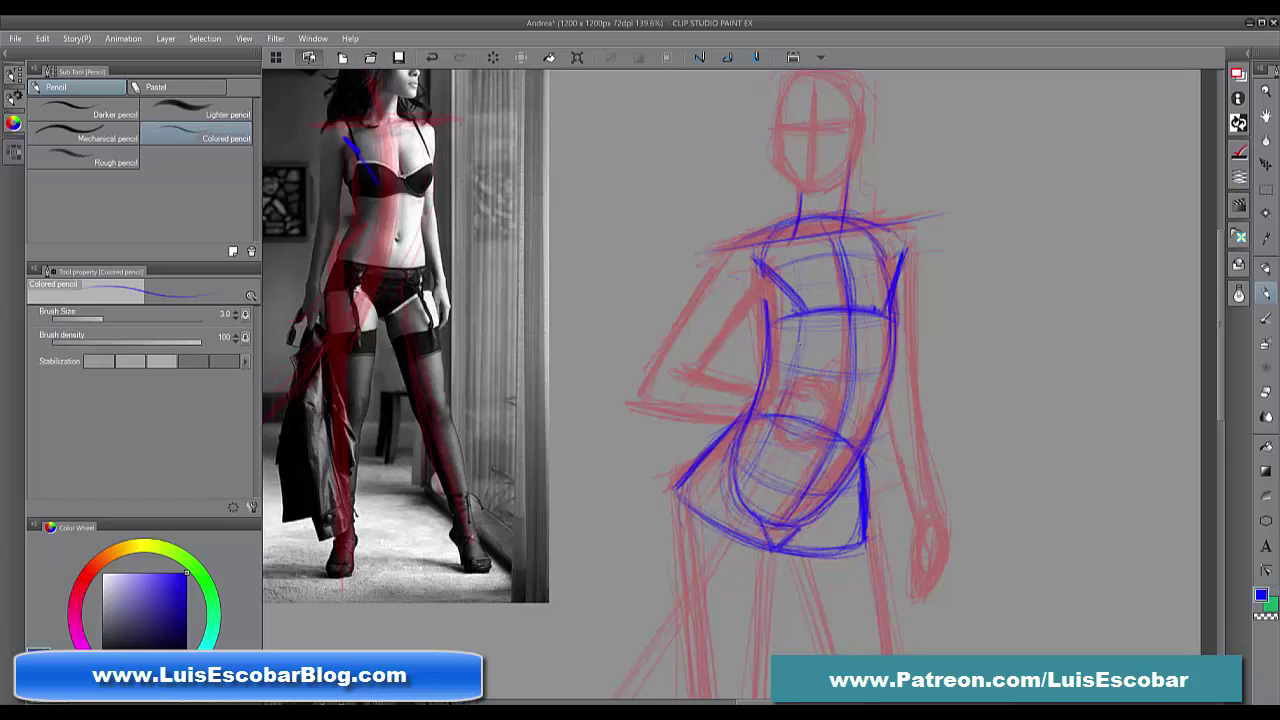
{"action": "left_click_drag", "start_coordinate": [779, 425], "coordinate": [743, 487]}
{"action": "mouse_move", "coordinate": [803, 334]}
{"action": "left_mouse_down"}
{"action": "mouse_move", "coordinate": [770, 442]}
{"action": "mouse_move", "coordinate": [740, 486]}
{"action": "left_mouse_up"}
{"action": "left_click_drag", "start_coordinate": [371, 220], "coordinate": [354, 262]}
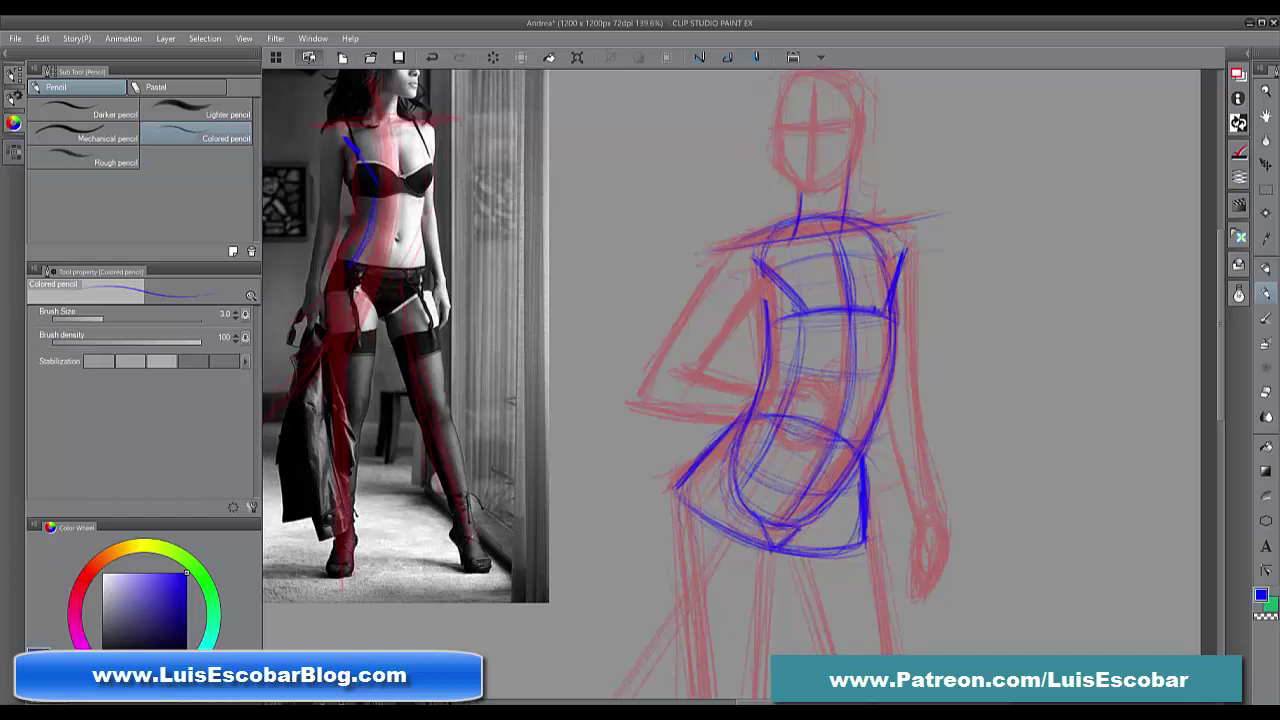
{"action": "left_click_drag", "start_coordinate": [799, 310], "coordinate": [772, 280]}
{"action": "left_click_drag", "start_coordinate": [845, 264], "coordinate": [854, 304]}
Sketch the rounded shoulder above the bent arm and both breast forms with an arched guideline over them
{"action": "left_click_drag", "start_coordinate": [736, 232], "coordinate": [774, 226]}
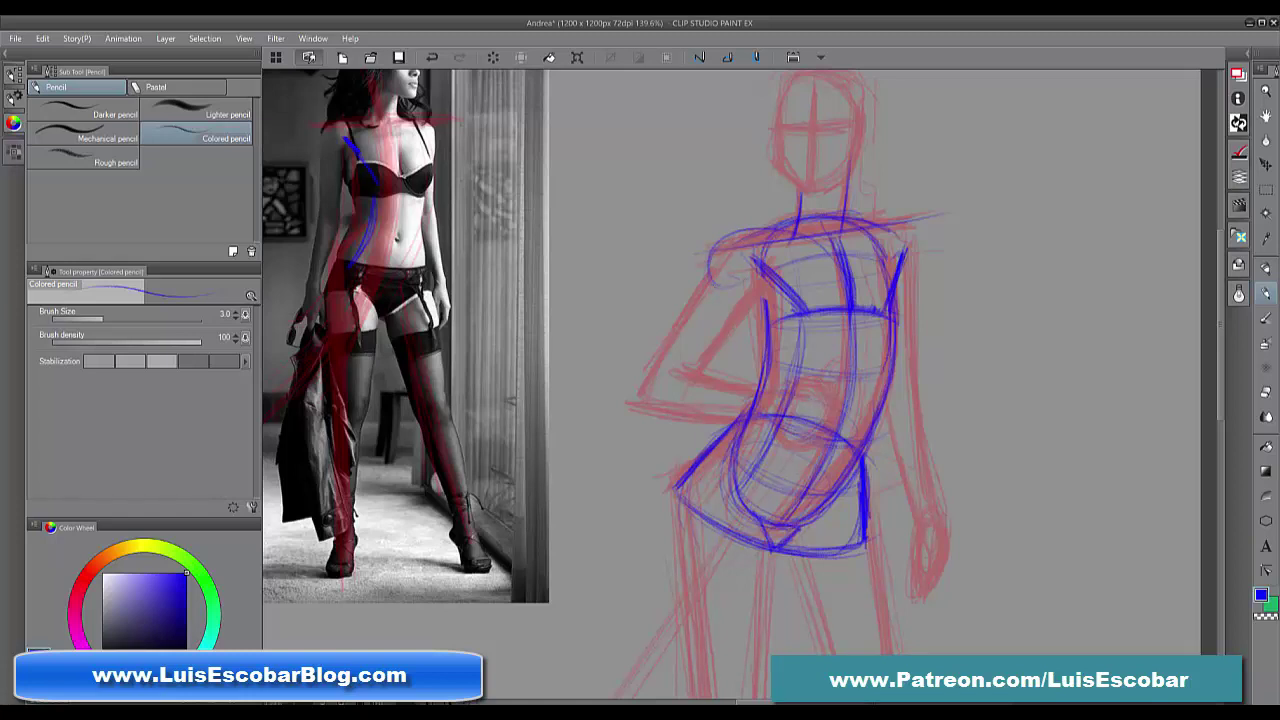
{"action": "left_click_drag", "start_coordinate": [805, 240], "coordinate": [827, 255]}
{"action": "left_click_drag", "start_coordinate": [806, 327], "coordinate": [830, 323]}
{"action": "left_click_drag", "start_coordinate": [826, 328], "coordinate": [778, 296]}
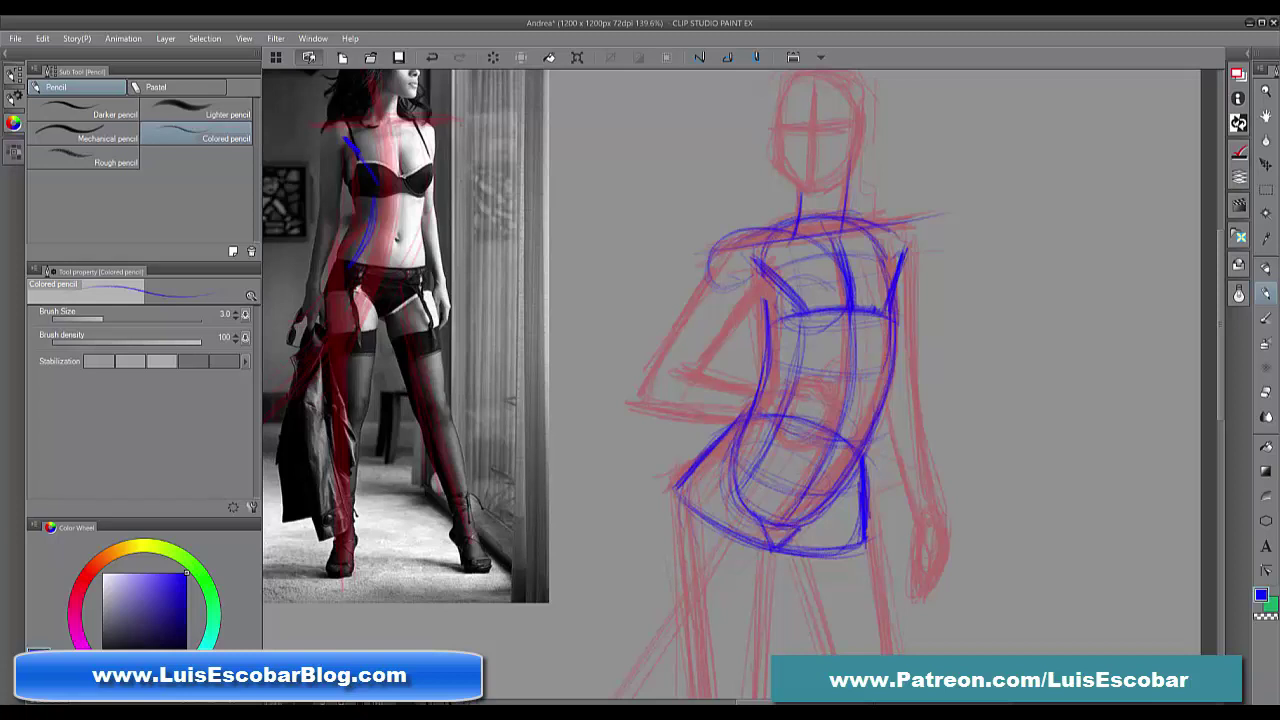
{"action": "mouse_move", "coordinate": [843, 311]}
{"action": "left_mouse_down"}
{"action": "mouse_move", "coordinate": [800, 329]}
{"action": "mouse_move", "coordinate": [780, 306]}
{"action": "mouse_move", "coordinate": [792, 332]}
{"action": "left_mouse_up"}
{"action": "mouse_move", "coordinate": [792, 300]}
{"action": "left_mouse_down"}
{"action": "mouse_move", "coordinate": [780, 328]}
{"action": "mouse_move", "coordinate": [818, 270]}
{"action": "mouse_move", "coordinate": [836, 266]}
{"action": "mouse_move", "coordinate": [892, 268]}
{"action": "mouse_move", "coordinate": [904, 298]}
{"action": "left_mouse_up"}
{"action": "mouse_move", "coordinate": [870, 274]}
{"action": "left_mouse_down"}
{"action": "mouse_move", "coordinate": [880, 268]}
{"action": "mouse_move", "coordinate": [808, 272]}
{"action": "left_mouse_up"}
{"action": "mouse_move", "coordinate": [810, 274]}
{"action": "left_mouse_down"}
{"action": "mouse_move", "coordinate": [788, 286]}
{"action": "mouse_move", "coordinate": [878, 263]}
{"action": "mouse_move", "coordinate": [912, 306]}
{"action": "mouse_move", "coordinate": [912, 330]}
{"action": "mouse_move", "coordinate": [866, 334]}
{"action": "left_mouse_up"}
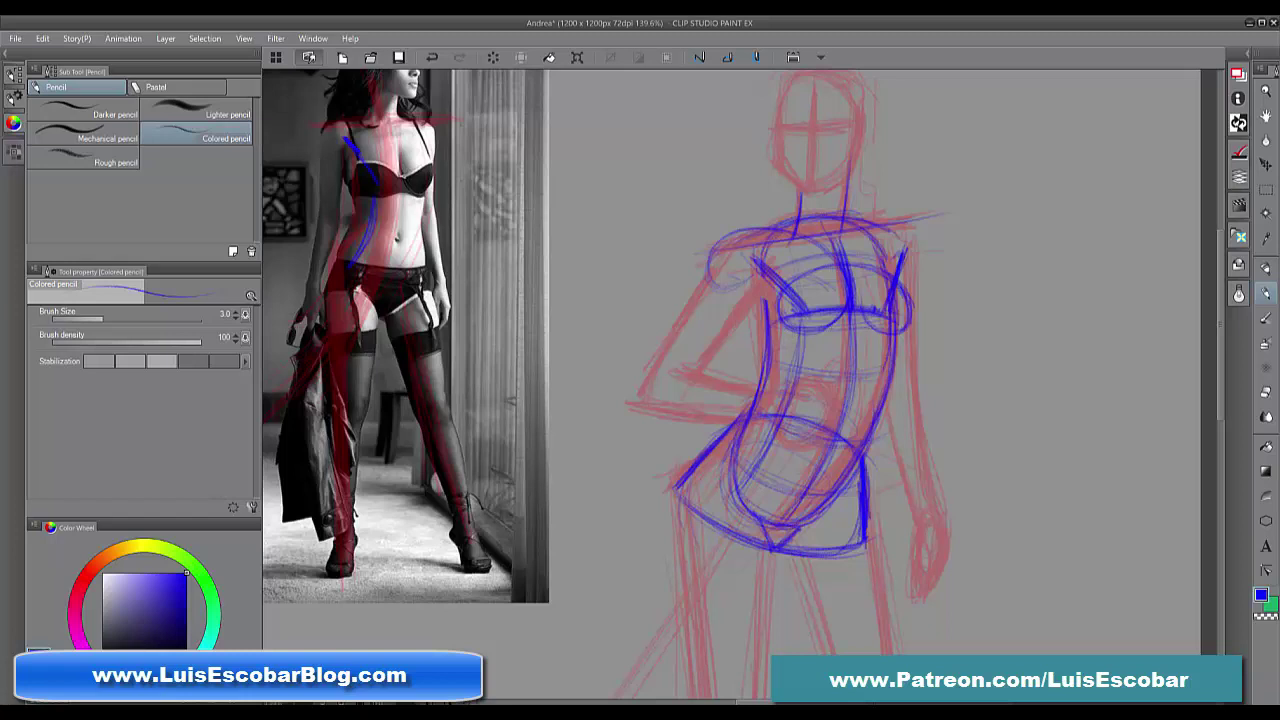
{"action": "mouse_move", "coordinate": [870, 318]}
{"action": "left_mouse_down"}
{"action": "mouse_move", "coordinate": [886, 330]}
{"action": "mouse_move", "coordinate": [908, 316]}
{"action": "left_mouse_up"}
Round off the shoulder of the straight arm and trace the chest and breast construction lines over the reference photo
{"action": "mouse_move", "coordinate": [858, 244]}
{"action": "left_mouse_down"}
{"action": "mouse_move", "coordinate": [864, 306]}
{"action": "mouse_move", "coordinate": [876, 246]}
{"action": "mouse_move", "coordinate": [900, 222]}
{"action": "mouse_move", "coordinate": [920, 234]}
{"action": "mouse_move", "coordinate": [920, 258]}
{"action": "mouse_move", "coordinate": [916, 234]}
{"action": "mouse_move", "coordinate": [858, 304]}
{"action": "mouse_move", "coordinate": [880, 328]}
{"action": "mouse_move", "coordinate": [899, 326]}
{"action": "mouse_move", "coordinate": [872, 330]}
{"action": "mouse_move", "coordinate": [912, 318]}
{"action": "left_mouse_up"}
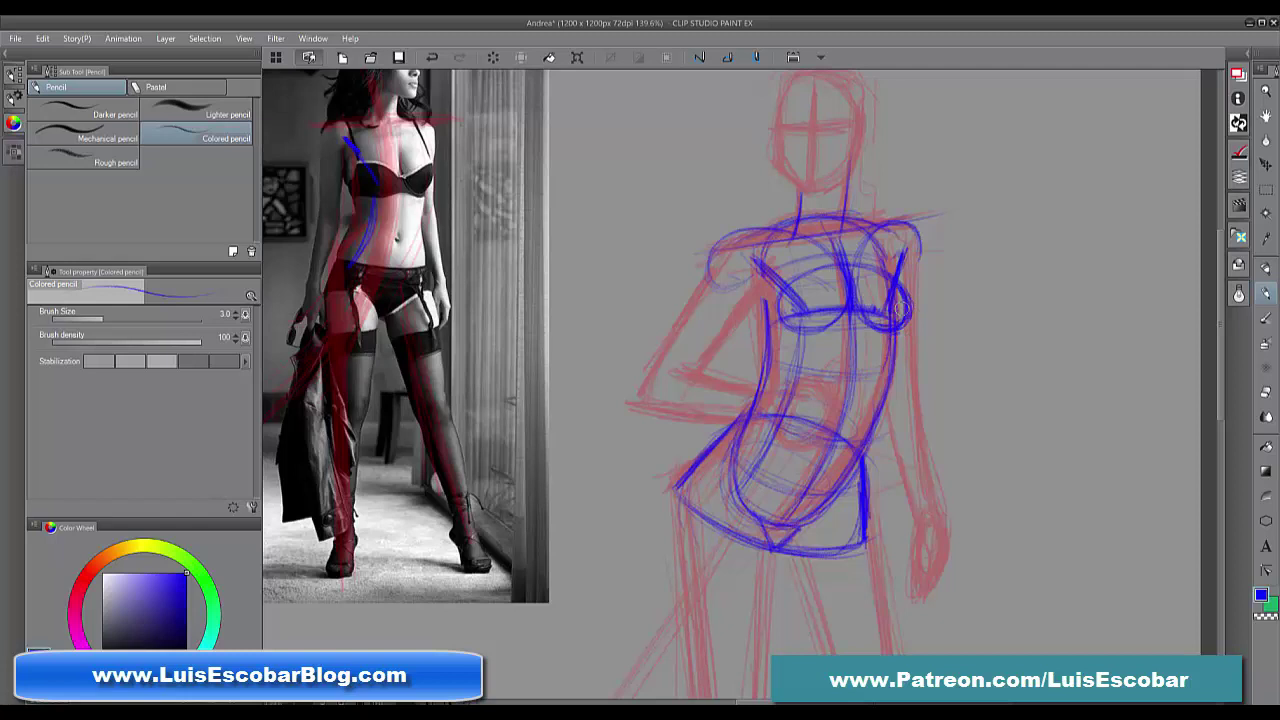
{"action": "left_click_drag", "start_coordinate": [900, 312], "coordinate": [908, 302]}
{"action": "mouse_move", "coordinate": [388, 152]}
{"action": "left_mouse_down"}
{"action": "mouse_move", "coordinate": [424, 150]}
{"action": "mouse_move", "coordinate": [428, 162]}
{"action": "mouse_move", "coordinate": [399, 178]}
{"action": "left_mouse_up"}
{"action": "mouse_move", "coordinate": [415, 130]}
{"action": "left_mouse_down"}
{"action": "mouse_move", "coordinate": [401, 185]}
{"action": "mouse_move", "coordinate": [414, 148]}
{"action": "mouse_move", "coordinate": [386, 164]}
{"action": "mouse_move", "coordinate": [398, 176]}
{"action": "mouse_move", "coordinate": [392, 142]}
{"action": "left_mouse_up"}
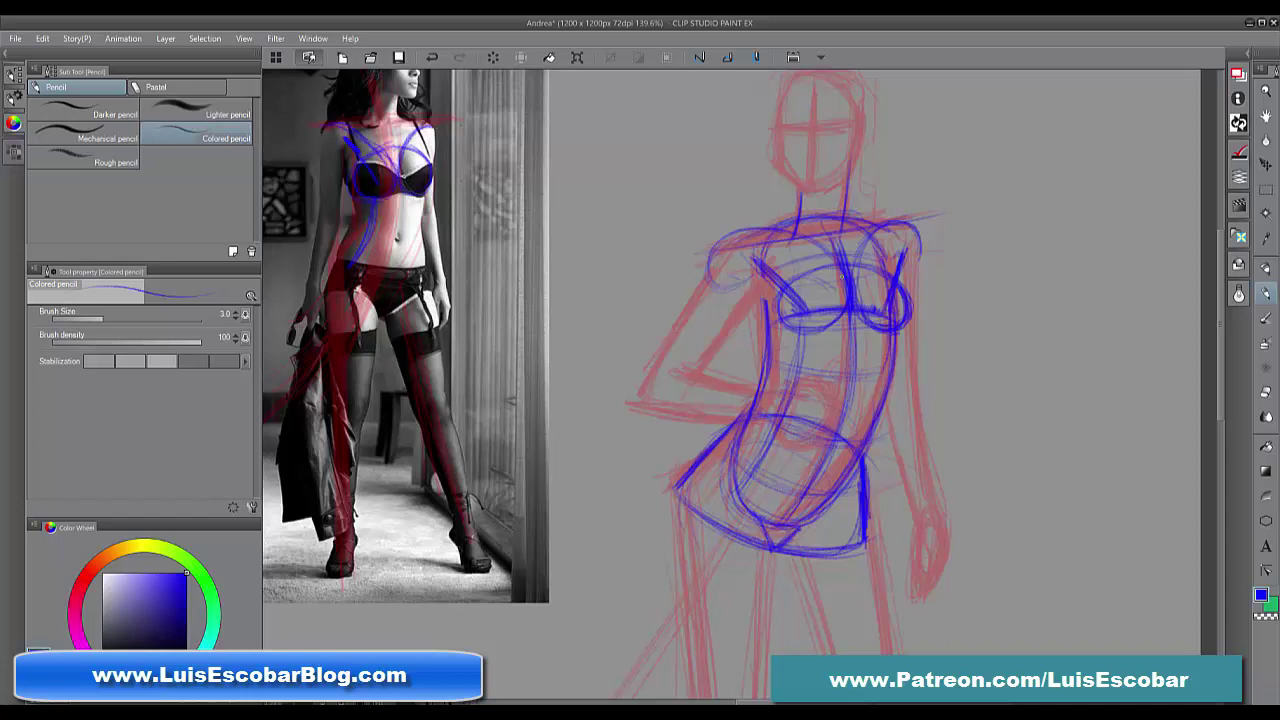
Strengthen the rounded outlines of both shoulders and touch up the chest construction lines beside the breast forms
{"action": "mouse_move", "coordinate": [846, 313]}
{"action": "left_mouse_down"}
{"action": "mouse_move", "coordinate": [786, 327]}
{"action": "mouse_move", "coordinate": [814, 270]}
{"action": "mouse_move", "coordinate": [776, 314]}
{"action": "mouse_move", "coordinate": [830, 326]}
{"action": "left_mouse_up"}
{"action": "left_click_drag", "start_coordinate": [864, 250], "coordinate": [858, 280]}
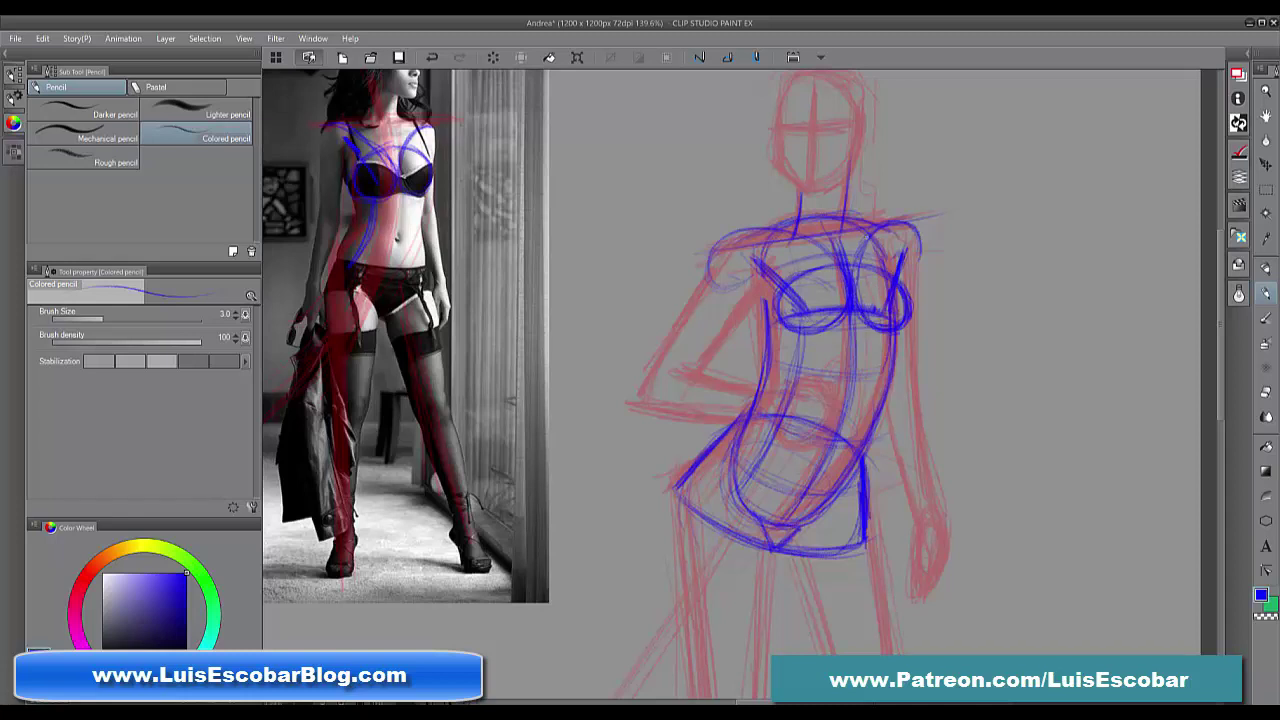
{"action": "mouse_move", "coordinate": [900, 222]}
{"action": "left_mouse_down"}
{"action": "mouse_move", "coordinate": [918, 240]}
{"action": "mouse_move", "coordinate": [914, 272]}
{"action": "left_mouse_up"}
{"action": "left_click_drag", "start_coordinate": [886, 226], "coordinate": [916, 244]}
{"action": "mouse_move", "coordinate": [794, 218]}
{"action": "left_mouse_down"}
{"action": "mouse_move", "coordinate": [716, 242]}
{"action": "mouse_move", "coordinate": [706, 284]}
{"action": "left_mouse_up"}
{"action": "left_click_drag", "start_coordinate": [746, 228], "coordinate": [706, 276]}
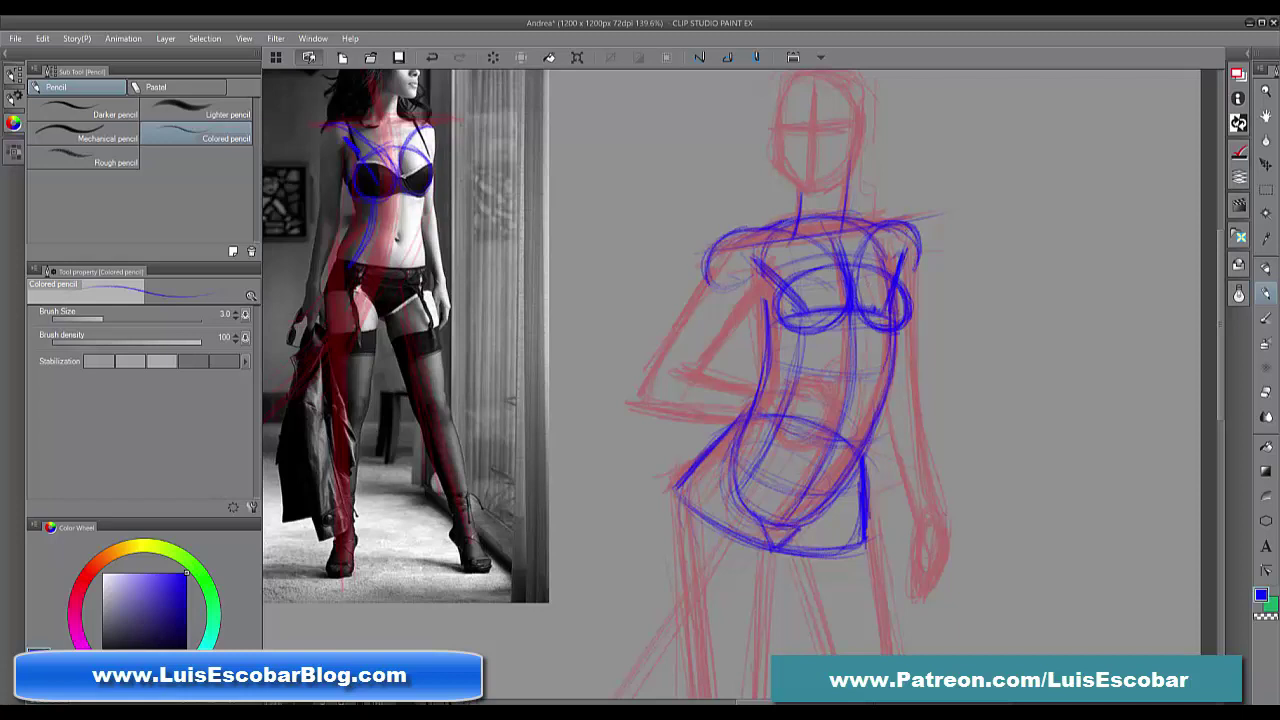
{"action": "left_click_drag", "start_coordinate": [902, 224], "coordinate": [918, 250]}
{"action": "left_click_drag", "start_coordinate": [914, 238], "coordinate": [916, 258]}
Darken the breast form on the bent-arm side, join both undersides with a contour, and reinforce the shoulder and armpit lines
{"action": "left_click_drag", "start_coordinate": [794, 328], "coordinate": [838, 325]}
{"action": "left_click_drag", "start_coordinate": [778, 290], "coordinate": [776, 320]}
{"action": "mouse_move", "coordinate": [788, 282]}
{"action": "left_mouse_down"}
{"action": "mouse_move", "coordinate": [774, 304]}
{"action": "mouse_move", "coordinate": [830, 327]}
{"action": "mouse_move", "coordinate": [838, 316]}
{"action": "left_mouse_up"}
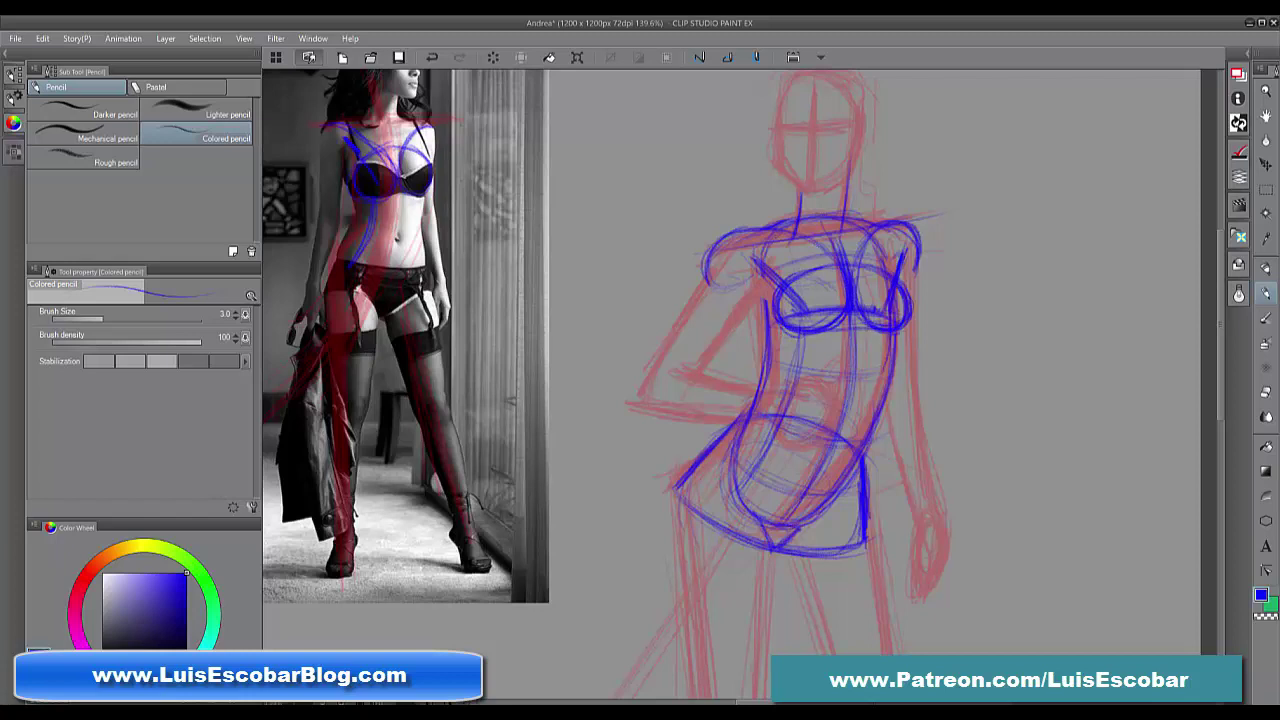
{"action": "mouse_move", "coordinate": [808, 335]}
{"action": "left_mouse_down"}
{"action": "mouse_move", "coordinate": [888, 333]}
{"action": "mouse_move", "coordinate": [816, 329]}
{"action": "left_mouse_up"}
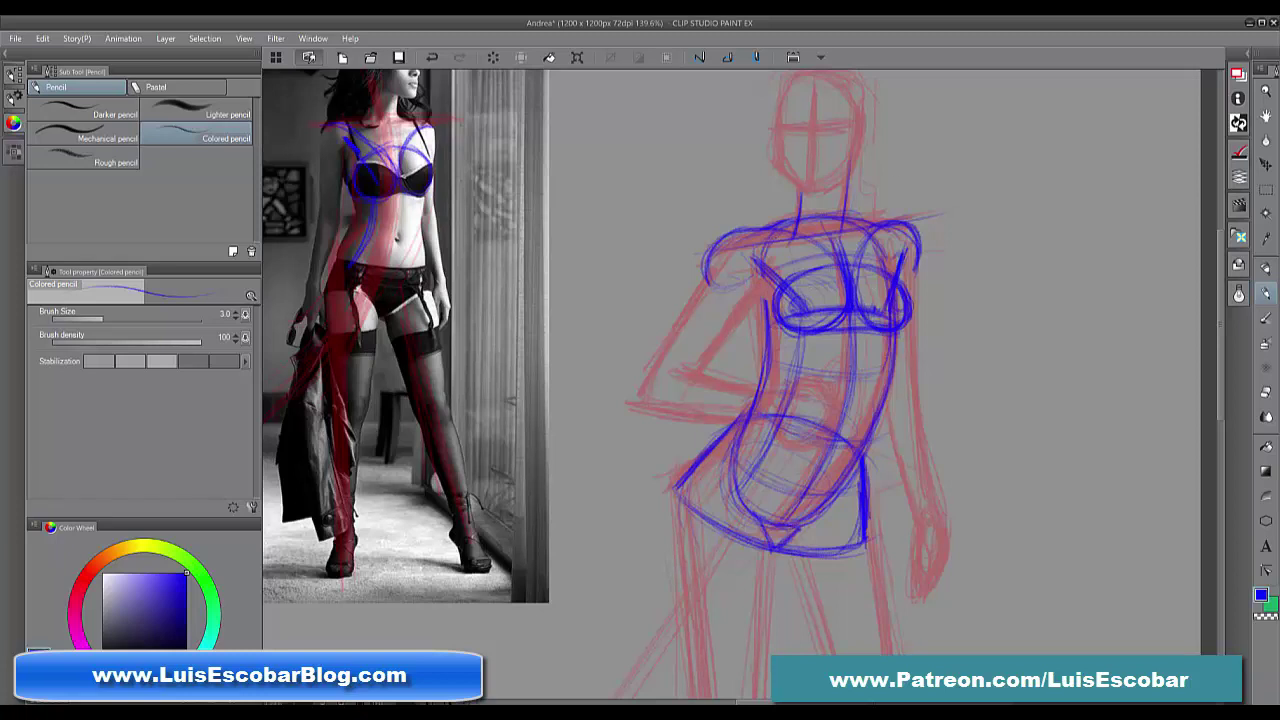
{"action": "left_click_drag", "start_coordinate": [801, 222], "coordinate": [832, 217]}
{"action": "left_click_drag", "start_coordinate": [758, 268], "coordinate": [785, 286]}
{"action": "left_click_drag", "start_coordinate": [921, 238], "coordinate": [922, 260]}
Redraw the torso's sides with a pinched waist on the bent-arm side, and define the hip's outer edge below it
{"action": "left_click_drag", "start_coordinate": [764, 300], "coordinate": [772, 392]}
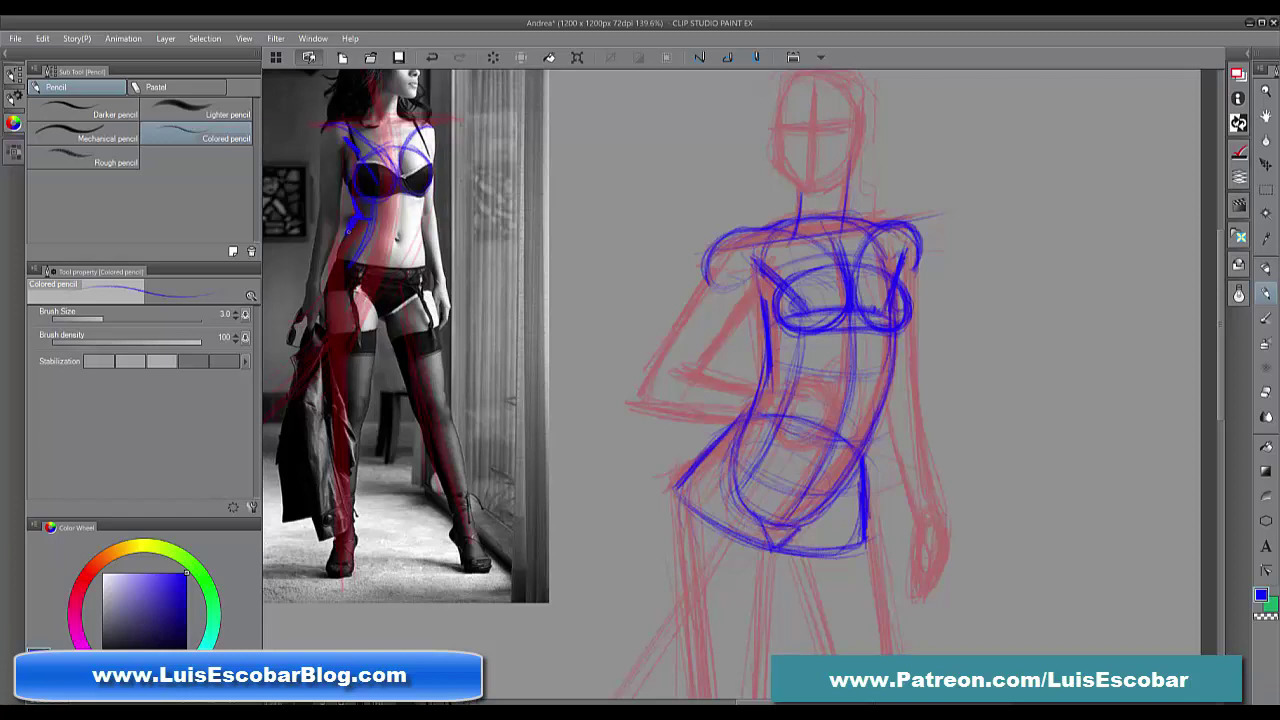
{"action": "left_click_drag", "start_coordinate": [763, 328], "coordinate": [765, 350]}
{"action": "left_click_drag", "start_coordinate": [768, 362], "coordinate": [714, 438]}
{"action": "mouse_move", "coordinate": [754, 386]}
{"action": "left_mouse_down"}
{"action": "mouse_move", "coordinate": [706, 448]}
{"action": "mouse_move", "coordinate": [787, 377]}
{"action": "left_mouse_up"}
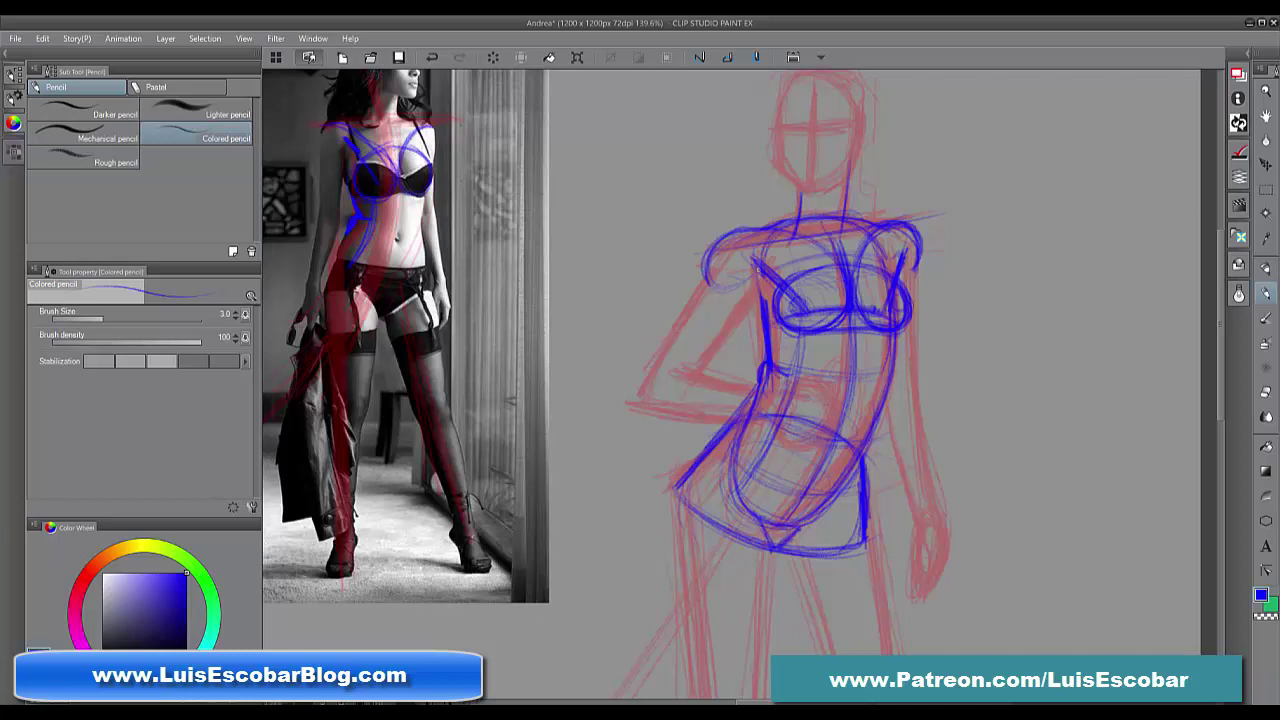
{"action": "left_click_drag", "start_coordinate": [762, 378], "coordinate": [732, 424]}
{"action": "left_click_drag", "start_coordinate": [890, 372], "coordinate": [858, 450]}
{"action": "left_click_drag", "start_coordinate": [890, 358], "coordinate": [840, 478]}
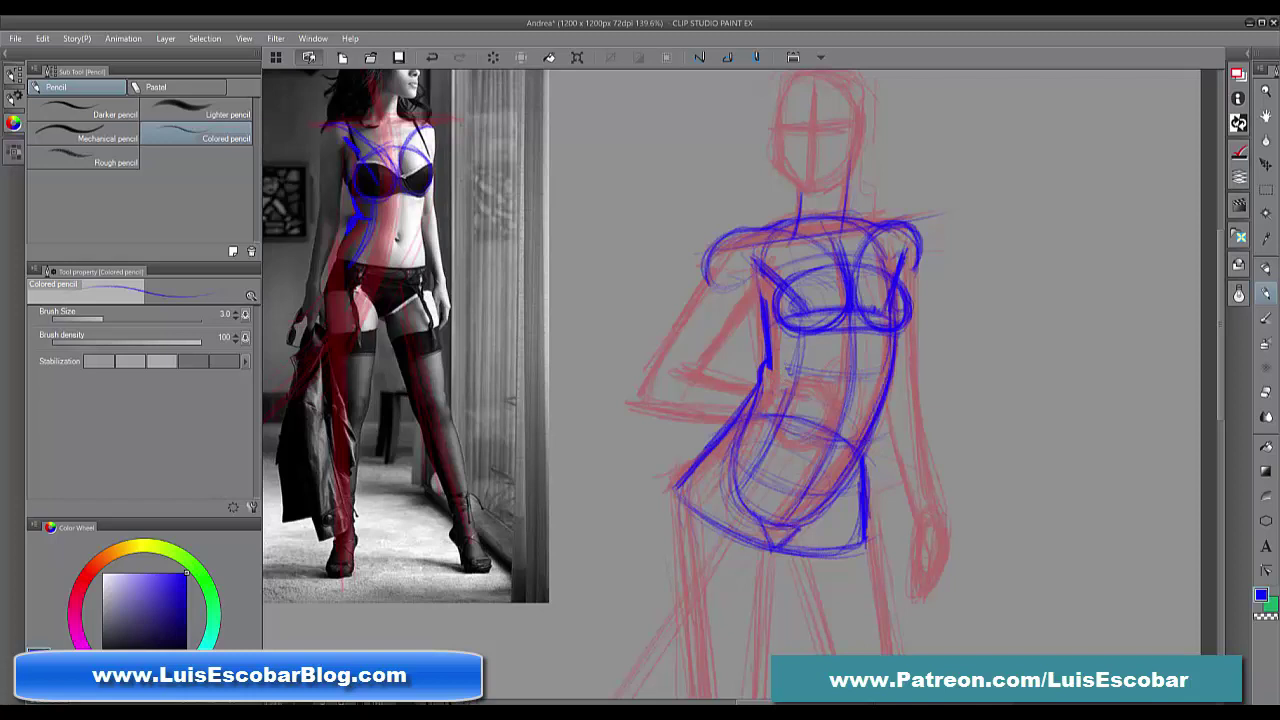
{"action": "mouse_move", "coordinate": [764, 282]}
{"action": "left_mouse_down"}
{"action": "mouse_move", "coordinate": [759, 356]}
{"action": "mouse_move", "coordinate": [778, 380]}
{"action": "mouse_move", "coordinate": [718, 440]}
{"action": "mouse_move", "coordinate": [686, 532]}
{"action": "left_mouse_up"}
{"action": "mouse_move", "coordinate": [694, 450]}
{"action": "left_mouse_down"}
{"action": "mouse_move", "coordinate": [680, 538]}
{"action": "mouse_move", "coordinate": [750, 382]}
{"action": "left_mouse_up"}
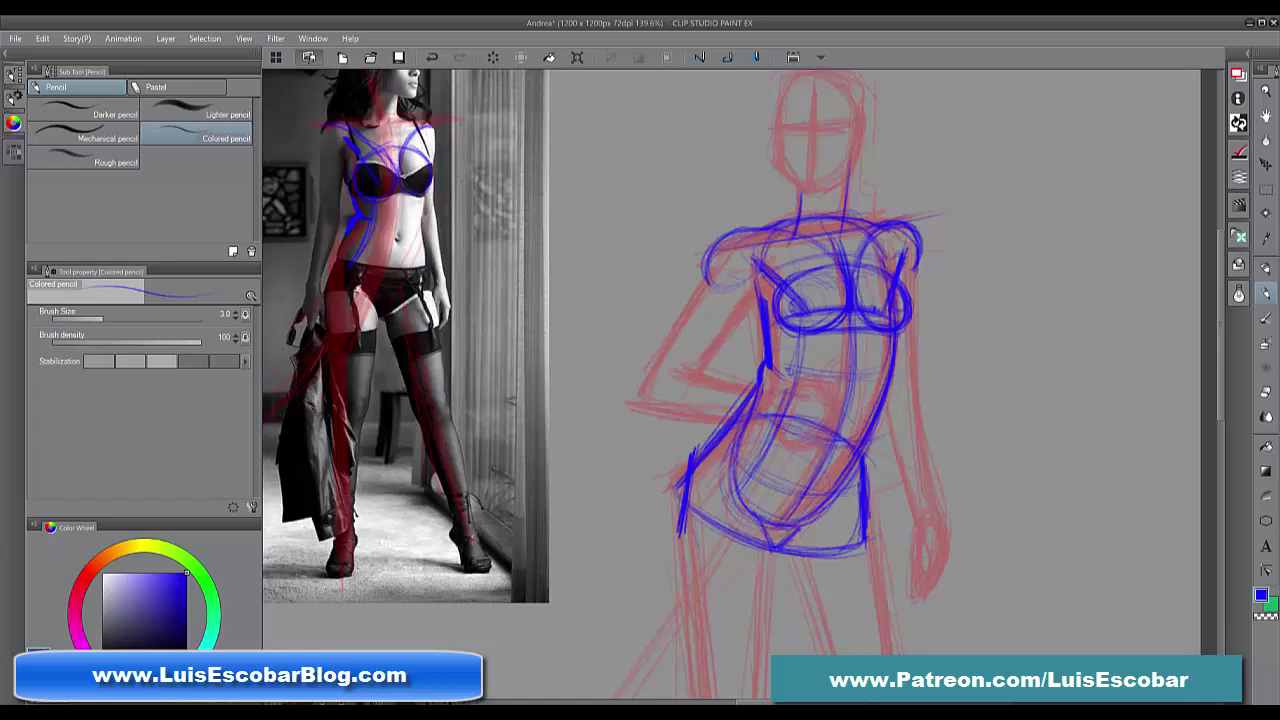
Draw the bent arm's upper arm as a tapering cylinder from shoulder to elbow, with curved cross-contours and a rounded elbow
{"action": "left_click_drag", "start_coordinate": [736, 308], "coordinate": [698, 366]}
{"action": "left_click_drag", "start_coordinate": [756, 280], "coordinate": [698, 376]}
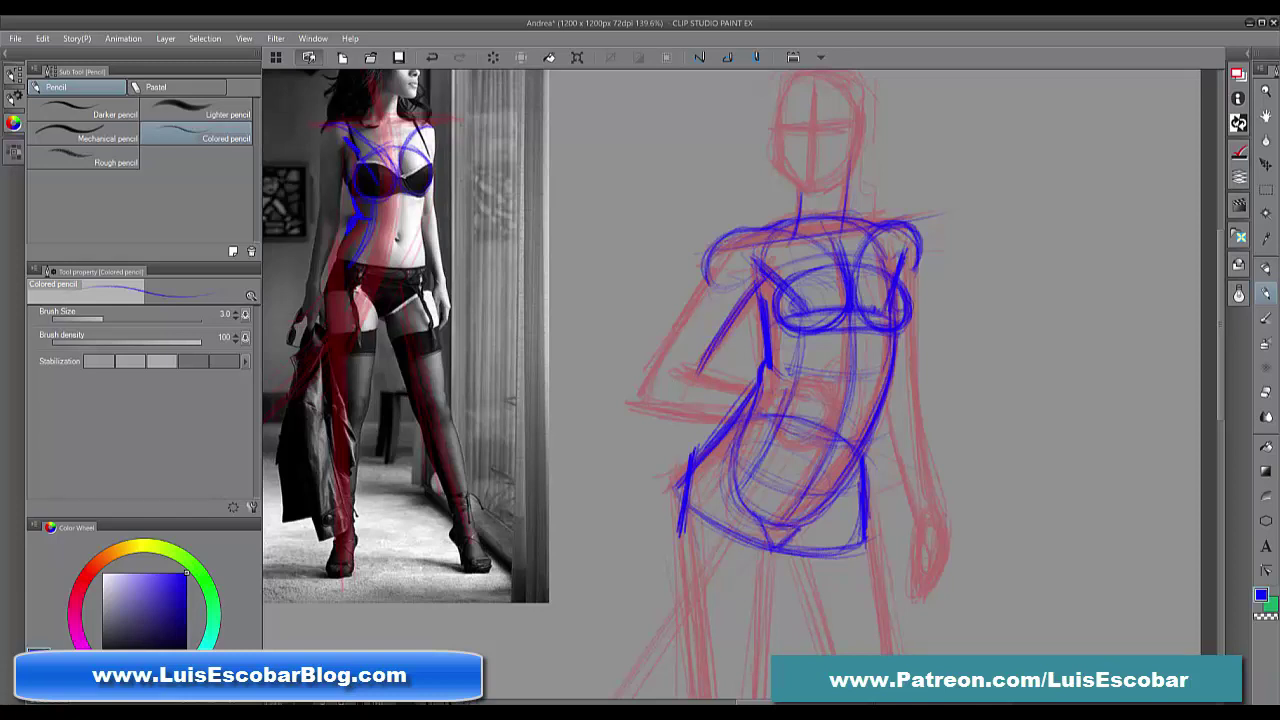
{"action": "left_click_drag", "start_coordinate": [707, 288], "coordinate": [733, 293]}
{"action": "mouse_move", "coordinate": [700, 276]}
{"action": "left_mouse_down"}
{"action": "mouse_move", "coordinate": [648, 420]}
{"action": "mouse_move", "coordinate": [666, 350]}
{"action": "mouse_move", "coordinate": [668, 362]}
{"action": "left_mouse_up"}
{"action": "mouse_move", "coordinate": [722, 254]}
{"action": "left_mouse_down"}
{"action": "mouse_move", "coordinate": [685, 318]}
{"action": "mouse_move", "coordinate": [712, 274]}
{"action": "left_mouse_up"}
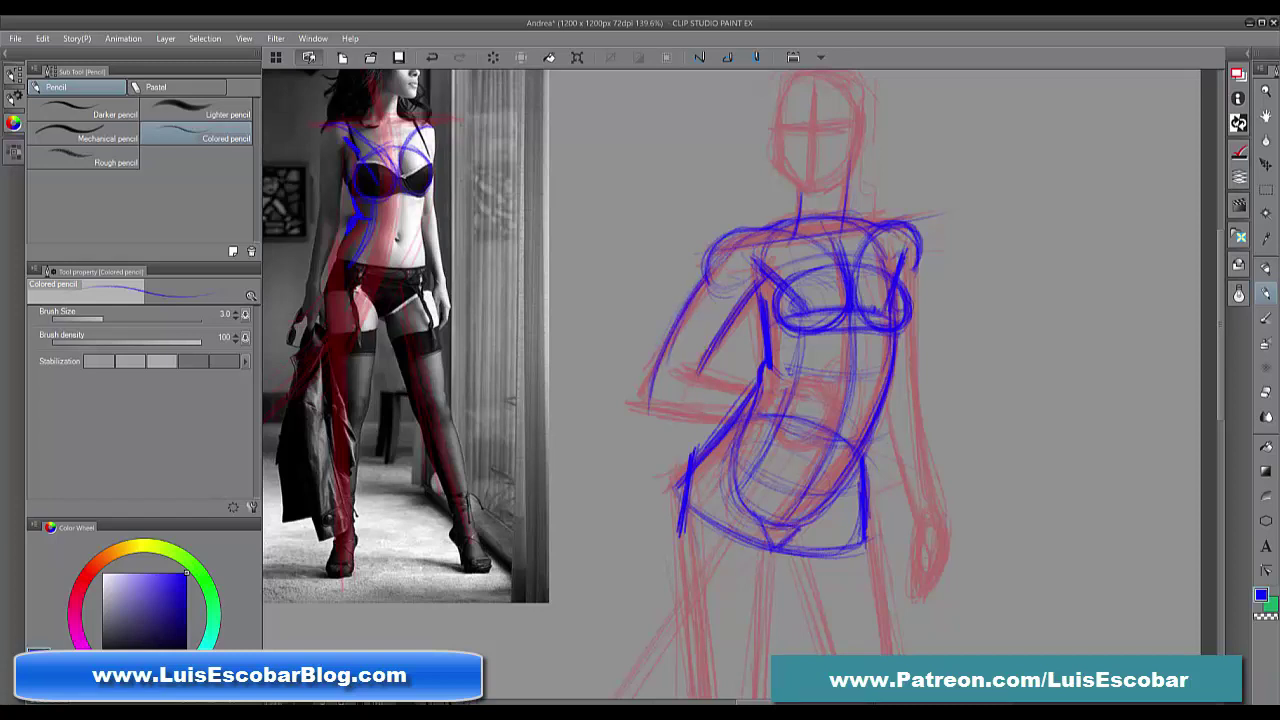
{"action": "mouse_move", "coordinate": [680, 369]}
{"action": "left_mouse_down"}
{"action": "mouse_move", "coordinate": [662, 374]}
{"action": "mouse_move", "coordinate": [661, 406]}
{"action": "left_mouse_up"}
{"action": "left_click_drag", "start_coordinate": [734, 290], "coordinate": [708, 331]}
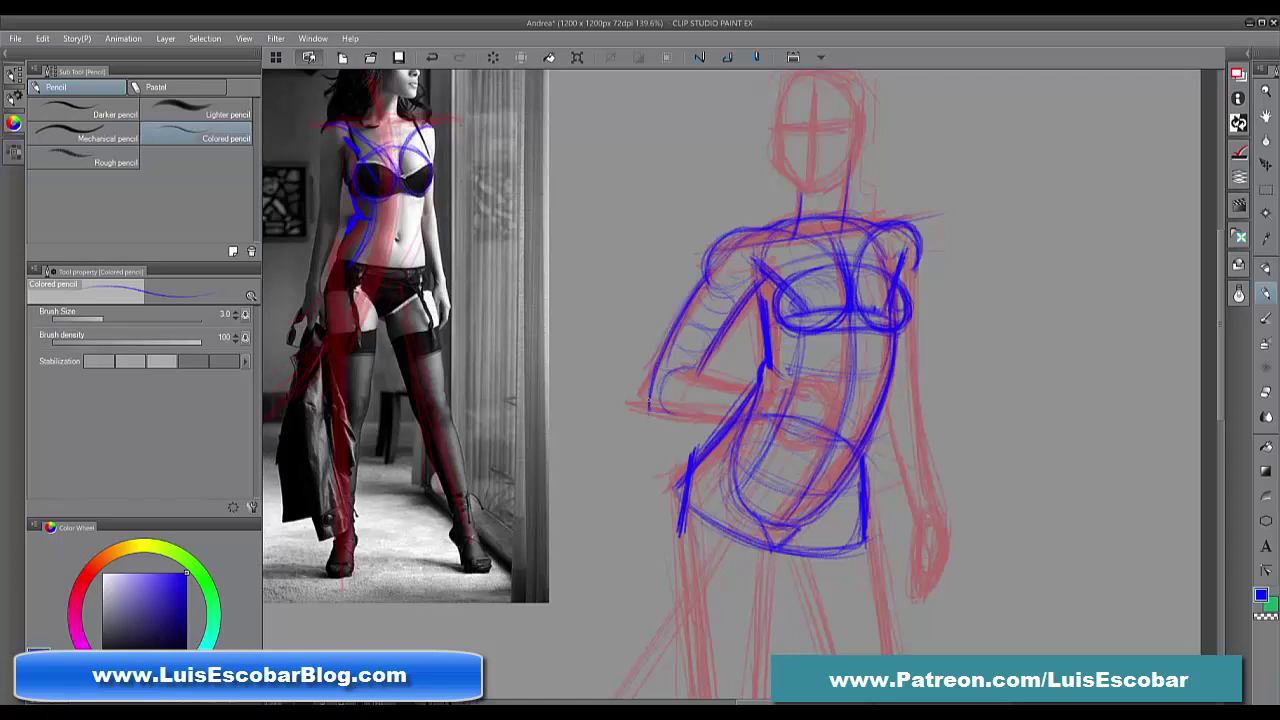
Draw the bent arm's forearm as a tapering cylinder from elbow to waist, with curved cross-contours along it
{"action": "left_click_drag", "start_coordinate": [650, 409], "coordinate": [694, 418]}
{"action": "left_click_drag", "start_coordinate": [652, 409], "coordinate": [706, 419]}
{"action": "mouse_move", "coordinate": [695, 369]}
{"action": "left_mouse_down"}
{"action": "mouse_move", "coordinate": [687, 405]}
{"action": "mouse_move", "coordinate": [659, 395]}
{"action": "mouse_move", "coordinate": [679, 417]}
{"action": "mouse_move", "coordinate": [724, 418]}
{"action": "mouse_move", "coordinate": [705, 387]}
{"action": "mouse_move", "coordinate": [699, 421]}
{"action": "left_mouse_up"}
{"action": "mouse_move", "coordinate": [752, 377]}
{"action": "left_mouse_down"}
{"action": "mouse_move", "coordinate": [698, 388]}
{"action": "mouse_move", "coordinate": [718, 386]}
{"action": "left_mouse_up"}
{"action": "left_click_drag", "start_coordinate": [762, 280], "coordinate": [702, 370]}
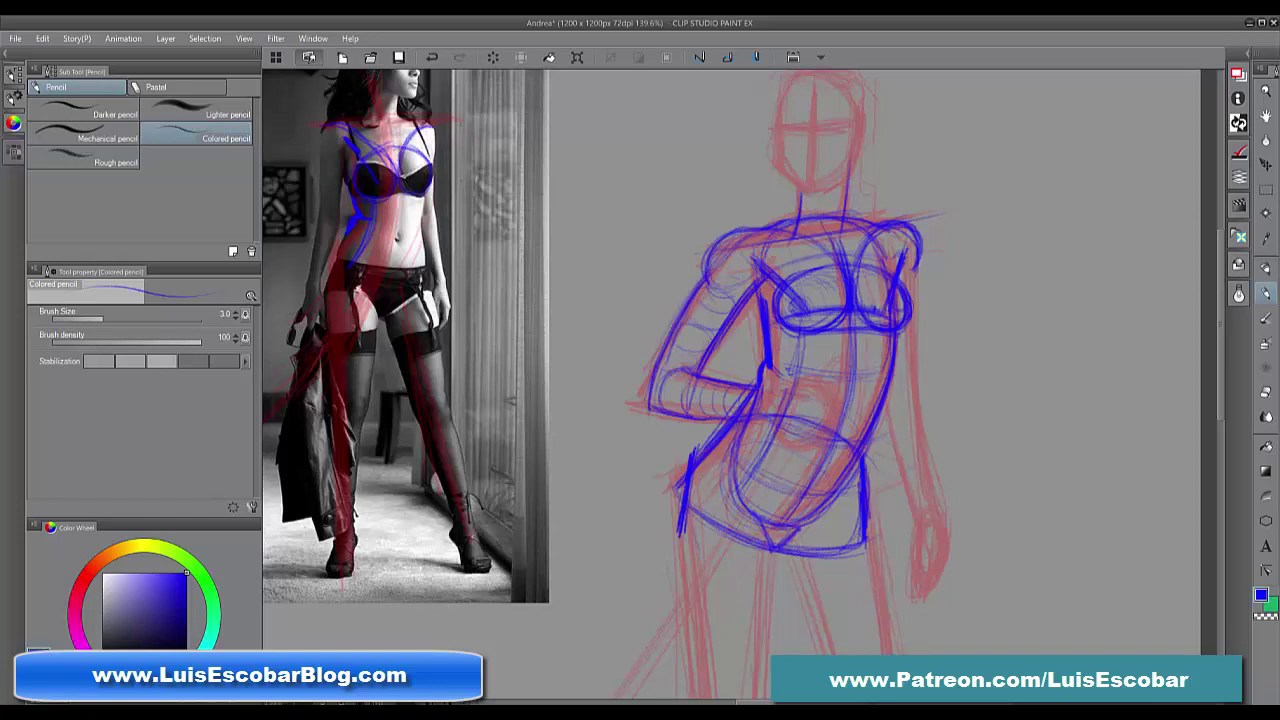
{"action": "left_click_drag", "start_coordinate": [776, 391], "coordinate": [759, 395]}
Sketch a thick parallel line pair and a thin tapering pair beside the figure to compare limb shapes
{"action": "mouse_move", "coordinate": [588, 160]}
{"action": "left_mouse_down"}
{"action": "mouse_move", "coordinate": [582, 238]}
{"action": "mouse_move", "coordinate": [584, 188]}
{"action": "mouse_move", "coordinate": [604, 233]}
{"action": "mouse_move", "coordinate": [583, 235]}
{"action": "mouse_move", "coordinate": [584, 210]}
{"action": "mouse_move", "coordinate": [578, 222]}
{"action": "left_mouse_up"}
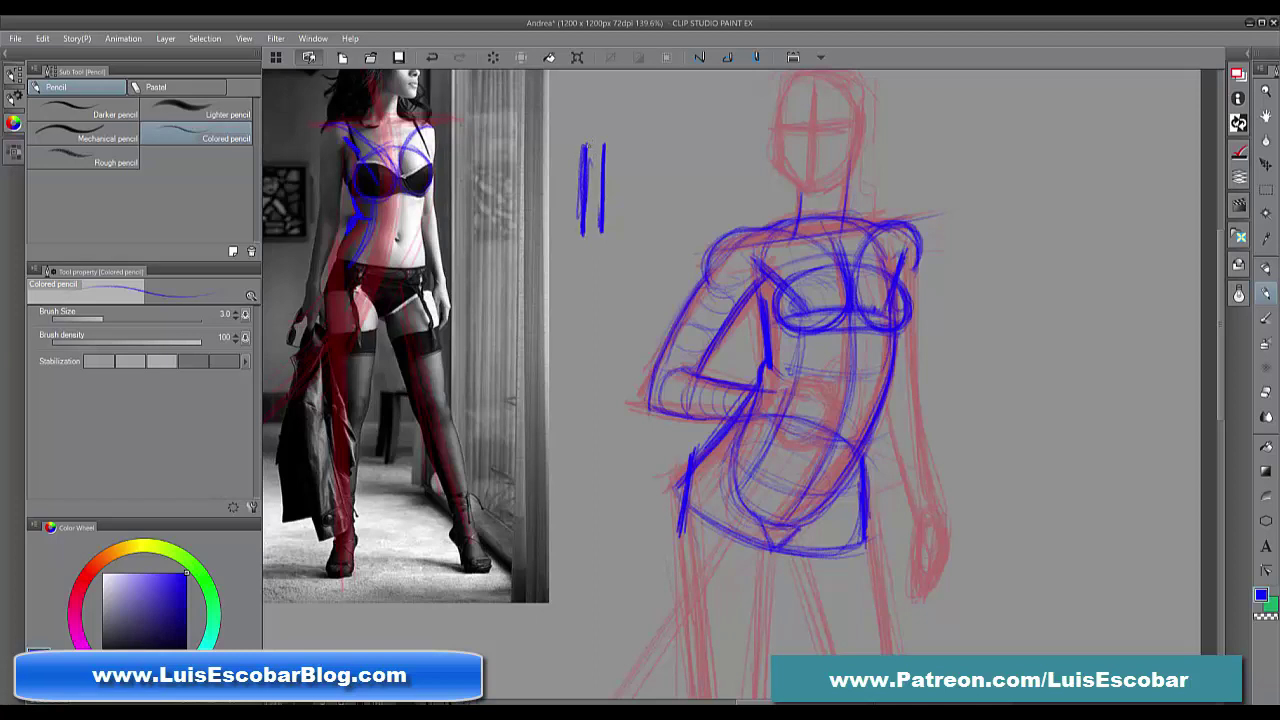
{"action": "left_click_drag", "start_coordinate": [580, 192], "coordinate": [580, 216]}
{"action": "mouse_move", "coordinate": [582, 148]}
{"action": "left_mouse_down"}
{"action": "mouse_move", "coordinate": [578, 226]}
{"action": "mouse_move", "coordinate": [598, 238]}
{"action": "mouse_move", "coordinate": [598, 224]}
{"action": "left_mouse_up"}
{"action": "left_click_drag", "start_coordinate": [620, 137], "coordinate": [629, 240]}
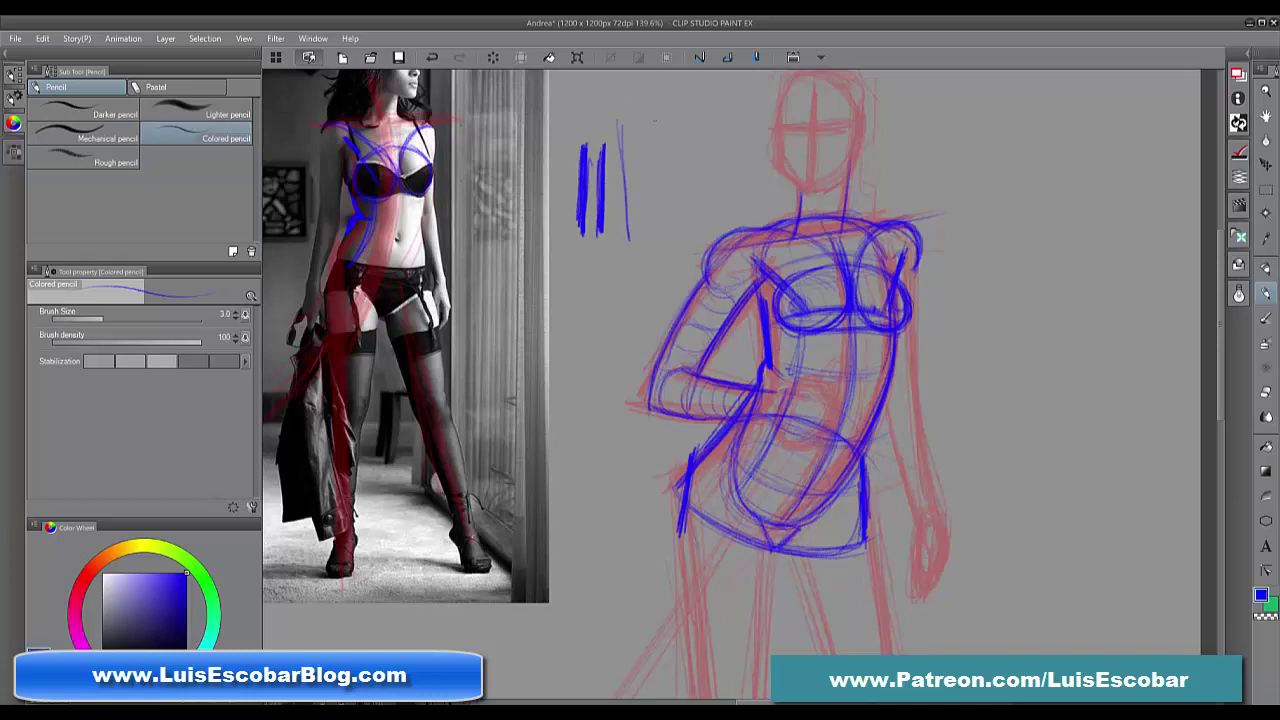
{"action": "left_click_drag", "start_coordinate": [653, 146], "coordinate": [645, 240]}
{"action": "left_click_drag", "start_coordinate": [656, 120], "coordinate": [645, 244]}
{"action": "left_click_drag", "start_coordinate": [624, 168], "coordinate": [630, 246]}
{"action": "left_click_drag", "start_coordinate": [619, 133], "coordinate": [628, 240]}
{"action": "left_click_drag", "start_coordinate": [651, 161], "coordinate": [641, 244]}
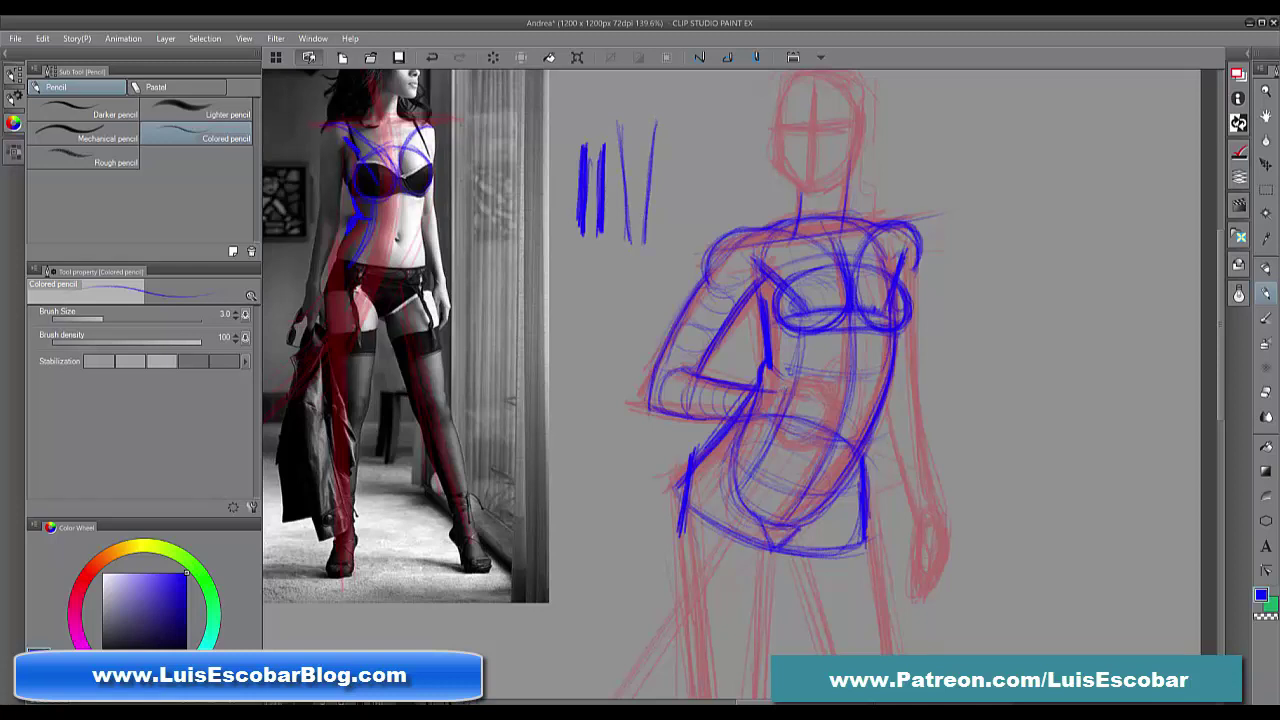
Block in the hand resting on the waist as an angular form and reinforce the torso's centre line beside it
{"action": "mouse_move", "coordinate": [793, 420]}
{"action": "left_mouse_down"}
{"action": "mouse_move", "coordinate": [791, 442]}
{"action": "mouse_move", "coordinate": [774, 443]}
{"action": "left_mouse_up"}
{"action": "mouse_move", "coordinate": [780, 381]}
{"action": "left_mouse_down"}
{"action": "mouse_move", "coordinate": [776, 407]}
{"action": "mouse_move", "coordinate": [829, 384]}
{"action": "mouse_move", "coordinate": [818, 426]}
{"action": "mouse_move", "coordinate": [796, 442]}
{"action": "left_mouse_up"}
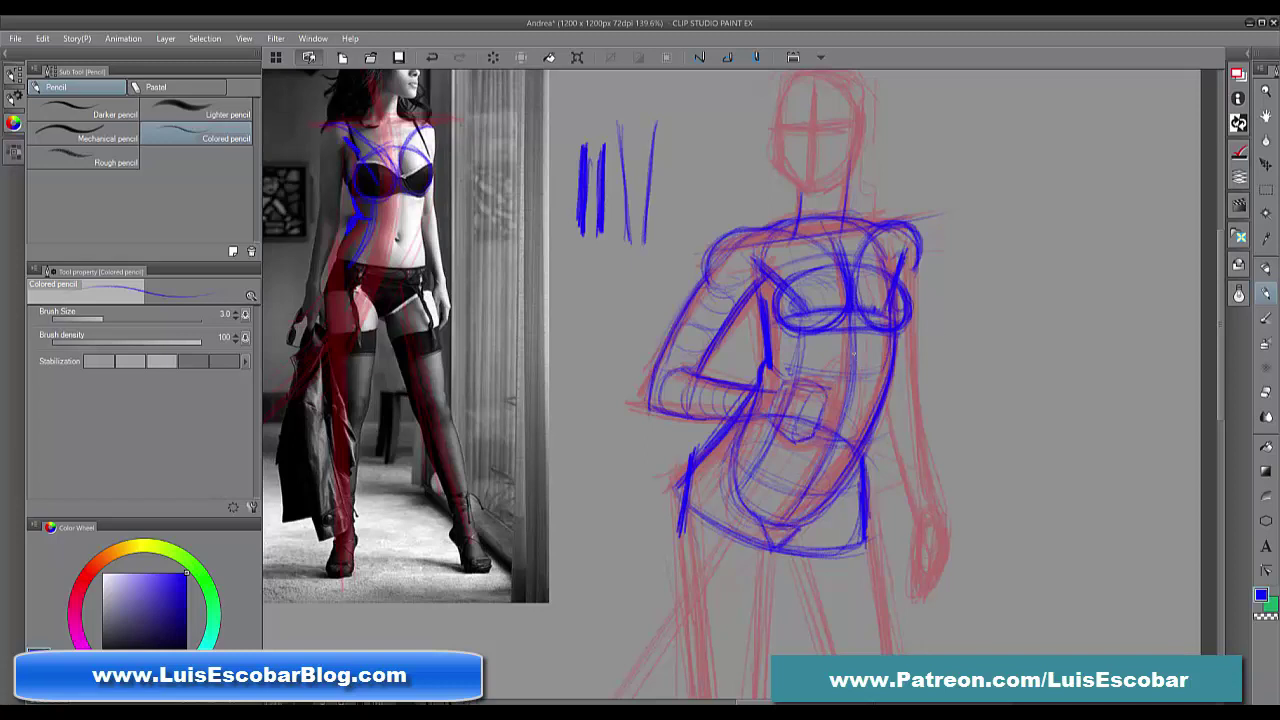
{"action": "left_click_drag", "start_coordinate": [854, 350], "coordinate": [836, 422]}
{"action": "left_click_drag", "start_coordinate": [850, 378], "coordinate": [830, 442]}
{"action": "left_click_drag", "start_coordinate": [844, 413], "coordinate": [840, 434]}
Draw the straight arm's outer and inner contours from the shoulder down to the wrist, with a cross-contour at the elbow
{"action": "left_click_drag", "start_coordinate": [916, 286], "coordinate": [916, 394]}
{"action": "left_click_drag", "start_coordinate": [914, 330], "coordinate": [927, 470]}
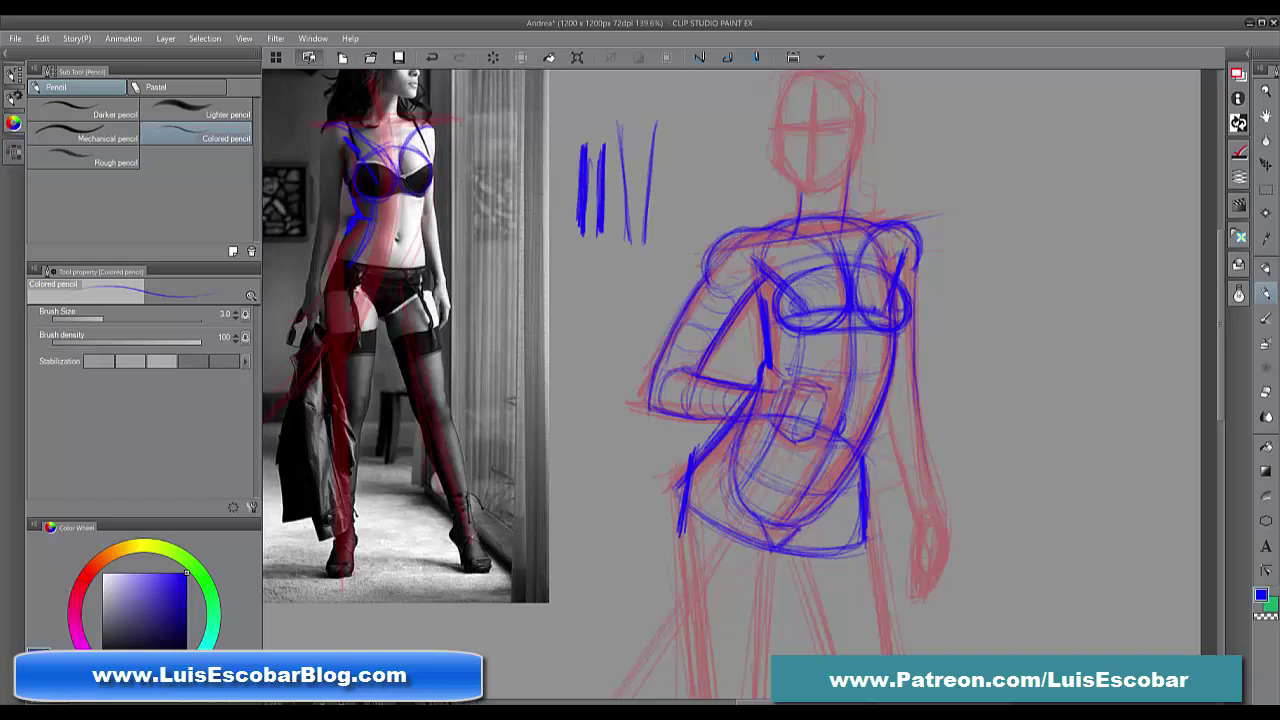
{"action": "left_click_drag", "start_coordinate": [917, 372], "coordinate": [933, 506]}
{"action": "left_click_drag", "start_coordinate": [914, 418], "coordinate": [890, 526]}
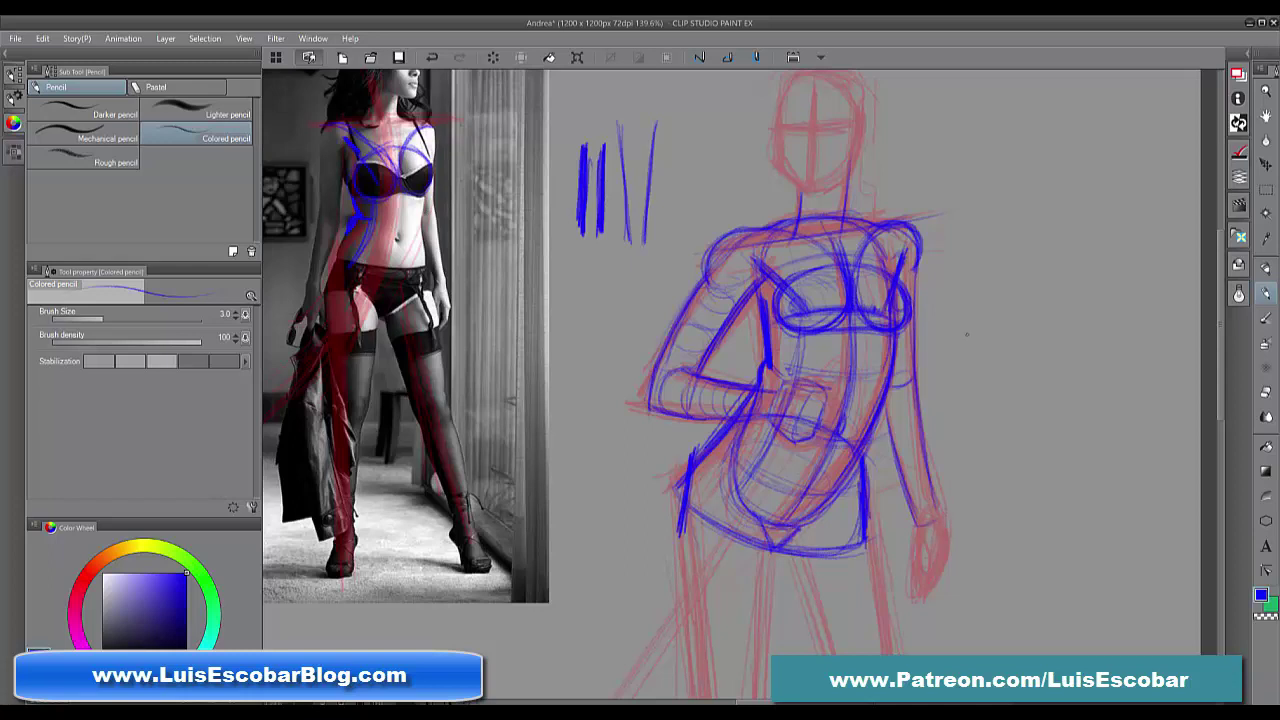
Sketch light length guides alongside the straight arm, one for the upper arm and one for the forearm
{"action": "mouse_move", "coordinate": [917, 282]}
{"action": "left_mouse_down"}
{"action": "mouse_move", "coordinate": [910, 384]}
{"action": "mouse_move", "coordinate": [962, 500]}
{"action": "left_mouse_up"}
{"action": "left_click_drag", "start_coordinate": [950, 444], "coordinate": [965, 514]}
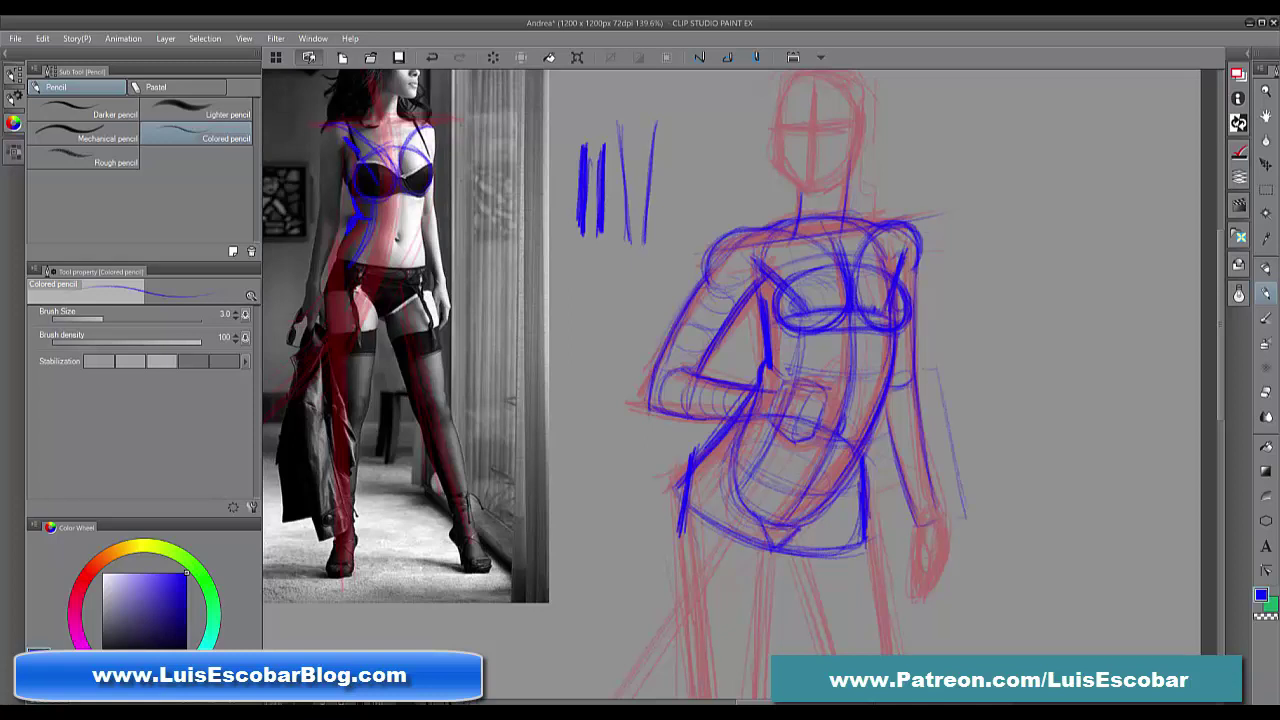
{"action": "mouse_move", "coordinate": [916, 222]}
{"action": "left_mouse_down"}
{"action": "mouse_move", "coordinate": [930, 228]}
{"action": "mouse_move", "coordinate": [930, 342]}
{"action": "left_mouse_up"}
{"action": "left_click_drag", "start_coordinate": [934, 276], "coordinate": [927, 374]}
{"action": "left_click_drag", "start_coordinate": [917, 272], "coordinate": [916, 352]}
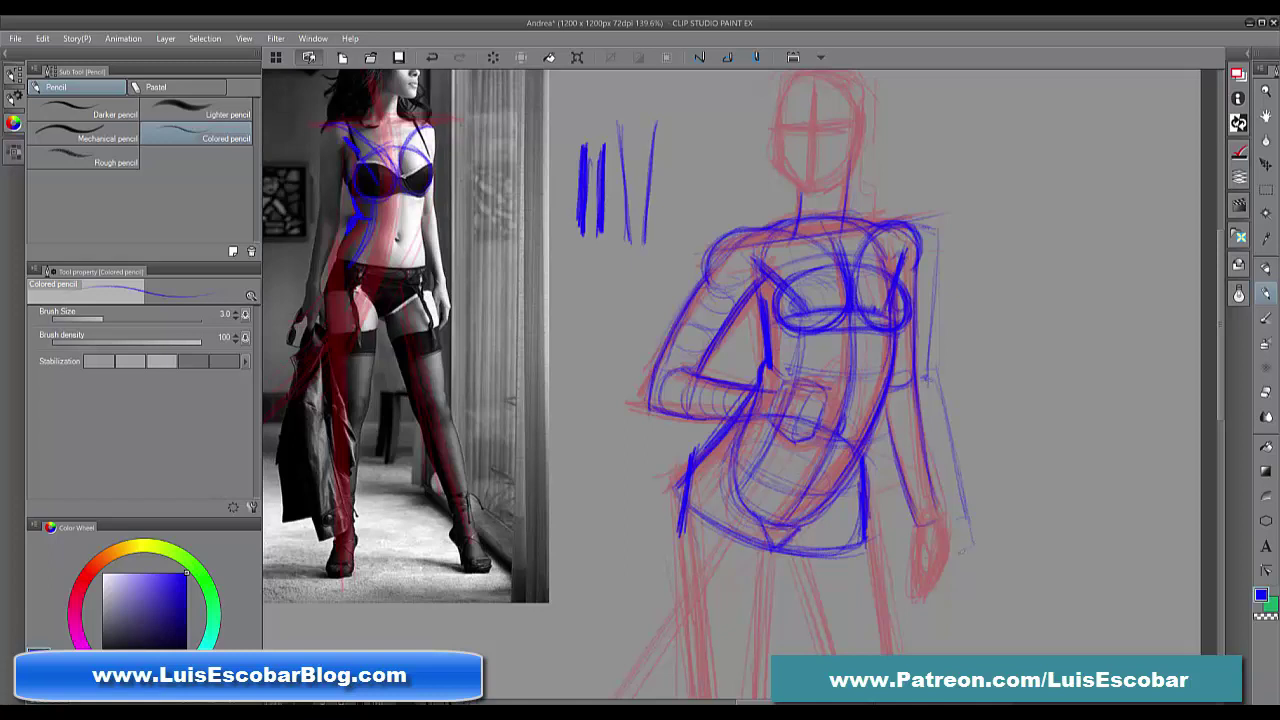
Construct the hanging hand with a blocky palm, tapered fingers and thumb, and darken the forearm's inner contour into the wrist
{"action": "mouse_move", "coordinate": [965, 546]}
{"action": "left_mouse_down"}
{"action": "mouse_move", "coordinate": [951, 553]}
{"action": "mouse_move", "coordinate": [942, 522]}
{"action": "mouse_move", "coordinate": [941, 560]}
{"action": "mouse_move", "coordinate": [914, 550]}
{"action": "mouse_move", "coordinate": [944, 552]}
{"action": "left_mouse_up"}
{"action": "mouse_move", "coordinate": [942, 543]}
{"action": "left_mouse_down"}
{"action": "mouse_move", "coordinate": [928, 604]}
{"action": "mouse_move", "coordinate": [933, 570]}
{"action": "mouse_move", "coordinate": [921, 617]}
{"action": "left_mouse_up"}
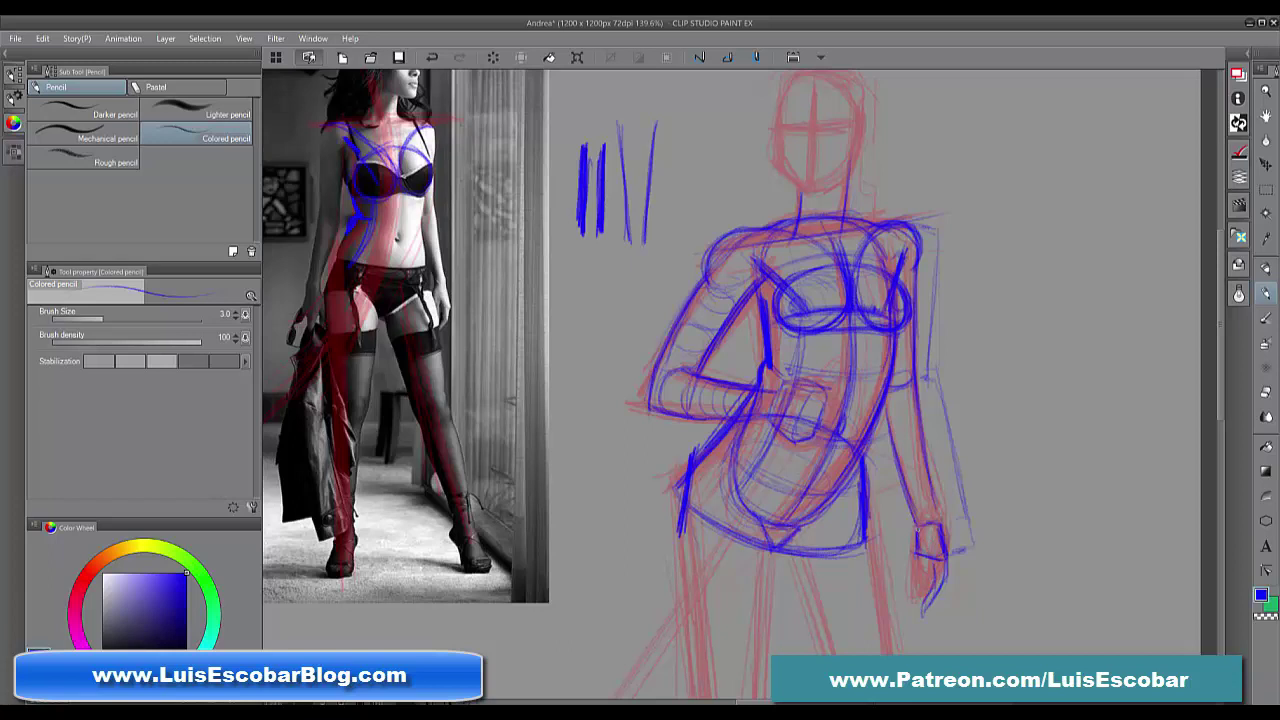
{"action": "left_click_drag", "start_coordinate": [911, 565], "coordinate": [905, 584]}
{"action": "left_click_drag", "start_coordinate": [921, 568], "coordinate": [917, 584]}
{"action": "left_click_drag", "start_coordinate": [917, 581], "coordinate": [903, 590]}
{"action": "left_click_drag", "start_coordinate": [923, 521], "coordinate": [918, 537]}
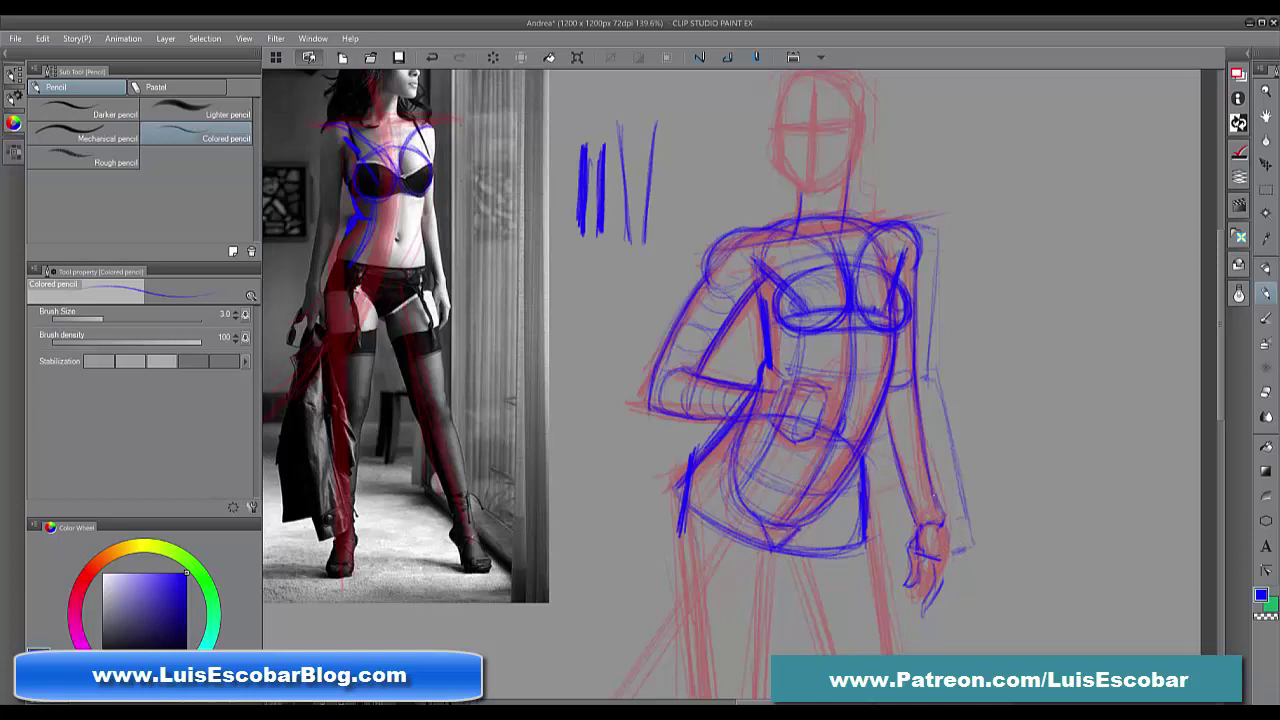
{"action": "mouse_move", "coordinate": [934, 496]}
{"action": "left_mouse_down"}
{"action": "mouse_move", "coordinate": [944, 572]}
{"action": "mouse_move", "coordinate": [915, 618]}
{"action": "left_mouse_up"}
{"action": "left_click_drag", "start_coordinate": [912, 502], "coordinate": [921, 522]}
{"action": "left_click_drag", "start_coordinate": [902, 466], "coordinate": [918, 526]}
{"action": "left_click_drag", "start_coordinate": [889, 434], "coordinate": [920, 522]}
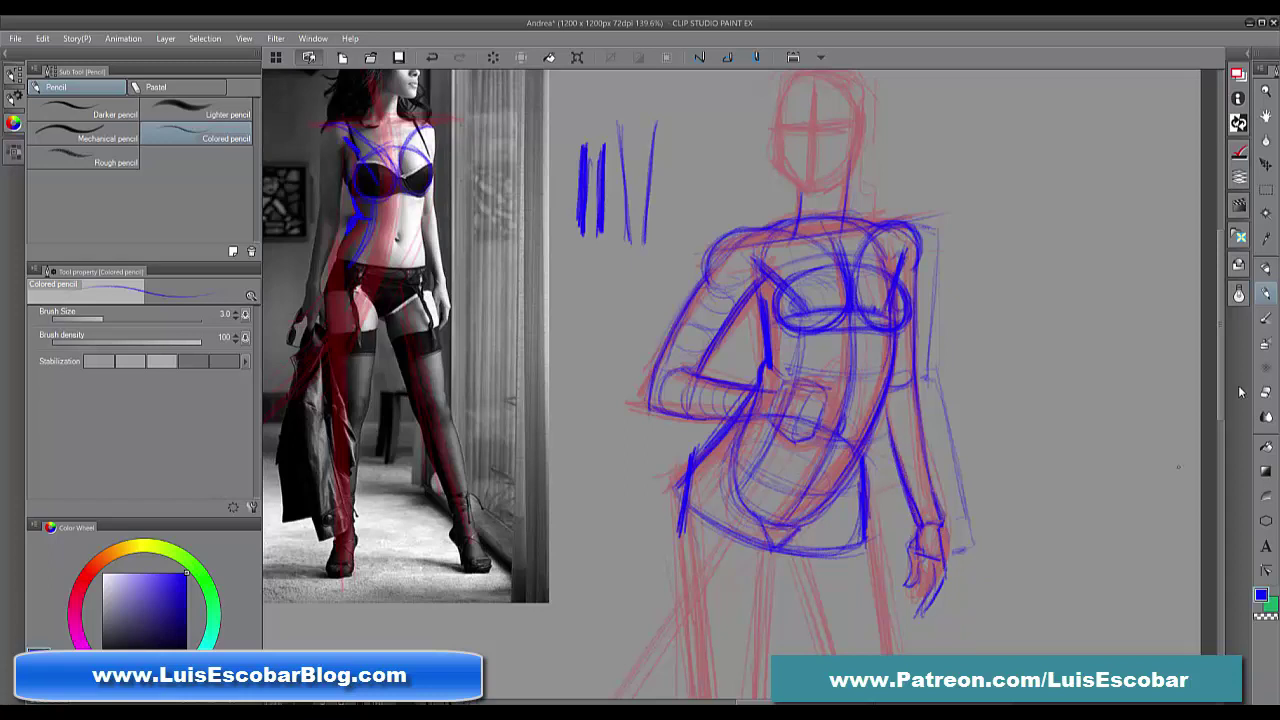
Draw a long vertical guide line through the pelvis and down between the legs toward the feet
{"action": "mouse_move", "coordinate": [1220, 409]}
{"action": "left_mouse_down"}
{"action": "mouse_move", "coordinate": [1214, 446]}
{"action": "mouse_move", "coordinate": [1217, 436]}
{"action": "left_mouse_up"}
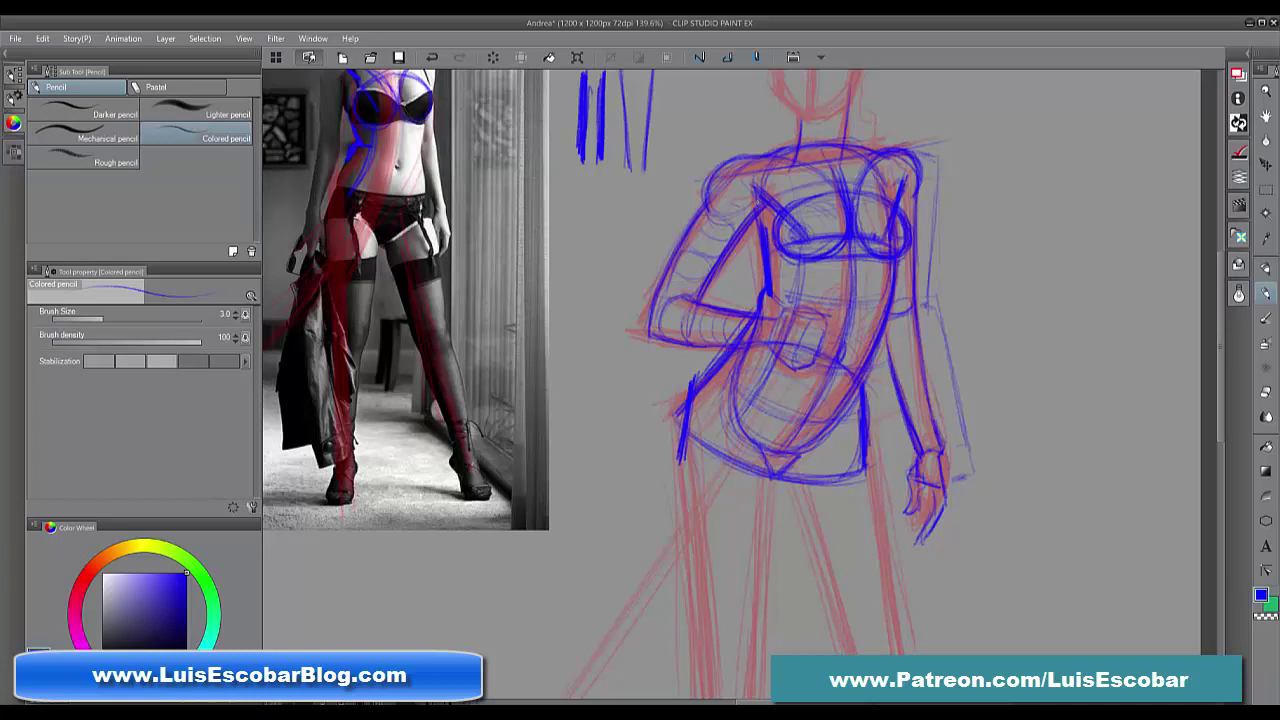
{"action": "left_click_drag", "start_coordinate": [775, 375], "coordinate": [770, 479]}
{"action": "left_click_drag", "start_coordinate": [775, 262], "coordinate": [775, 300]}
{"action": "left_click_drag", "start_coordinate": [776, 360], "coordinate": [776, 408]}
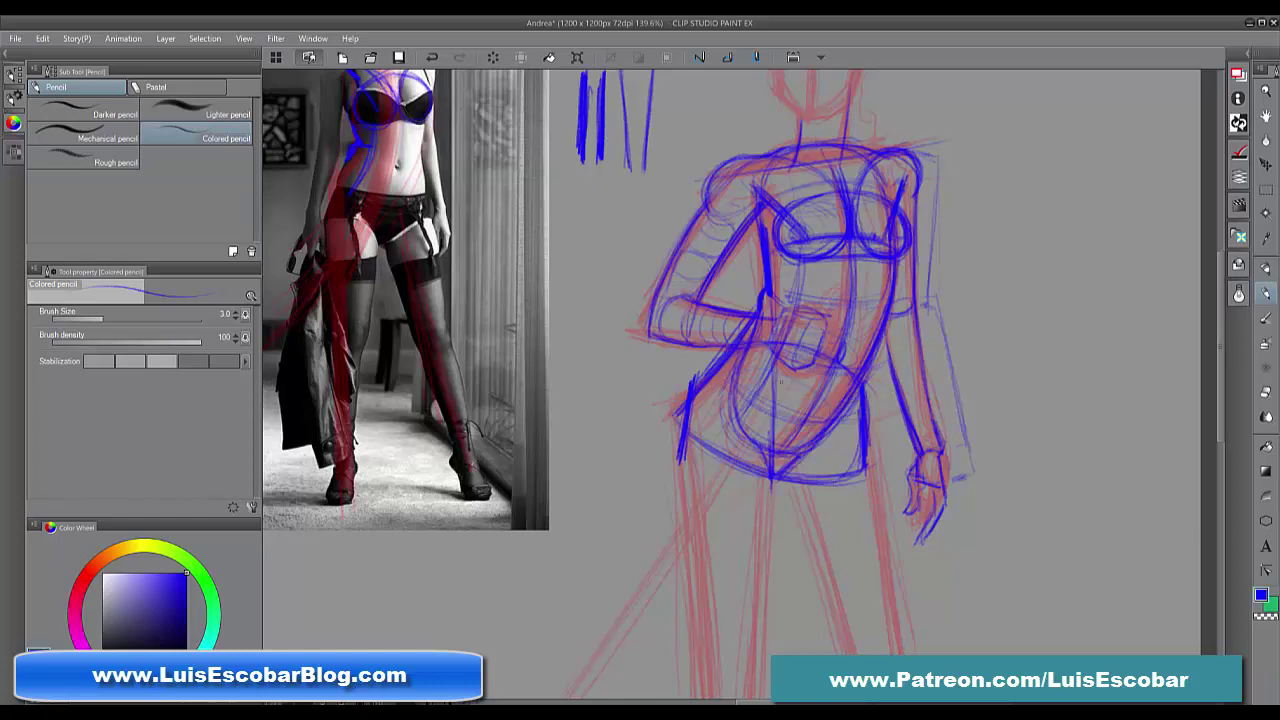
{"action": "left_click_drag", "start_coordinate": [771, 392], "coordinate": [765, 448]}
{"action": "left_click_drag", "start_coordinate": [952, 515], "coordinate": [984, 358]}
{"action": "left_click_drag", "start_coordinate": [804, 336], "coordinate": [803, 544]}
{"action": "left_click_drag", "start_coordinate": [801, 380], "coordinate": [799, 568]}
{"action": "left_click_drag", "start_coordinate": [803, 496], "coordinate": [803, 556]}
{"action": "left_click_drag", "start_coordinate": [1012, 494], "coordinate": [1007, 386]}
{"action": "left_click_drag", "start_coordinate": [788, 420], "coordinate": [784, 446]}
{"action": "left_click_drag", "start_coordinate": [790, 398], "coordinate": [777, 640]}
{"action": "left_click_drag", "start_coordinate": [790, 408], "coordinate": [789, 646]}
Mark both kneecaps with small vertical ovals on the red leg guides
{"action": "mouse_move", "coordinate": [988, 330]}
{"action": "left_mouse_down"}
{"action": "mouse_move", "coordinate": [1034, 508]}
{"action": "mouse_move", "coordinate": [1011, 451]}
{"action": "mouse_move", "coordinate": [1030, 441]}
{"action": "mouse_move", "coordinate": [1014, 446]}
{"action": "mouse_move", "coordinate": [1029, 523]}
{"action": "mouse_move", "coordinate": [1034, 471]}
{"action": "left_mouse_up"}
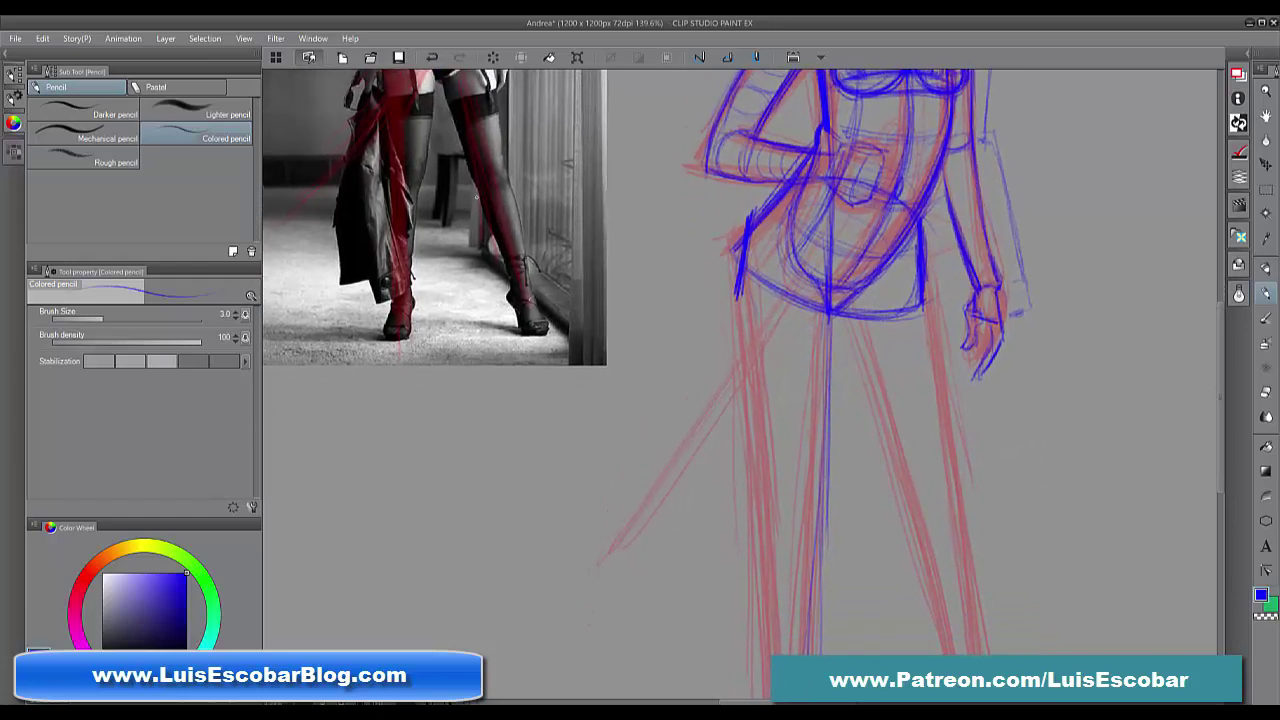
{"action": "left_click_drag", "start_coordinate": [1043, 506], "coordinate": [1033, 318]}
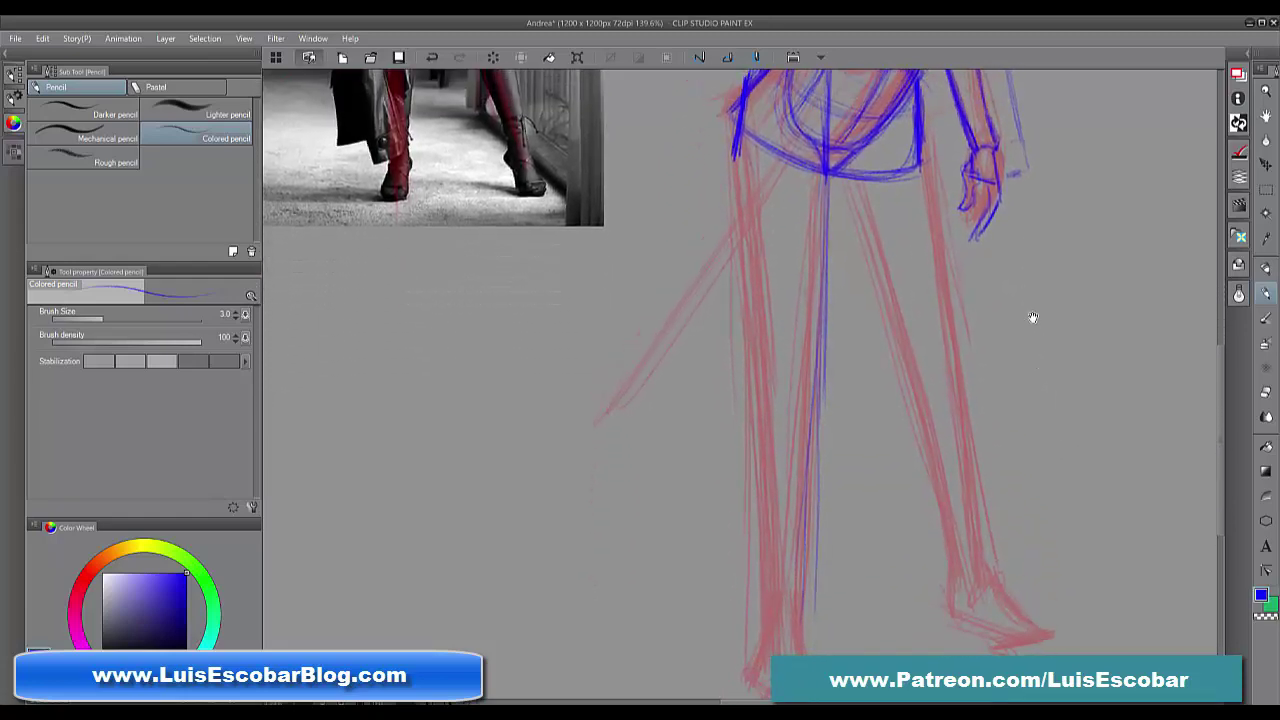
{"action": "mouse_move", "coordinate": [786, 366]}
{"action": "left_mouse_down"}
{"action": "mouse_move", "coordinate": [792, 390]}
{"action": "mouse_move", "coordinate": [780, 372]}
{"action": "mouse_move", "coordinate": [794, 358]}
{"action": "left_mouse_up"}
{"action": "mouse_move", "coordinate": [942, 358]}
{"action": "left_mouse_down"}
{"action": "mouse_move", "coordinate": [940, 390]}
{"action": "mouse_move", "coordinate": [948, 356]}
{"action": "left_mouse_up"}
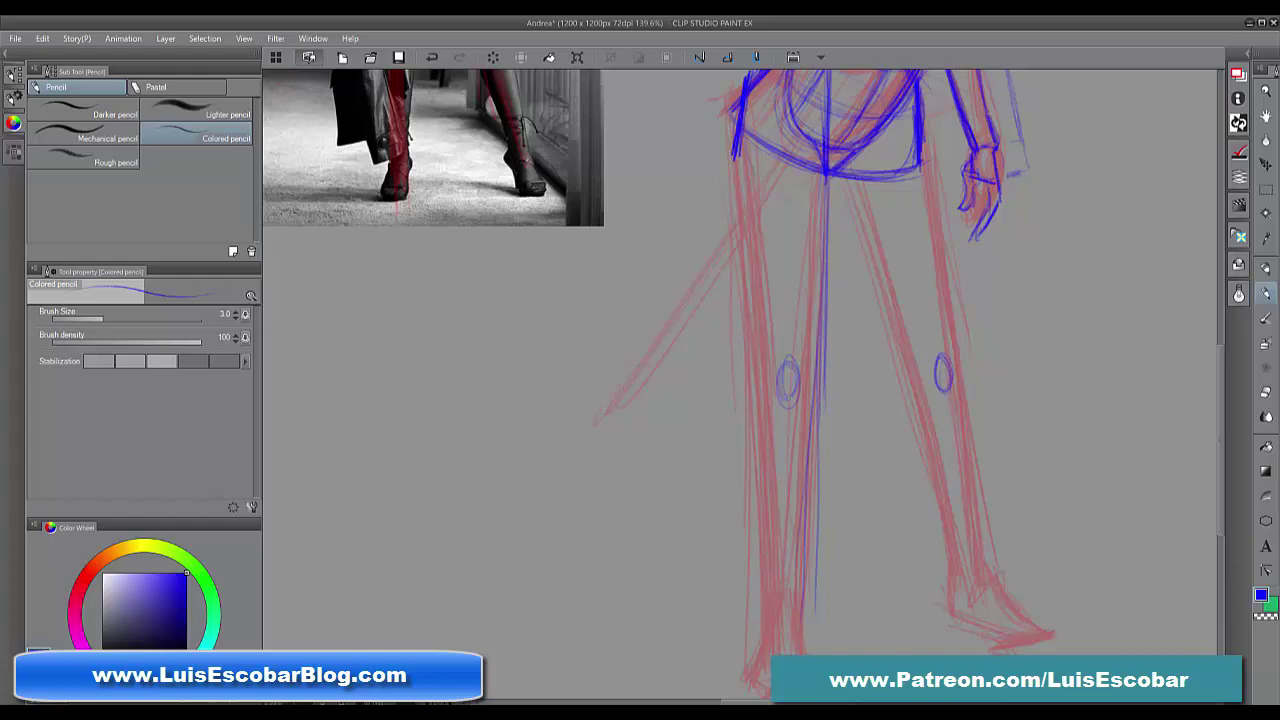
{"action": "left_click_drag", "start_coordinate": [788, 360], "coordinate": [795, 390]}
{"action": "left_click_drag", "start_coordinate": [1017, 446], "coordinate": [1016, 500]}
{"action": "mouse_move", "coordinate": [948, 464]}
{"action": "left_mouse_down"}
{"action": "mouse_move", "coordinate": [936, 450]}
{"action": "mouse_move", "coordinate": [944, 484]}
{"action": "left_mouse_up"}
{"action": "mouse_move", "coordinate": [1029, 522]}
{"action": "left_mouse_down"}
{"action": "mouse_move", "coordinate": [1038, 353]}
{"action": "mouse_move", "coordinate": [1033, 550]}
{"action": "mouse_move", "coordinate": [1008, 523]}
{"action": "left_mouse_up"}
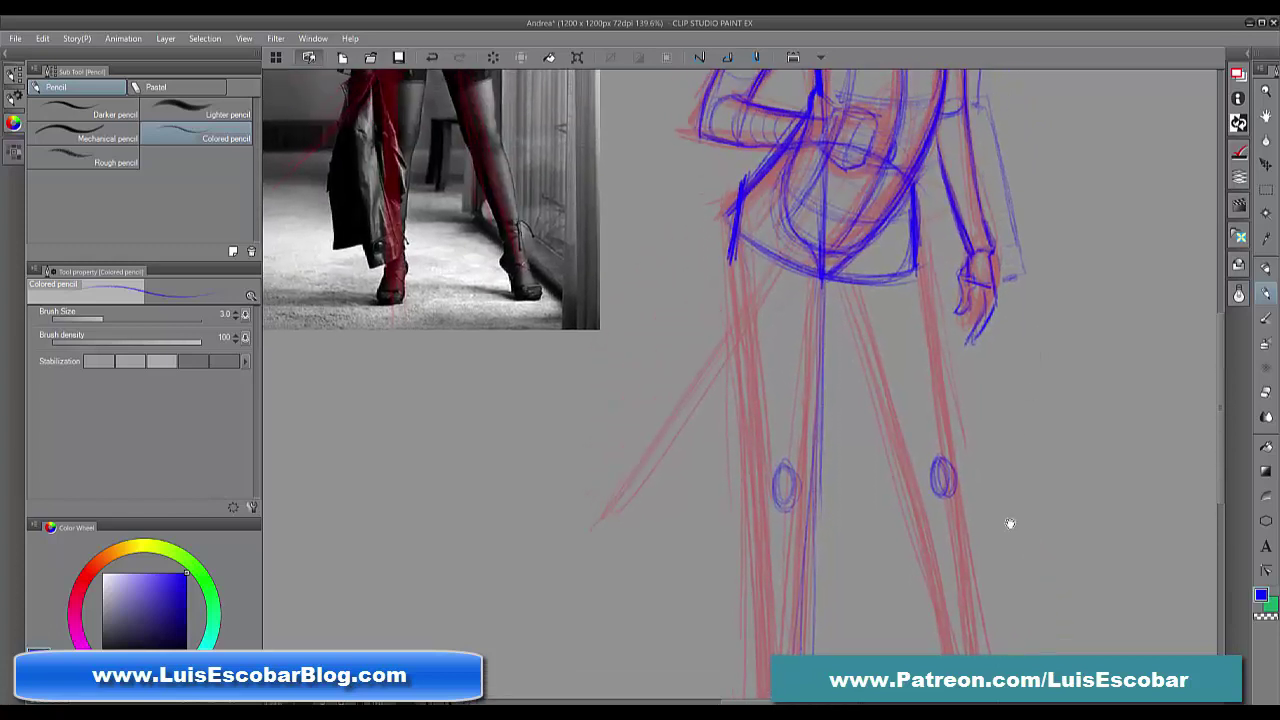
Strengthen the line from the crotch down toward the foot as the inner contour of the bent-arm side's leg
{"action": "left_click_drag", "start_coordinate": [822, 300], "coordinate": [808, 652]}
{"action": "left_click_drag", "start_coordinate": [1010, 520], "coordinate": [1012, 422]}
{"action": "left_click_drag", "start_coordinate": [808, 440], "coordinate": [800, 572]}
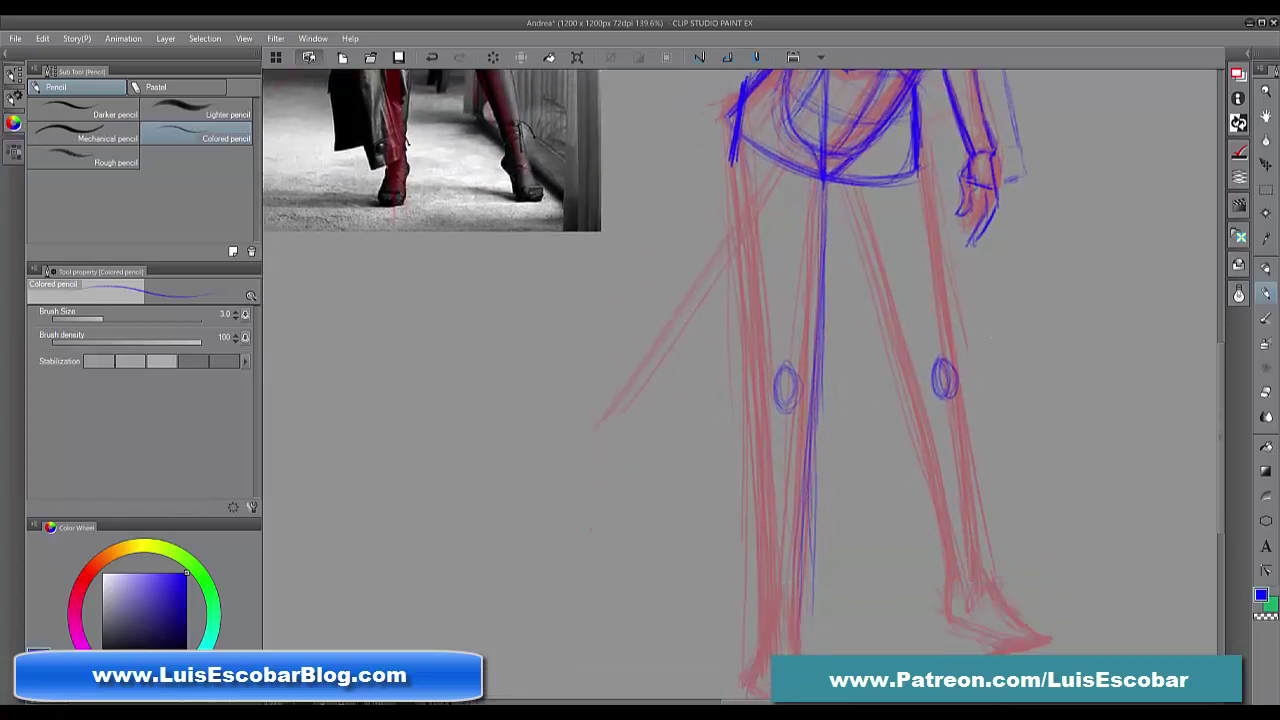
{"action": "left_click_drag", "start_coordinate": [805, 490], "coordinate": [794, 655]}
Add a curved contour across the pelvis and darken the hip corner where the thigh on the bent-arm side begins
{"action": "scroll", "coordinate": [903, 240], "scroll_direction": "up", "scroll_amount": 3}
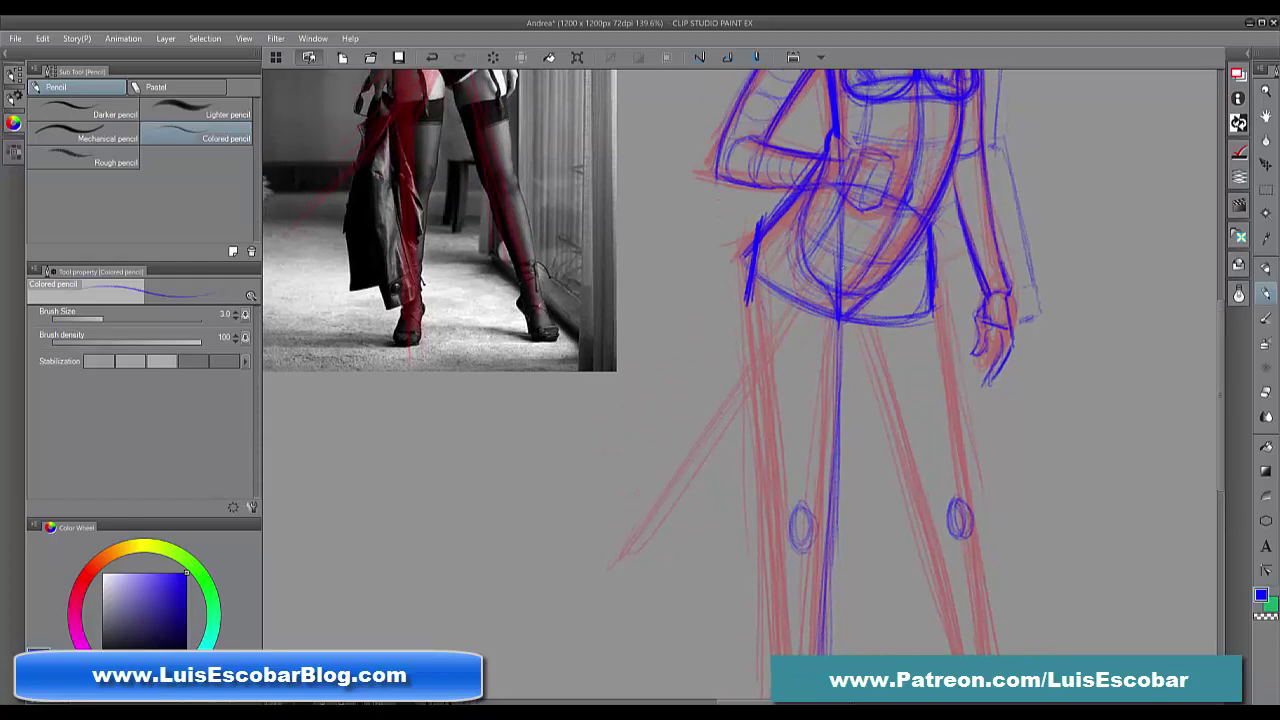
{"action": "left_click_drag", "start_coordinate": [758, 268], "coordinate": [818, 311]}
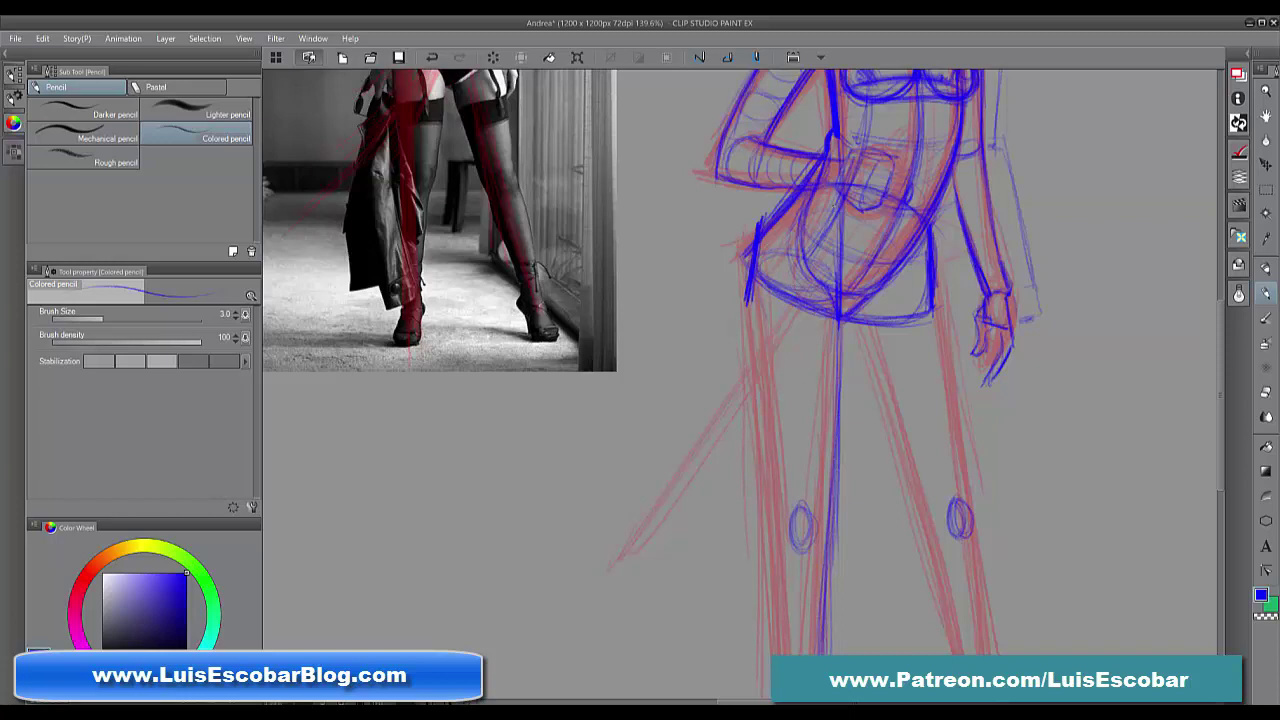
{"action": "left_click_drag", "start_coordinate": [800, 268], "coordinate": [788, 286]}
{"action": "left_click_drag", "start_coordinate": [744, 248], "coordinate": [778, 302]}
{"action": "left_click_drag", "start_coordinate": [836, 220], "coordinate": [790, 282]}
{"action": "left_click_drag", "start_coordinate": [820, 238], "coordinate": [782, 292]}
{"action": "mouse_move", "coordinate": [753, 239]}
{"action": "left_mouse_down"}
{"action": "mouse_move", "coordinate": [745, 251]}
{"action": "mouse_move", "coordinate": [780, 304]}
{"action": "left_mouse_up"}
Draw the bent-arm side's thigh as a tapering cylinder from hip to knee, with curved cross-contours
{"action": "left_click_drag", "start_coordinate": [946, 414], "coordinate": [958, 288]}
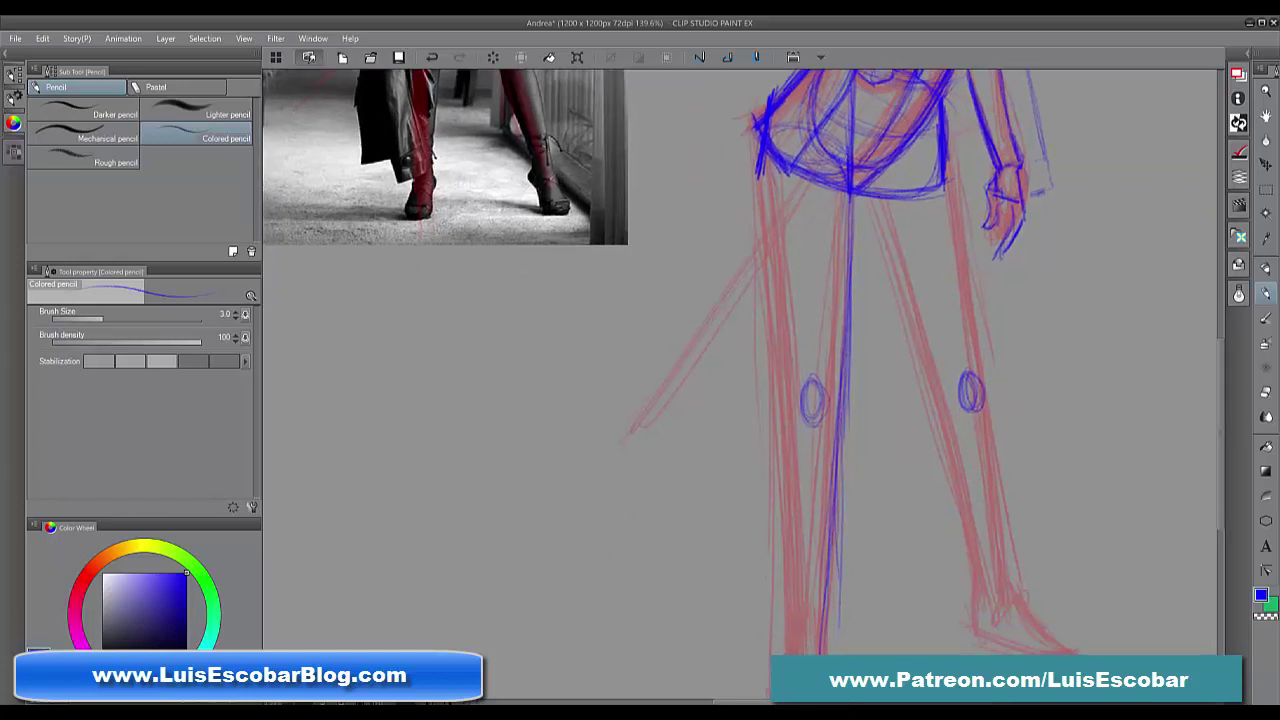
{"action": "left_click_drag", "start_coordinate": [847, 265], "coordinate": [844, 313]}
{"action": "left_click_drag", "start_coordinate": [766, 200], "coordinate": [768, 226]}
{"action": "left_click_drag", "start_coordinate": [764, 176], "coordinate": [778, 312]}
{"action": "mouse_move", "coordinate": [764, 238]}
{"action": "left_mouse_down"}
{"action": "mouse_move", "coordinate": [787, 426]}
{"action": "mouse_move", "coordinate": [846, 398]}
{"action": "left_mouse_up"}
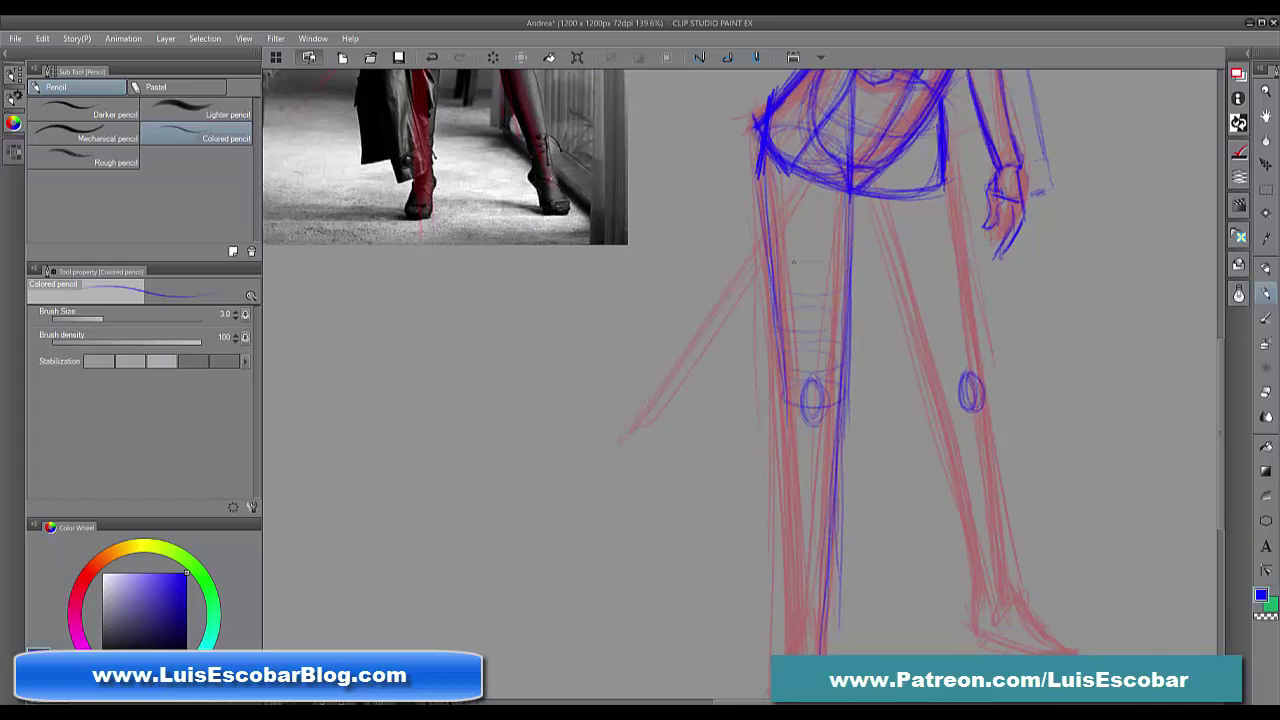
{"action": "left_click_drag", "start_coordinate": [786, 280], "coordinate": [842, 278]}
Outline the lower leg on the bent-arm side, tapering from knee to ankle, with curved cross-contours
{"action": "left_click_drag", "start_coordinate": [921, 355], "coordinate": [932, 222]}
{"action": "left_click_drag", "start_coordinate": [858, 202], "coordinate": [838, 478]}
{"action": "mouse_move", "coordinate": [802, 278]}
{"action": "left_mouse_down"}
{"action": "mouse_move", "coordinate": [814, 512]}
{"action": "mouse_move", "coordinate": [814, 496]}
{"action": "left_mouse_up"}
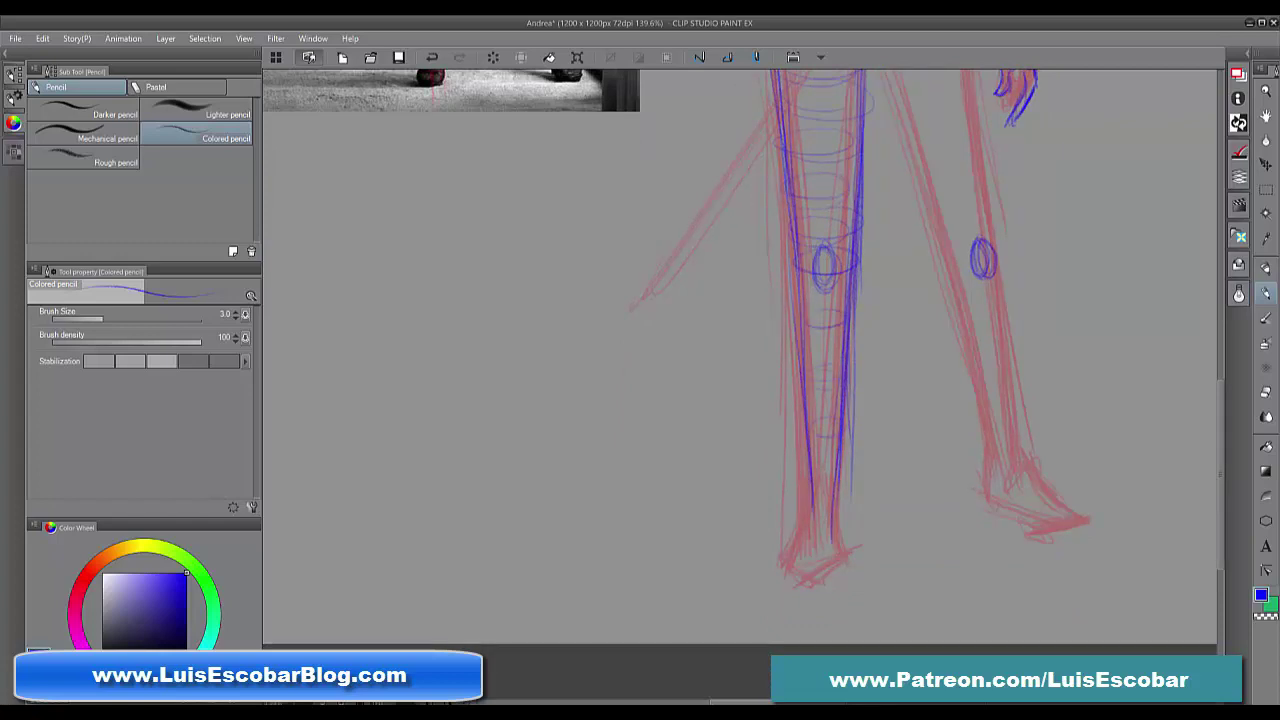
Draw an arch over the ankle and instep of the foot on the bent-arm side
{"action": "mouse_move", "coordinate": [814, 504]}
{"action": "left_mouse_down"}
{"action": "mouse_move", "coordinate": [830, 490]}
{"action": "mouse_move", "coordinate": [838, 532]}
{"action": "mouse_move", "coordinate": [798, 549]}
{"action": "left_mouse_up"}
{"action": "left_click_drag", "start_coordinate": [814, 500], "coordinate": [830, 496]}
Outline the straight-arm side's leg with long tapering lines from the hip and crotch down to the ankle
{"action": "left_click_drag", "start_coordinate": [995, 357], "coordinate": [957, 549]}
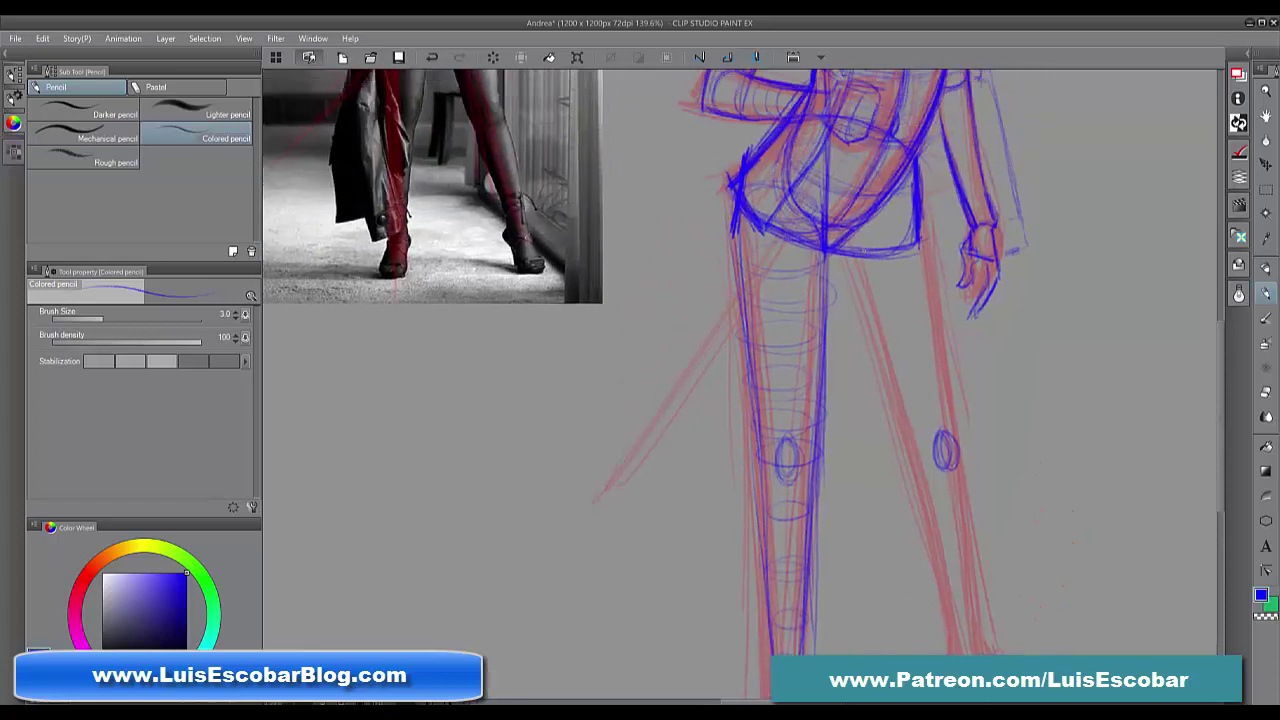
{"action": "mouse_move", "coordinate": [848, 254]}
{"action": "left_mouse_down"}
{"action": "mouse_move", "coordinate": [910, 222]}
{"action": "mouse_move", "coordinate": [938, 300]}
{"action": "mouse_move", "coordinate": [938, 370]}
{"action": "left_mouse_up"}
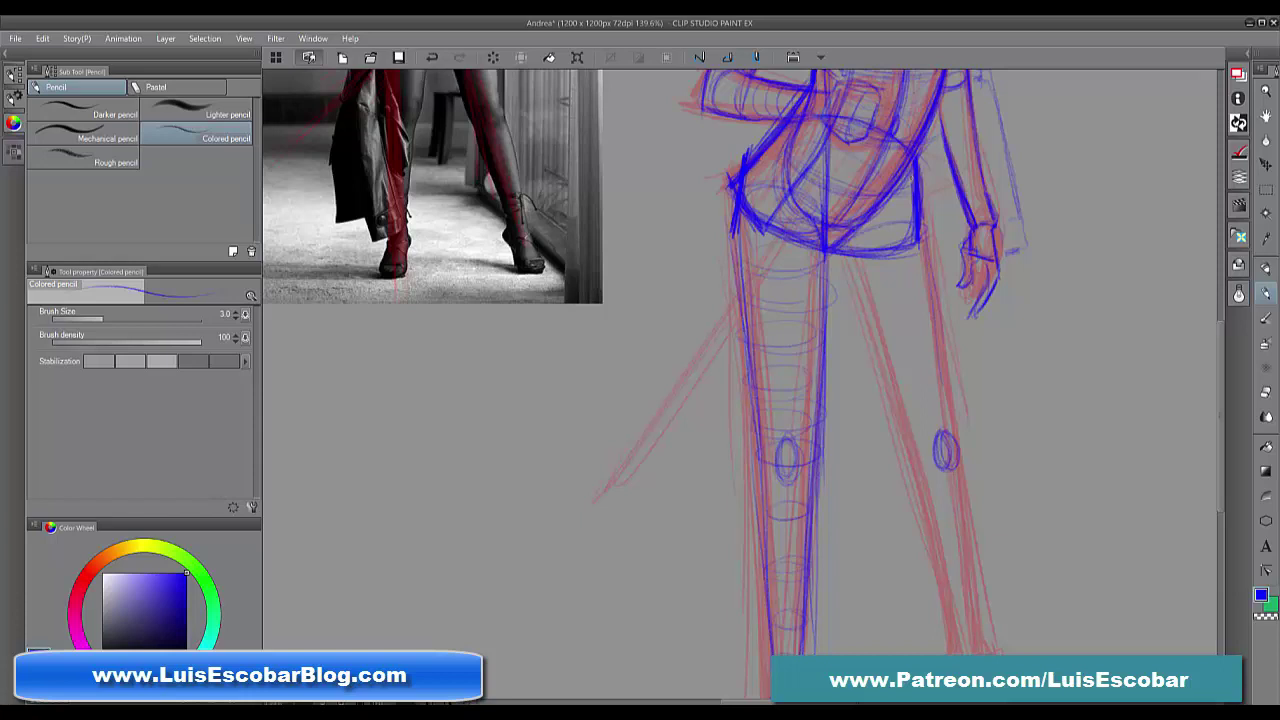
{"action": "left_click_drag", "start_coordinate": [922, 230], "coordinate": [946, 380]}
{"action": "left_click_drag", "start_coordinate": [932, 290], "coordinate": [950, 396]}
{"action": "left_click_drag", "start_coordinate": [870, 346], "coordinate": [946, 598]}
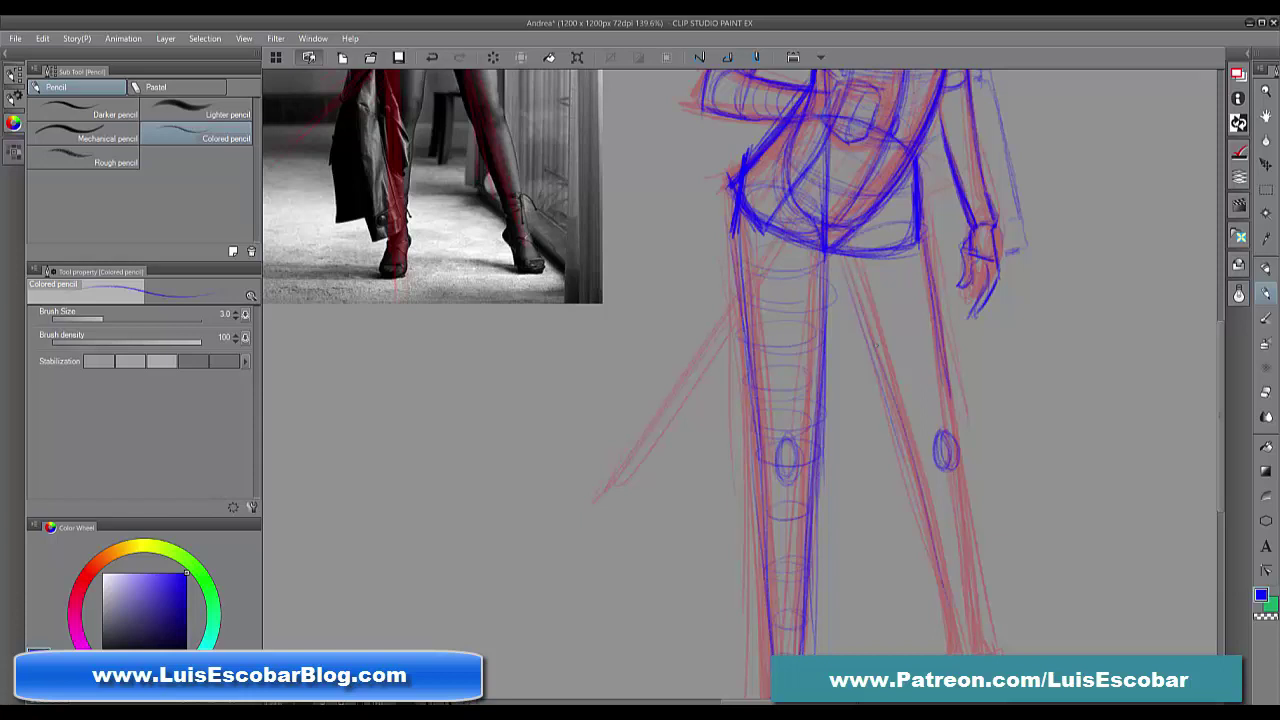
{"action": "left_click_drag", "start_coordinate": [904, 440], "coordinate": [952, 650]}
{"action": "left_click_drag", "start_coordinate": [970, 512], "coordinate": [990, 610]}
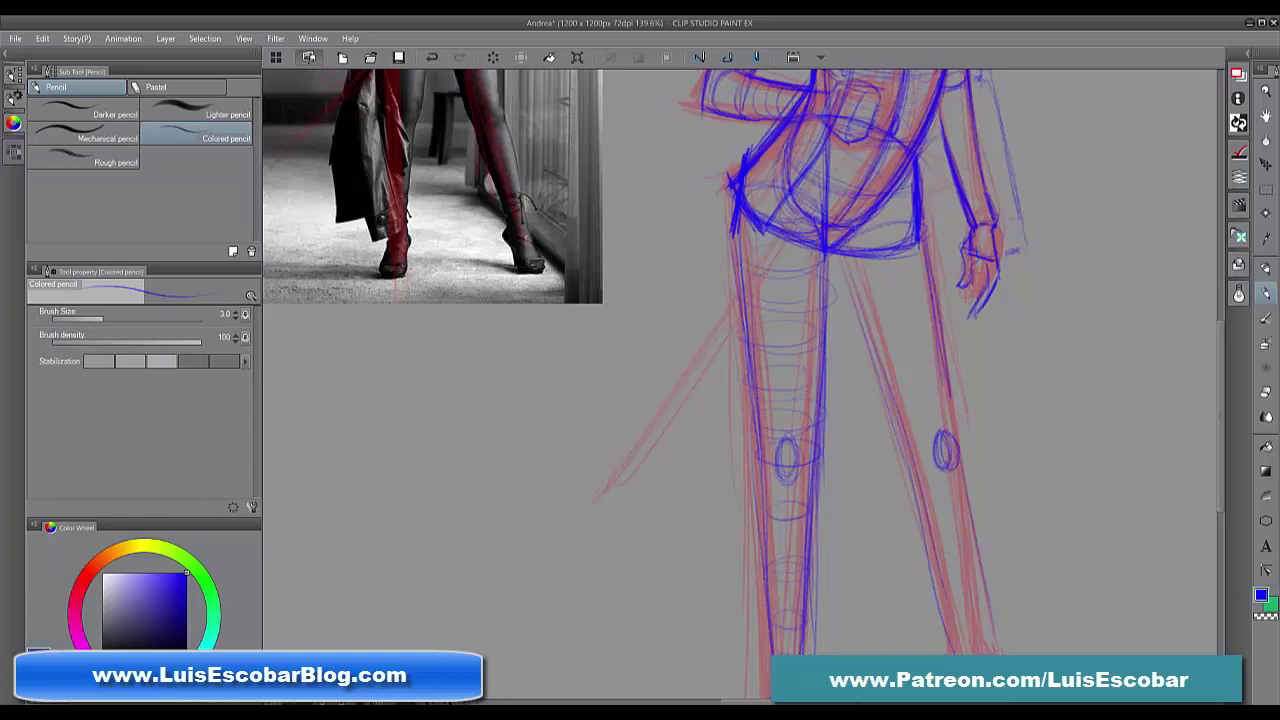
Add curved cross-contours down the thigh and lower leg on the straight-arm side
{"action": "left_click_drag", "start_coordinate": [856, 272], "coordinate": [918, 250]}
{"action": "left_click_drag", "start_coordinate": [858, 304], "coordinate": [922, 286]}
{"action": "left_click_drag", "start_coordinate": [884, 333], "coordinate": [932, 310]}
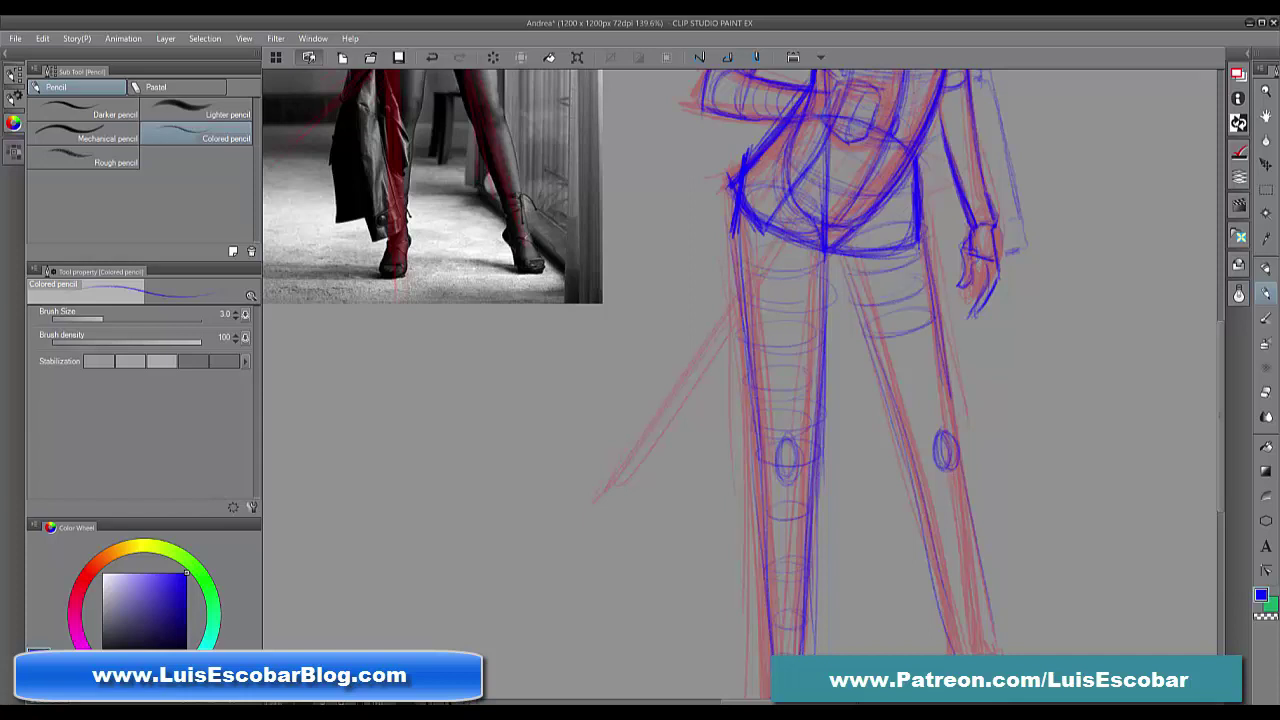
{"action": "left_click_drag", "start_coordinate": [892, 374], "coordinate": [940, 356]}
{"action": "mouse_move", "coordinate": [904, 412]}
{"action": "left_mouse_down"}
{"action": "mouse_move", "coordinate": [942, 394]}
{"action": "mouse_move", "coordinate": [930, 408]}
{"action": "mouse_move", "coordinate": [956, 430]}
{"action": "left_mouse_up"}
{"action": "left_click_drag", "start_coordinate": [930, 496], "coordinate": [958, 484]}
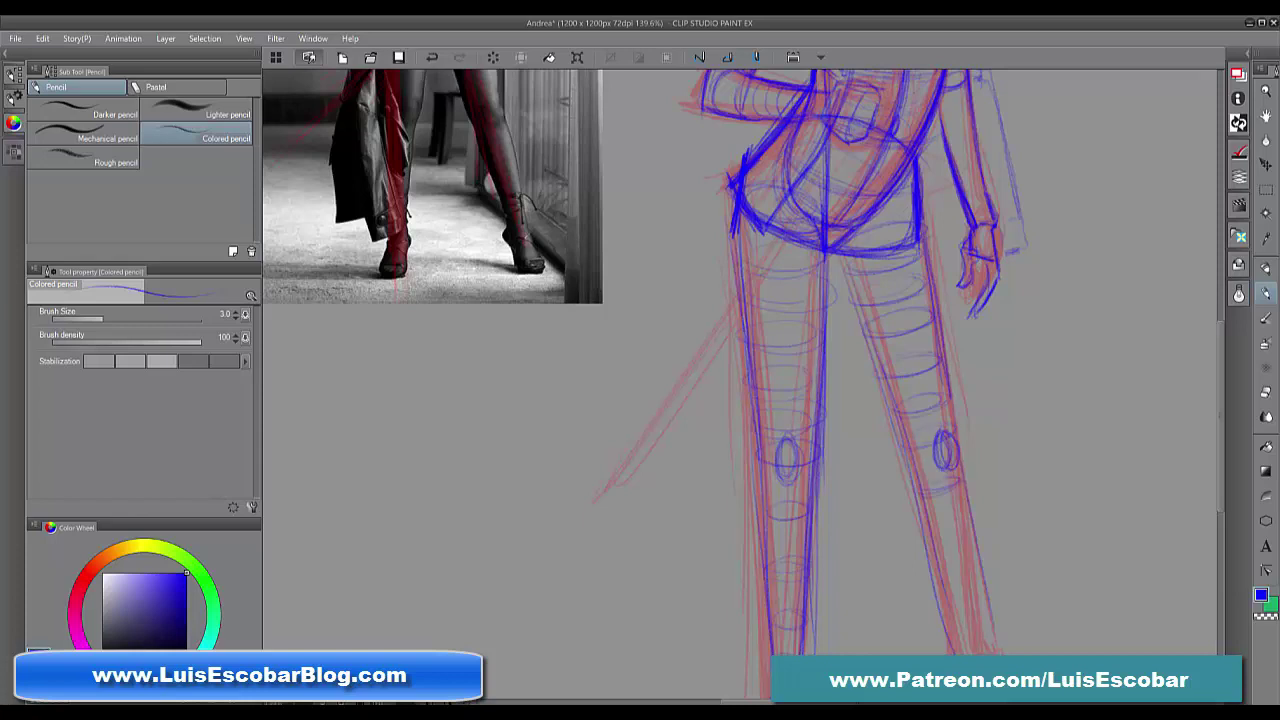
{"action": "left_click_drag", "start_coordinate": [942, 542], "coordinate": [970, 528]}
{"action": "left_click_drag", "start_coordinate": [942, 580], "coordinate": [978, 570]}
Strengthen both side contours of the straight-arm side's leg from thigh to ankle
{"action": "left_click_drag", "start_coordinate": [958, 500], "coordinate": [966, 570]}
{"action": "left_click_drag", "start_coordinate": [964, 522], "coordinate": [978, 652]}
{"action": "mouse_move", "coordinate": [910, 458]}
{"action": "left_mouse_down"}
{"action": "mouse_move", "coordinate": [948, 624]}
{"action": "mouse_move", "coordinate": [924, 542]}
{"action": "left_mouse_up"}
{"action": "left_click_drag", "start_coordinate": [926, 548], "coordinate": [956, 648]}
{"action": "left_click_drag", "start_coordinate": [962, 530], "coordinate": [976, 624]}
{"action": "left_click_drag", "start_coordinate": [921, 246], "coordinate": [944, 362]}
{"action": "left_click_drag", "start_coordinate": [850, 284], "coordinate": [936, 538]}
Draw the straight-arm side's foot as a wedge with heel, arched sole, instep and blocky toe section
{"action": "left_click_drag", "start_coordinate": [1071, 498], "coordinate": [1051, 334]}
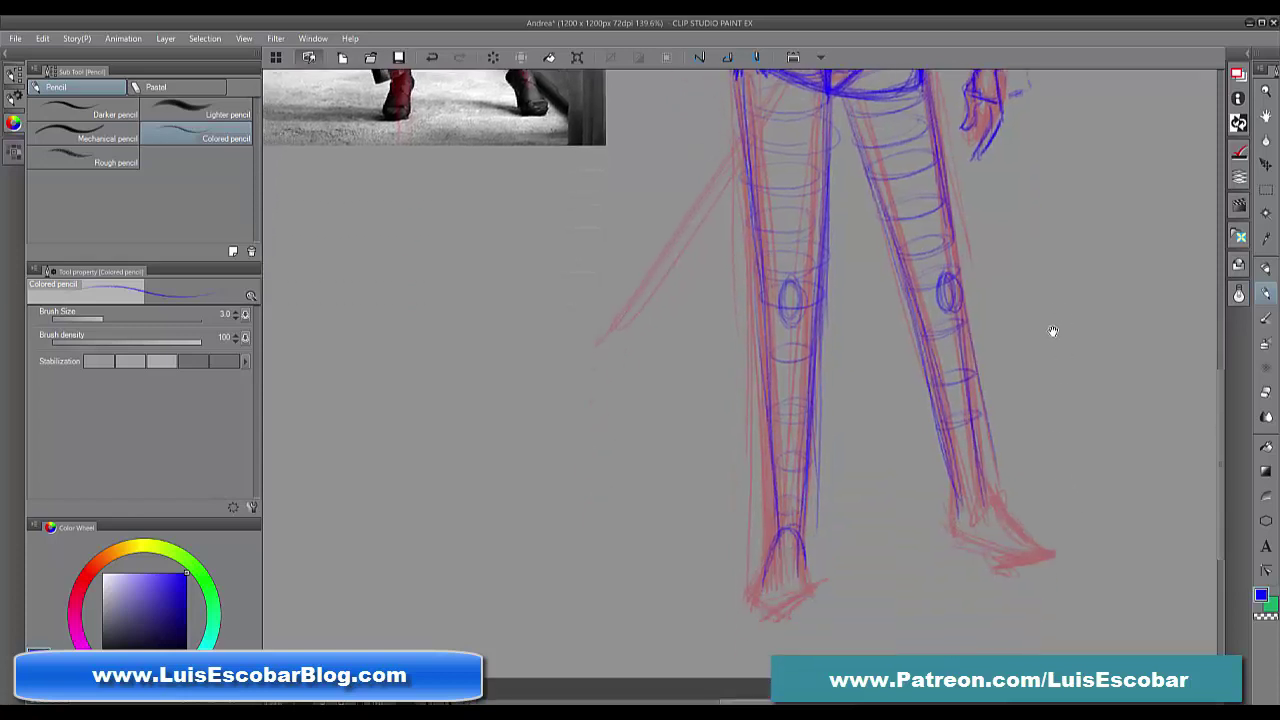
{"action": "mouse_move", "coordinate": [969, 510]}
{"action": "left_mouse_down"}
{"action": "mouse_move", "coordinate": [998, 502]}
{"action": "mouse_move", "coordinate": [951, 538]}
{"action": "mouse_move", "coordinate": [999, 500]}
{"action": "mouse_move", "coordinate": [970, 531]}
{"action": "mouse_move", "coordinate": [992, 552]}
{"action": "mouse_move", "coordinate": [951, 538]}
{"action": "mouse_move", "coordinate": [1032, 564]}
{"action": "left_mouse_up"}
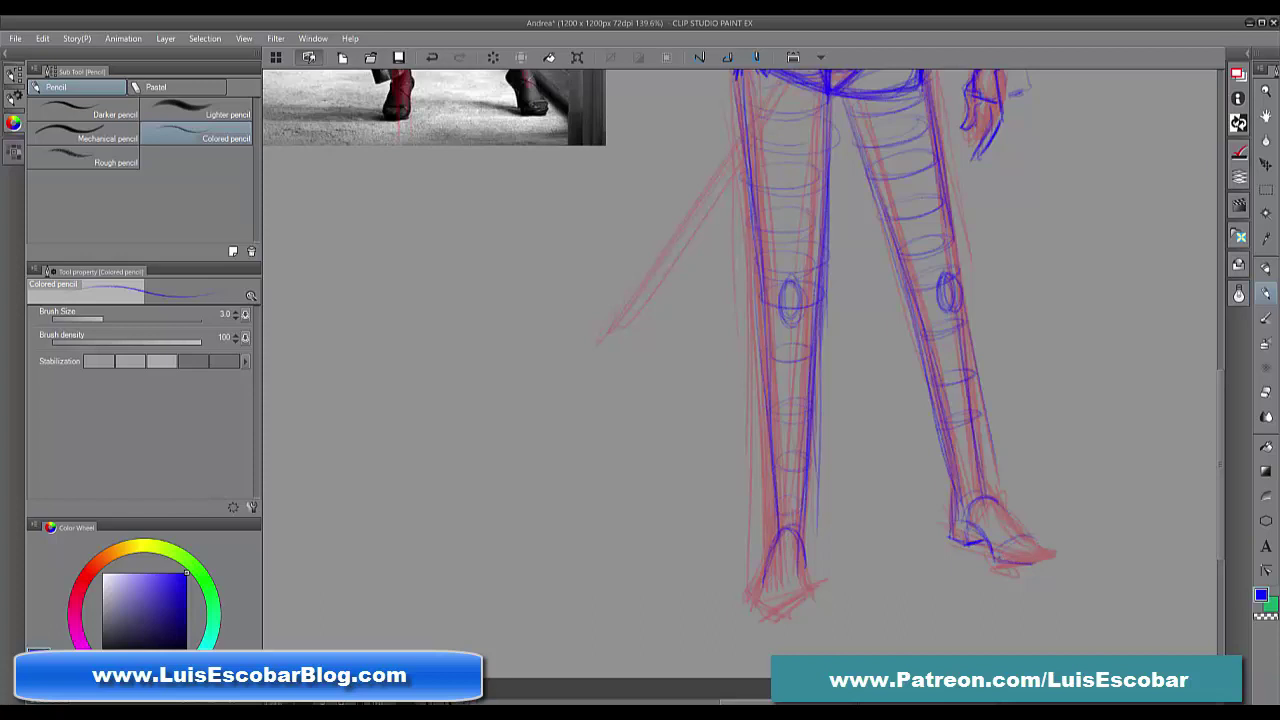
{"action": "mouse_move", "coordinate": [998, 506]}
{"action": "left_mouse_down"}
{"action": "mouse_move", "coordinate": [1051, 549]}
{"action": "mouse_move", "coordinate": [1016, 550]}
{"action": "mouse_move", "coordinate": [1050, 557]}
{"action": "mouse_move", "coordinate": [1046, 546]}
{"action": "left_mouse_up"}
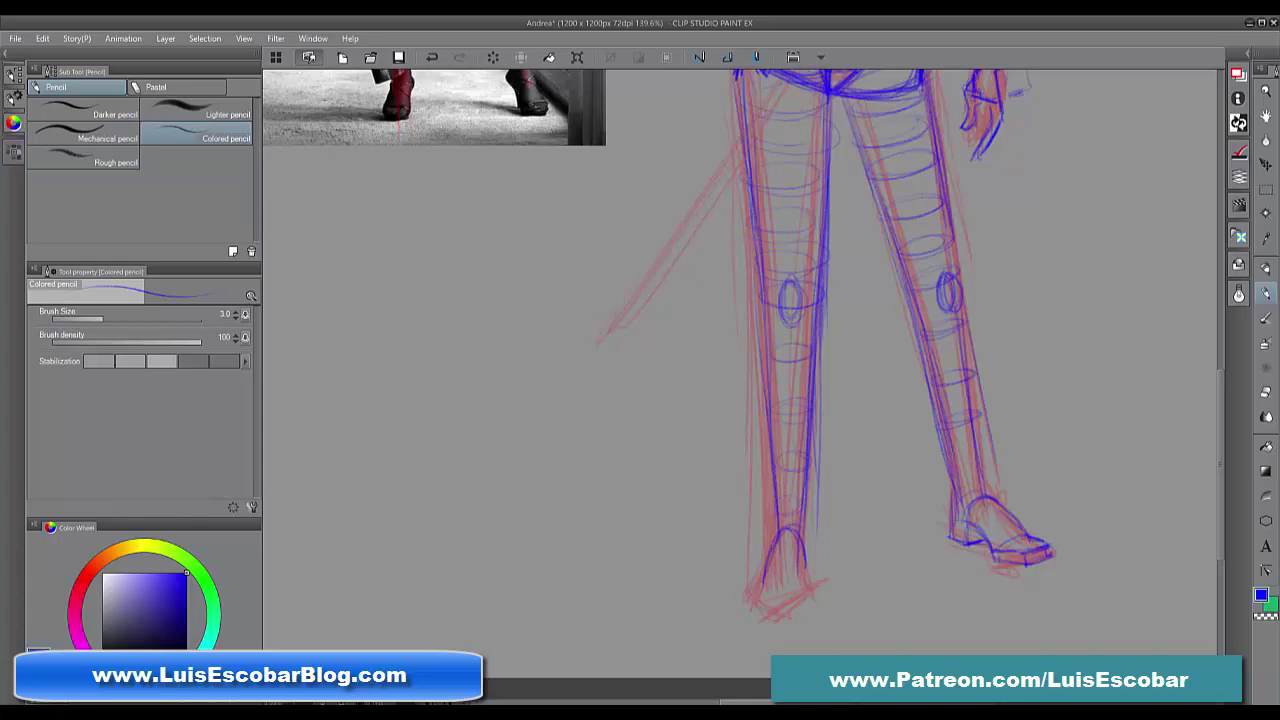
Shape the front-facing foot on the bent-arm side with side contours and curved cross-contours down to the toes
{"action": "mouse_move", "coordinate": [776, 549]}
{"action": "left_mouse_down"}
{"action": "mouse_move", "coordinate": [796, 545]}
{"action": "mouse_move", "coordinate": [796, 562]}
{"action": "left_mouse_up"}
{"action": "left_click_drag", "start_coordinate": [774, 578], "coordinate": [790, 577]}
{"action": "mouse_move", "coordinate": [801, 533]}
{"action": "left_mouse_down"}
{"action": "mouse_move", "coordinate": [808, 562]}
{"action": "mouse_move", "coordinate": [774, 530]}
{"action": "mouse_move", "coordinate": [829, 565]}
{"action": "mouse_move", "coordinate": [805, 585]}
{"action": "mouse_move", "coordinate": [752, 590]}
{"action": "mouse_move", "coordinate": [790, 602]}
{"action": "mouse_move", "coordinate": [798, 591]}
{"action": "mouse_move", "coordinate": [800, 602]}
{"action": "mouse_move", "coordinate": [750, 606]}
{"action": "mouse_move", "coordinate": [788, 612]}
{"action": "mouse_move", "coordinate": [808, 568]}
{"action": "mouse_move", "coordinate": [800, 604]}
{"action": "mouse_move", "coordinate": [766, 614]}
{"action": "left_mouse_up"}
Draw a bold outward-curving contour for the bent-arm side's outer thigh, from hip to knee
{"action": "left_click_drag", "start_coordinate": [1012, 296], "coordinate": [1012, 483]}
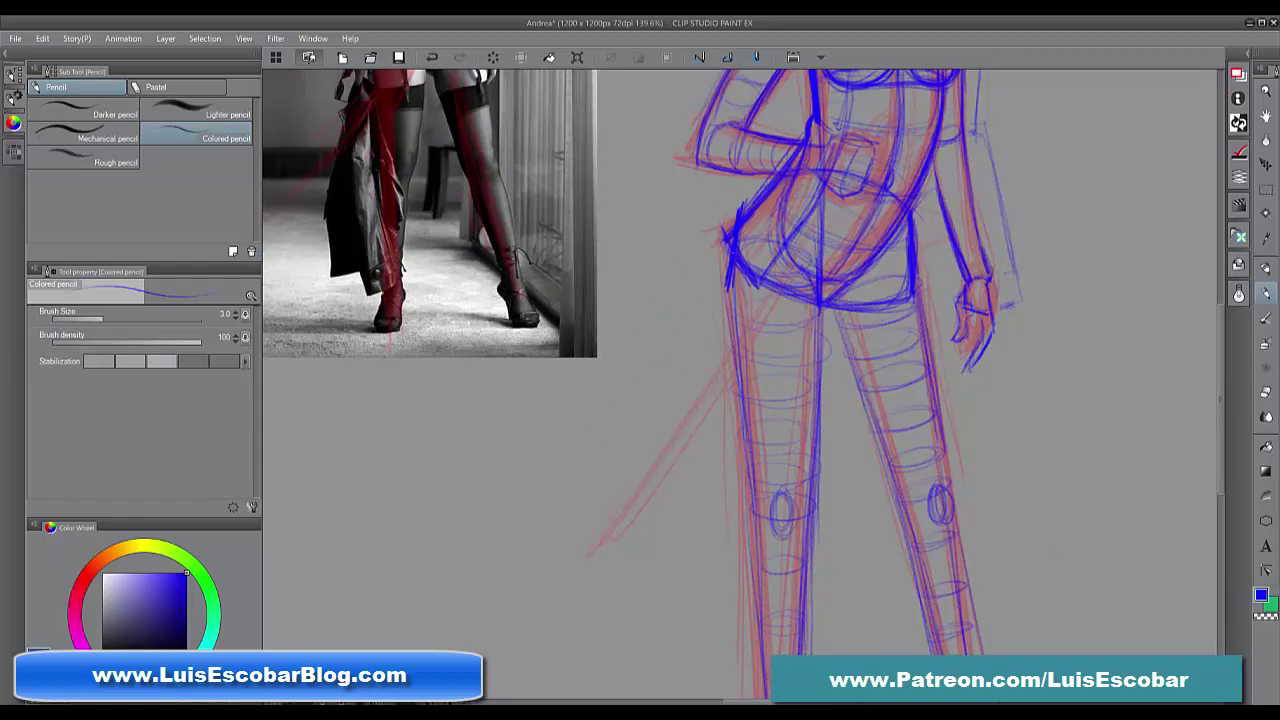
{"action": "mouse_move", "coordinate": [683, 214]}
{"action": "left_mouse_down"}
{"action": "mouse_move", "coordinate": [691, 258]}
{"action": "mouse_move", "coordinate": [698, 208]}
{"action": "left_mouse_up"}
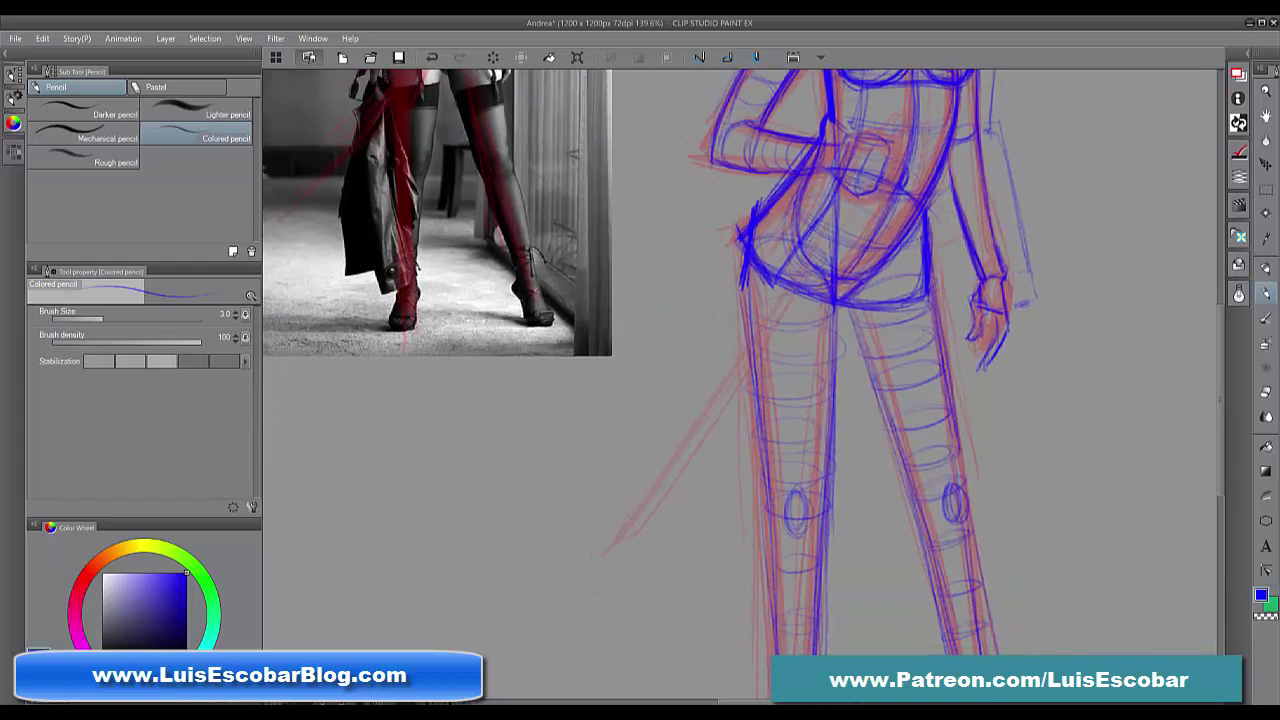
{"action": "left_click_drag", "start_coordinate": [741, 306], "coordinate": [741, 332]}
{"action": "left_click_drag", "start_coordinate": [739, 284], "coordinate": [748, 398]}
{"action": "left_click_drag", "start_coordinate": [744, 320], "coordinate": [754, 430]}
{"action": "left_click_drag", "start_coordinate": [749, 377], "coordinate": [775, 522]}
{"action": "left_click_drag", "start_coordinate": [745, 333], "coordinate": [765, 450]}
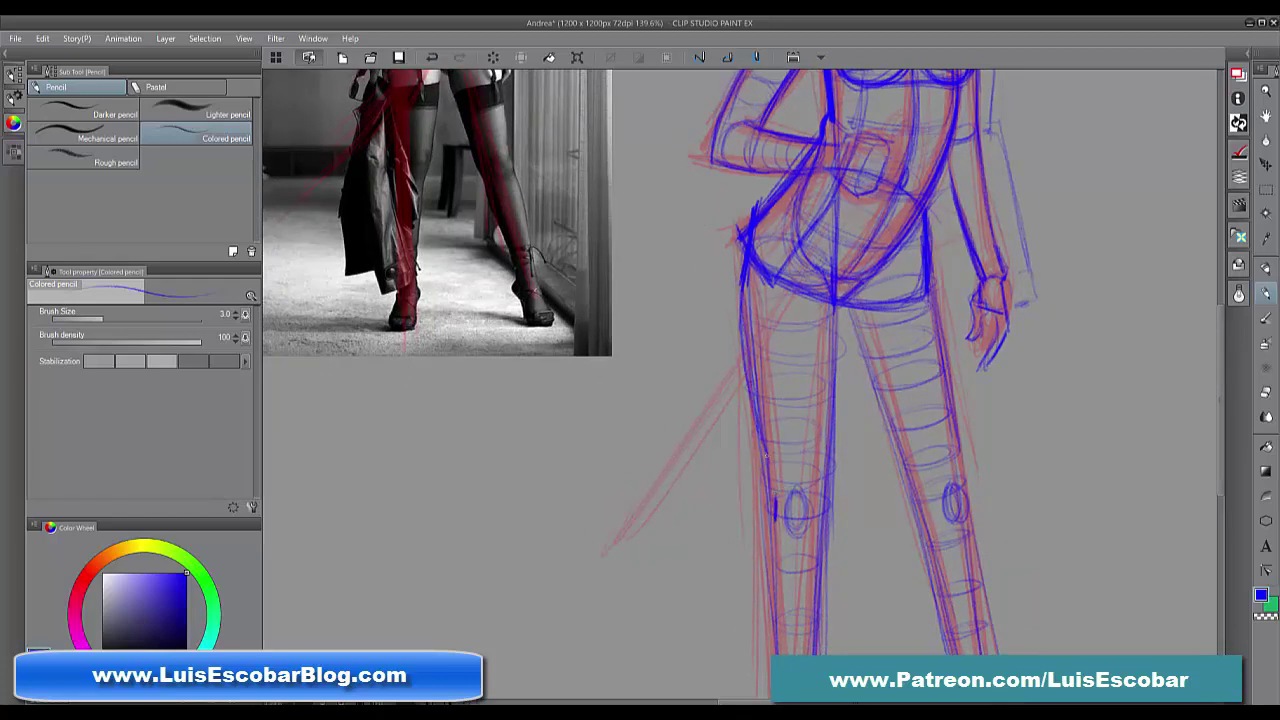
{"action": "left_click_drag", "start_coordinate": [747, 383], "coordinate": [778, 500]}
{"action": "left_click_drag", "start_coordinate": [753, 419], "coordinate": [775, 505]}
{"action": "left_click_drag", "start_coordinate": [741, 323], "coordinate": [755, 420]}
{"action": "left_click_drag", "start_coordinate": [738, 242], "coordinate": [747, 376]}
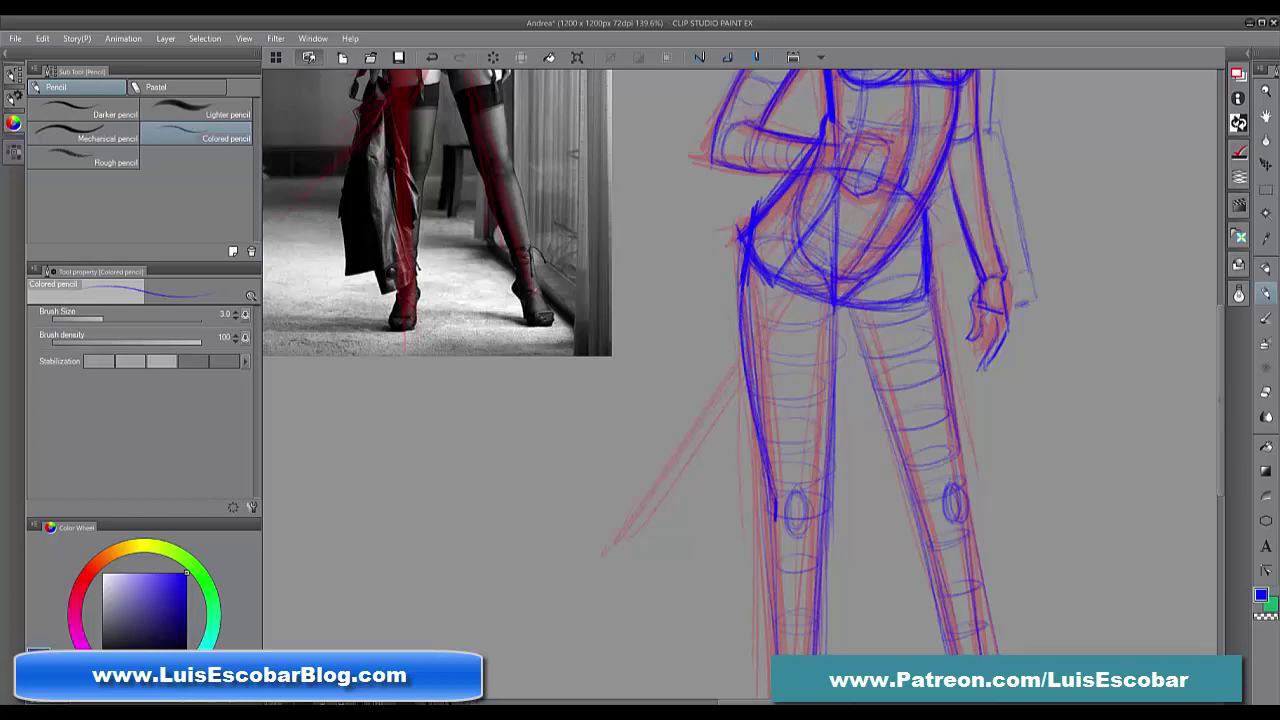
{"action": "left_click_drag", "start_coordinate": [742, 313], "coordinate": [747, 375]}
{"action": "left_click_drag", "start_coordinate": [753, 401], "coordinate": [782, 510]}
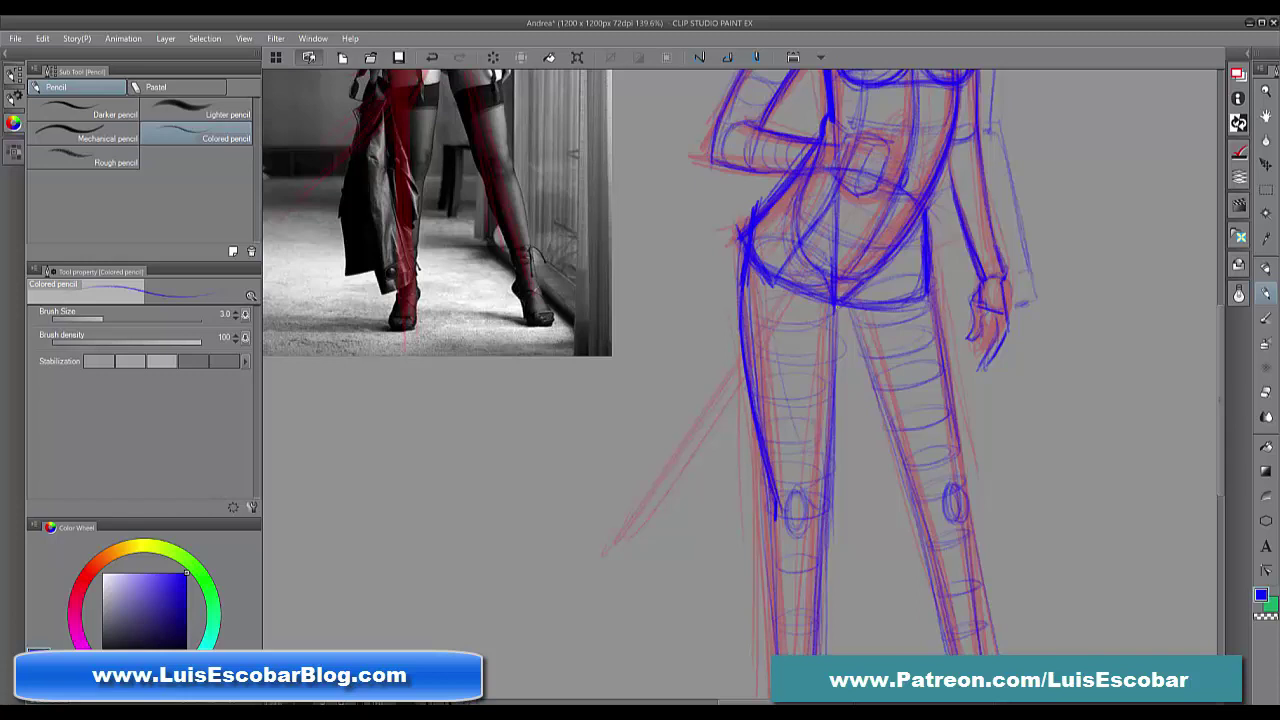
Draw the inner thigh contour on the bent-arm side, from the crotch to a slight bulge above the knee
{"action": "mouse_move", "coordinate": [847, 301]}
{"action": "left_mouse_down"}
{"action": "mouse_move", "coordinate": [823, 420]}
{"action": "mouse_move", "coordinate": [825, 514]}
{"action": "left_mouse_up"}
{"action": "left_click_drag", "start_coordinate": [822, 458], "coordinate": [818, 556]}
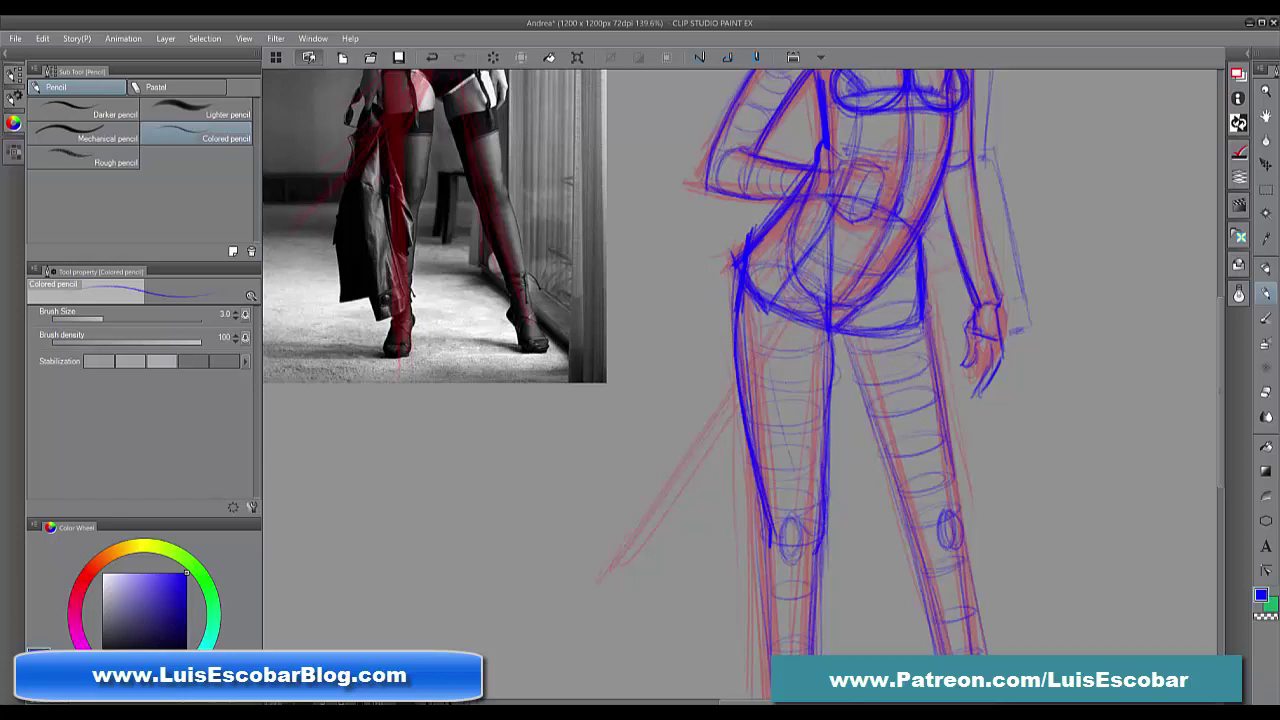
{"action": "mouse_move", "coordinate": [824, 380]}
{"action": "left_mouse_down"}
{"action": "mouse_move", "coordinate": [822, 456]}
{"action": "mouse_move", "coordinate": [822, 408]}
{"action": "left_mouse_up"}
{"action": "left_click_drag", "start_coordinate": [826, 468], "coordinate": [824, 500]}
{"action": "left_click_drag", "start_coordinate": [817, 328], "coordinate": [829, 528]}
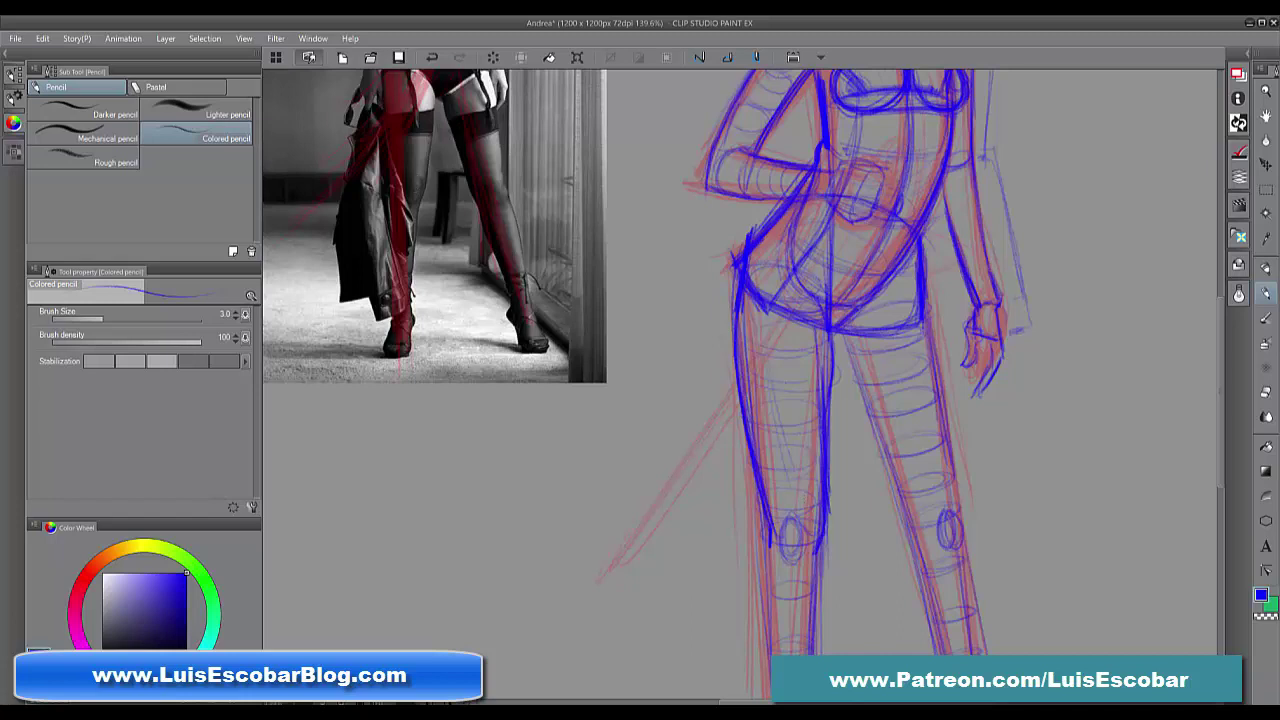
Redraw the bent-arm side's kneecap oval closer to the inner side of the knee, with small construction marks
{"action": "mouse_move", "coordinate": [796, 520]}
{"action": "left_mouse_down"}
{"action": "mouse_move", "coordinate": [804, 552]}
{"action": "mouse_move", "coordinate": [792, 550]}
{"action": "left_mouse_up"}
{"action": "key", "text": "ctrl+z"}
{"action": "key", "text": "ctrl+z"}
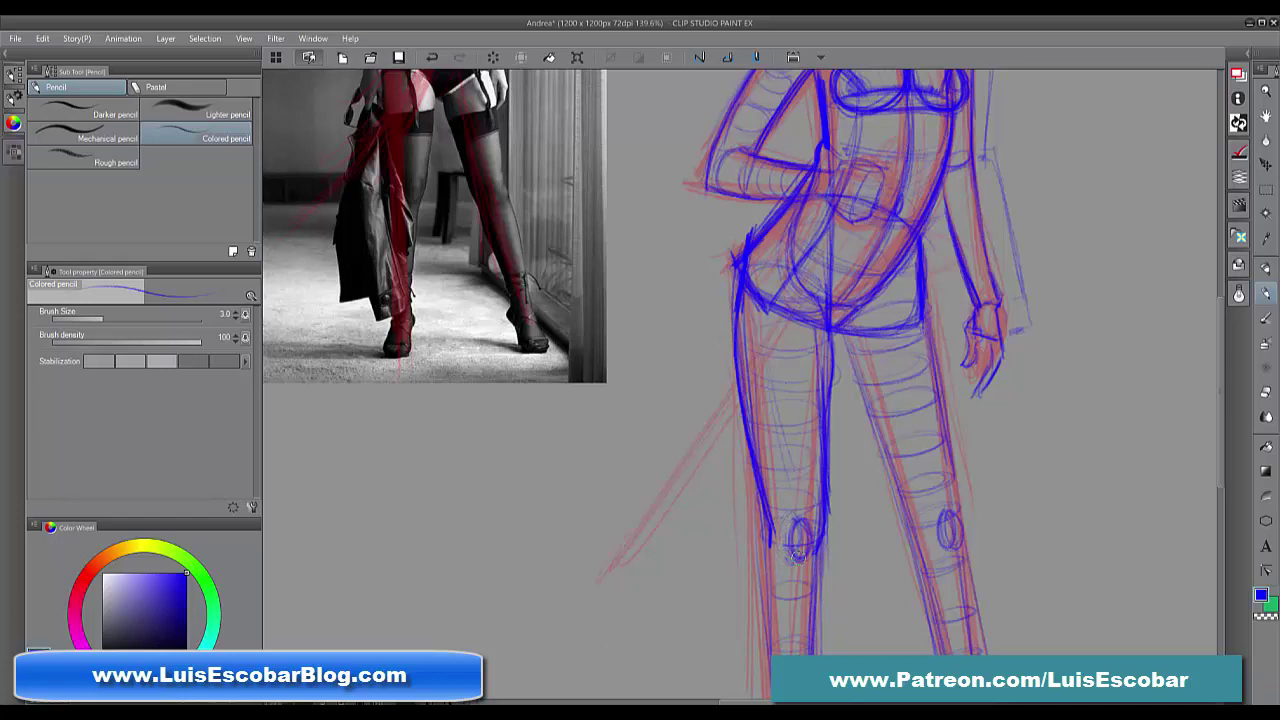
{"action": "mouse_move", "coordinate": [794, 533]}
{"action": "left_mouse_down"}
{"action": "mouse_move", "coordinate": [808, 532]}
{"action": "mouse_move", "coordinate": [791, 558]}
{"action": "mouse_move", "coordinate": [809, 563]}
{"action": "mouse_move", "coordinate": [810, 548]}
{"action": "left_mouse_up"}
Draw curved calf contours on both sides of the bent-arm side's lower leg, tapering to the ankle
{"action": "left_click_drag", "start_coordinate": [920, 493], "coordinate": [943, 352]}
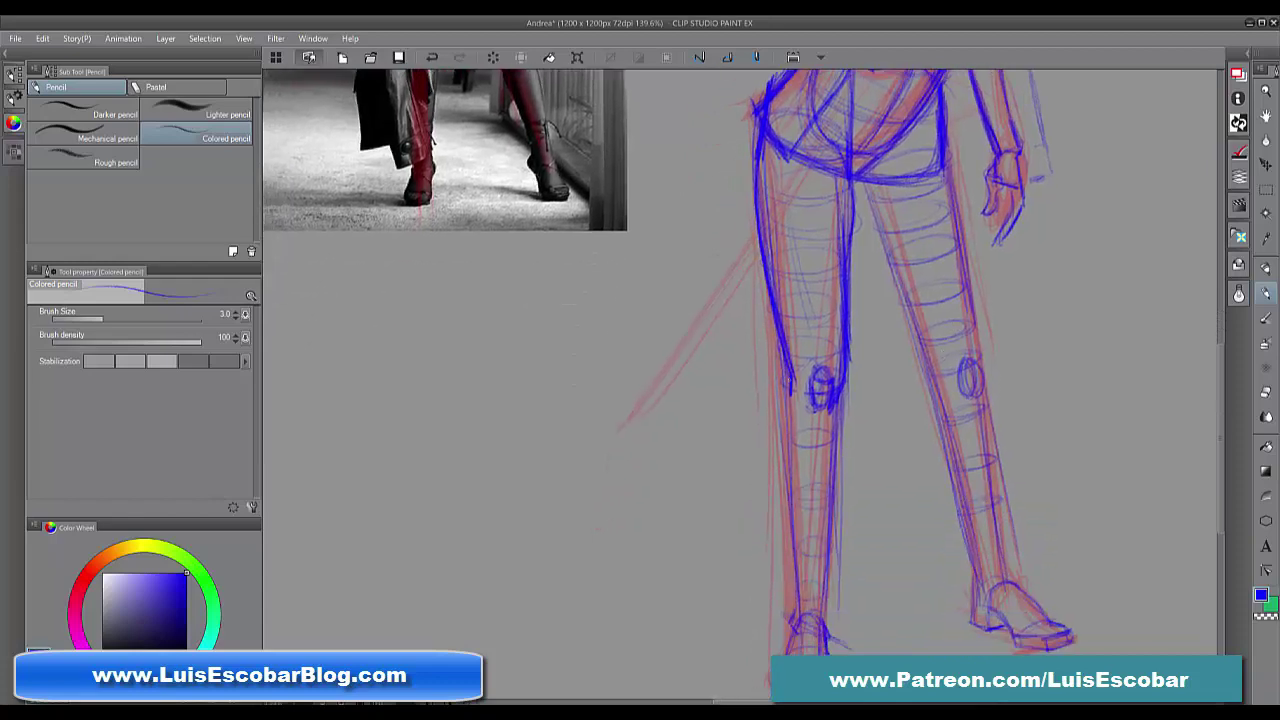
{"action": "left_click_drag", "start_coordinate": [776, 386], "coordinate": [784, 488]}
{"action": "left_click_drag", "start_coordinate": [774, 420], "coordinate": [800, 626]}
{"action": "mouse_move", "coordinate": [842, 410]}
{"action": "left_mouse_down"}
{"action": "mouse_move", "coordinate": [818, 606]}
{"action": "mouse_move", "coordinate": [822, 556]}
{"action": "left_mouse_up"}
{"action": "left_click_drag", "start_coordinate": [826, 464], "coordinate": [820, 612]}
{"action": "left_click_drag", "start_coordinate": [824, 508], "coordinate": [822, 644]}
{"action": "left_click_drag", "start_coordinate": [796, 600], "coordinate": [786, 656]}
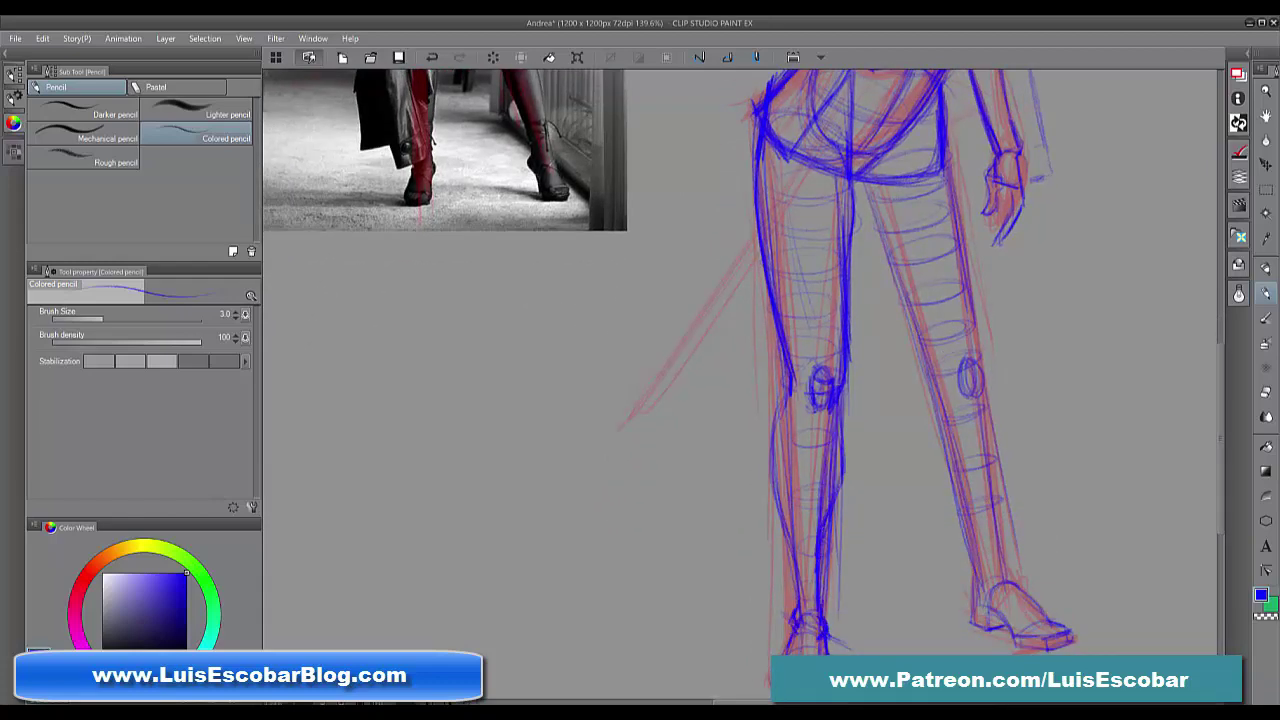
Darken the outer and inner calf contours on the bent-arm side's lower leg
{"action": "left_click_drag", "start_coordinate": [786, 390], "coordinate": [778, 542]}
{"action": "left_click_drag", "start_coordinate": [774, 474], "coordinate": [798, 616]}
{"action": "left_click_drag", "start_coordinate": [826, 520], "coordinate": [820, 606]}
{"action": "left_click_drag", "start_coordinate": [834, 410], "coordinate": [818, 546]}
Draw the straight-arm side's inner thigh contour, curving from the crotch down to the knee
{"action": "mouse_move", "coordinate": [840, 340]}
{"action": "left_mouse_down"}
{"action": "mouse_move", "coordinate": [840, 414]}
{"action": "mouse_move", "coordinate": [854, 398]}
{"action": "mouse_move", "coordinate": [856, 446]}
{"action": "mouse_move", "coordinate": [837, 594]}
{"action": "left_mouse_up"}
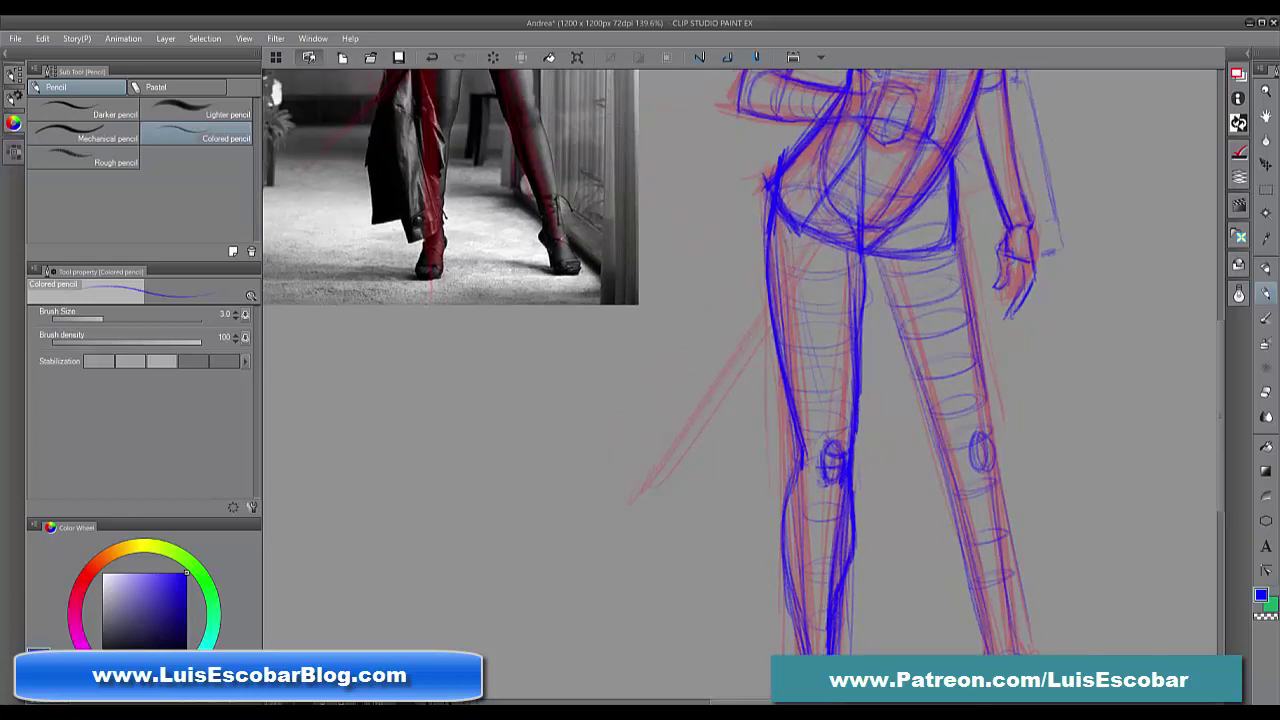
{"action": "mouse_move", "coordinate": [868, 296]}
{"action": "left_mouse_down"}
{"action": "mouse_move", "coordinate": [825, 376]}
{"action": "mouse_move", "coordinate": [834, 388]}
{"action": "left_mouse_up"}
{"action": "left_click_drag", "start_coordinate": [846, 330], "coordinate": [822, 404]}
{"action": "mouse_move", "coordinate": [836, 360]}
{"action": "left_mouse_down"}
{"action": "mouse_move", "coordinate": [824, 394]}
{"action": "mouse_move", "coordinate": [826, 382]}
{"action": "left_mouse_up"}
{"action": "left_click_drag", "start_coordinate": [848, 376], "coordinate": [834, 394]}
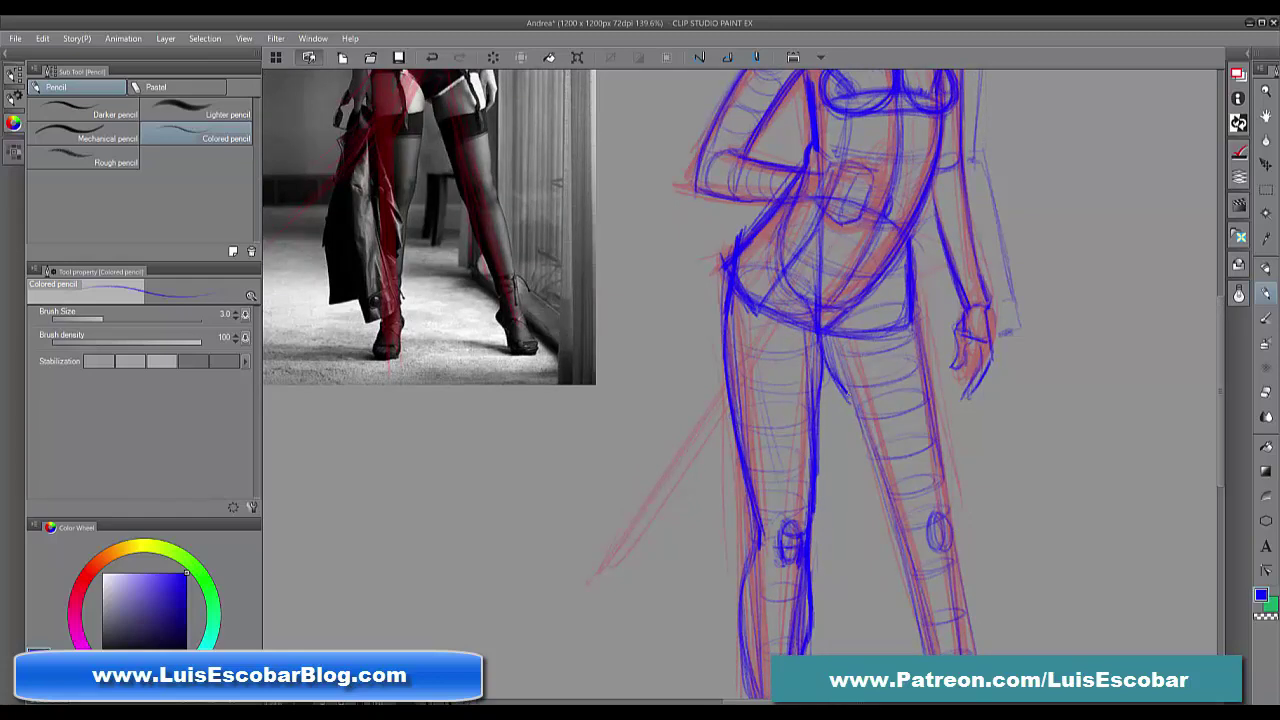
{"action": "left_click_drag", "start_coordinate": [842, 350], "coordinate": [826, 374]}
{"action": "mouse_move", "coordinate": [852, 356]}
{"action": "left_mouse_down"}
{"action": "mouse_move", "coordinate": [828, 388]}
{"action": "mouse_move", "coordinate": [868, 448]}
{"action": "left_mouse_up"}
{"action": "left_click_drag", "start_coordinate": [842, 378], "coordinate": [872, 454]}
{"action": "left_click_drag", "start_coordinate": [850, 374], "coordinate": [884, 484]}
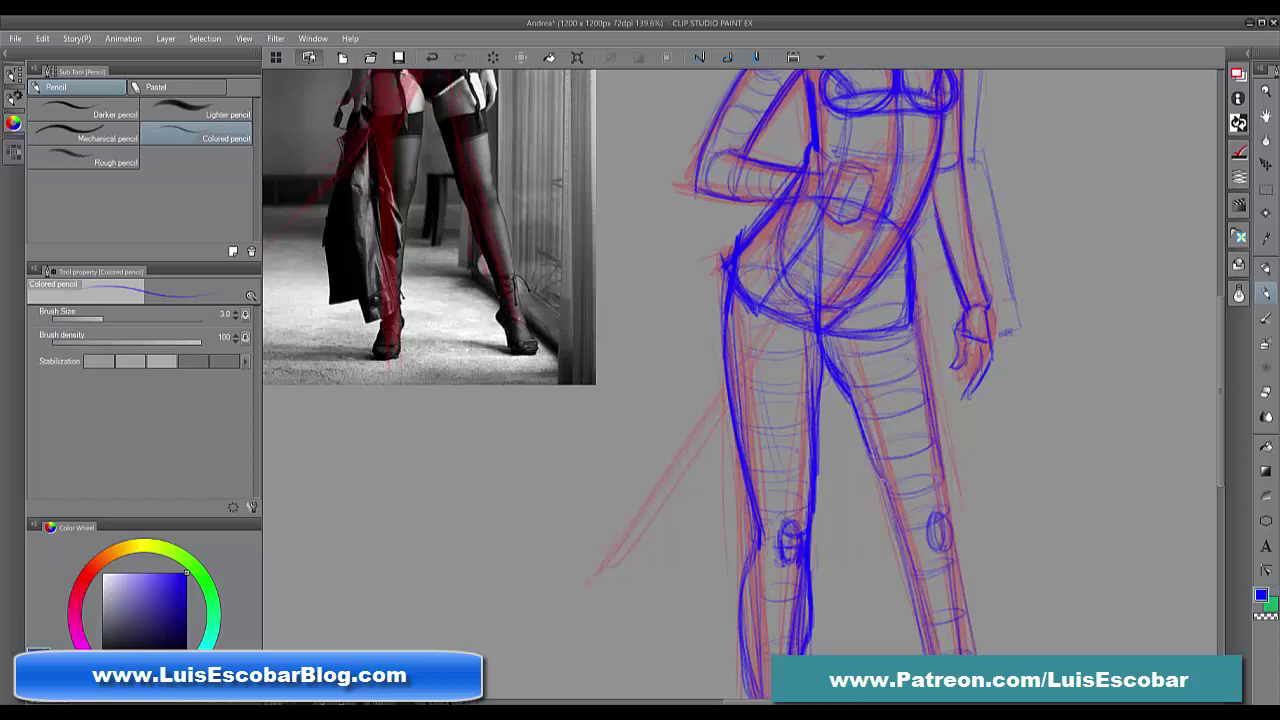
{"action": "left_click_drag", "start_coordinate": [862, 436], "coordinate": [906, 538]}
Refine the kneecap and knee edges on the straight-arm side's leg
{"action": "left_click_drag", "start_coordinate": [914, 456], "coordinate": [927, 522]}
{"action": "left_click_drag", "start_coordinate": [944, 468], "coordinate": [952, 496]}
{"action": "mouse_move", "coordinate": [940, 454]}
{"action": "left_mouse_down"}
{"action": "mouse_move", "coordinate": [954, 542]}
{"action": "mouse_move", "coordinate": [953, 524]}
{"action": "mouse_move", "coordinate": [934, 548]}
{"action": "mouse_move", "coordinate": [951, 546]}
{"action": "left_mouse_up"}
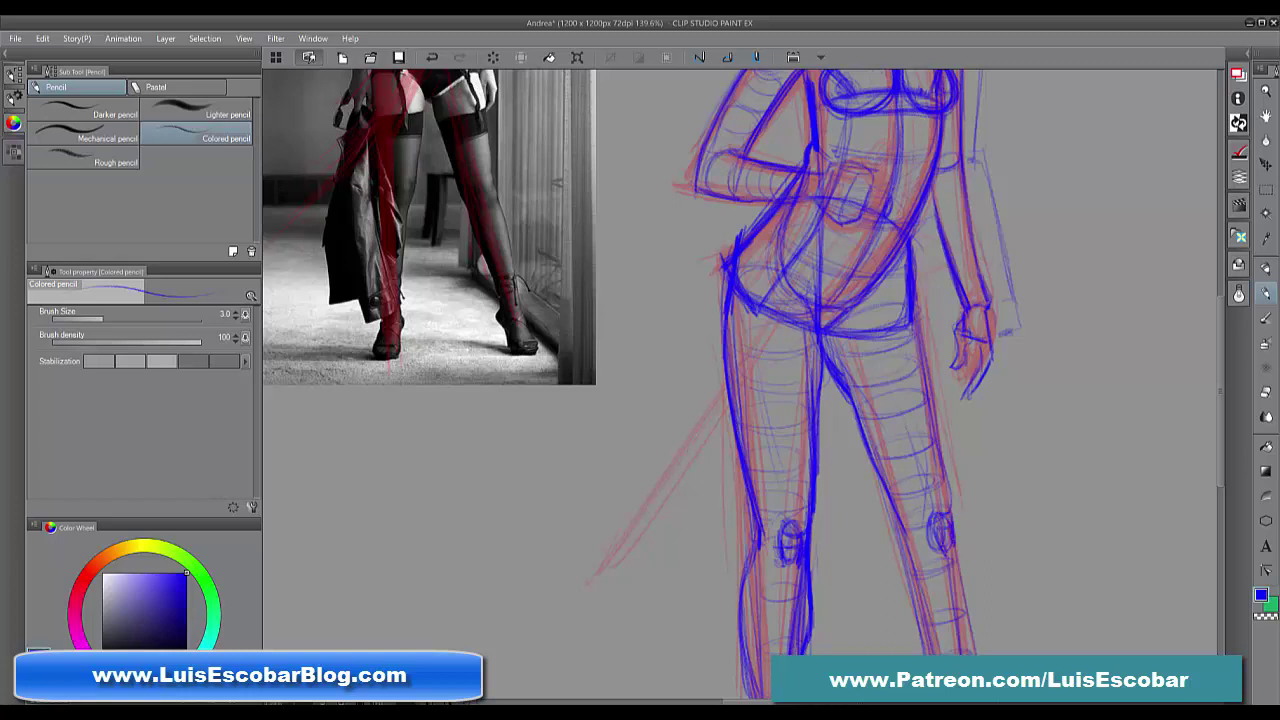
Draw the straight-arm side's outer thigh contour from hip to knee and reinforce the inner thigh below the crotch
{"action": "left_click_drag", "start_coordinate": [916, 318], "coordinate": [945, 466]}
{"action": "left_click_drag", "start_coordinate": [930, 362], "coordinate": [948, 516]}
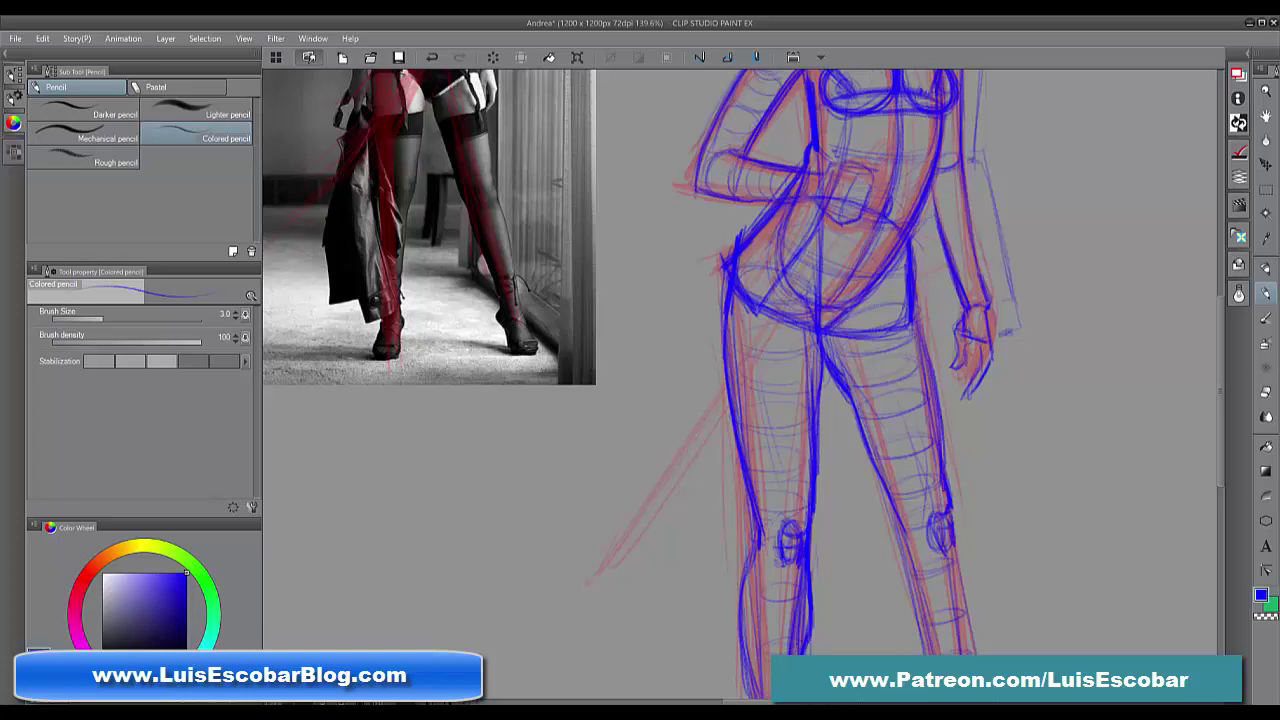
{"action": "left_click_drag", "start_coordinate": [916, 322], "coordinate": [926, 358]}
{"action": "left_click_drag", "start_coordinate": [846, 378], "coordinate": [866, 398]}
{"action": "left_click_drag", "start_coordinate": [828, 352], "coordinate": [882, 424]}
Sketch the bulging inner calf contour on the straight-arm side's leg, starting below the knee
{"action": "mouse_move", "coordinate": [986, 494]}
{"action": "left_mouse_down"}
{"action": "mouse_move", "coordinate": [951, 334]}
{"action": "mouse_move", "coordinate": [882, 382]}
{"action": "mouse_move", "coordinate": [888, 464]}
{"action": "left_mouse_up"}
{"action": "left_click_drag", "start_coordinate": [880, 390], "coordinate": [900, 490]}
{"action": "mouse_move", "coordinate": [872, 397]}
{"action": "left_mouse_down"}
{"action": "mouse_move", "coordinate": [867, 420]}
{"action": "mouse_move", "coordinate": [904, 508]}
{"action": "left_mouse_up"}
{"action": "mouse_move", "coordinate": [872, 400]}
{"action": "left_mouse_down"}
{"action": "mouse_move", "coordinate": [875, 472]}
{"action": "mouse_move", "coordinate": [906, 512]}
{"action": "left_mouse_up"}
{"action": "mouse_move", "coordinate": [868, 434]}
{"action": "left_mouse_down"}
{"action": "mouse_move", "coordinate": [906, 514]}
{"action": "mouse_move", "coordinate": [895, 440]}
{"action": "mouse_move", "coordinate": [936, 590]}
{"action": "left_mouse_up"}
{"action": "mouse_move", "coordinate": [880, 386]}
{"action": "left_mouse_down"}
{"action": "mouse_move", "coordinate": [880, 468]}
{"action": "mouse_move", "coordinate": [902, 514]}
{"action": "left_mouse_up"}
Darken the straight-arm side's inner calf contour and extend it down through the ankle to the heel
{"action": "left_click_drag", "start_coordinate": [972, 390], "coordinate": [967, 447]}
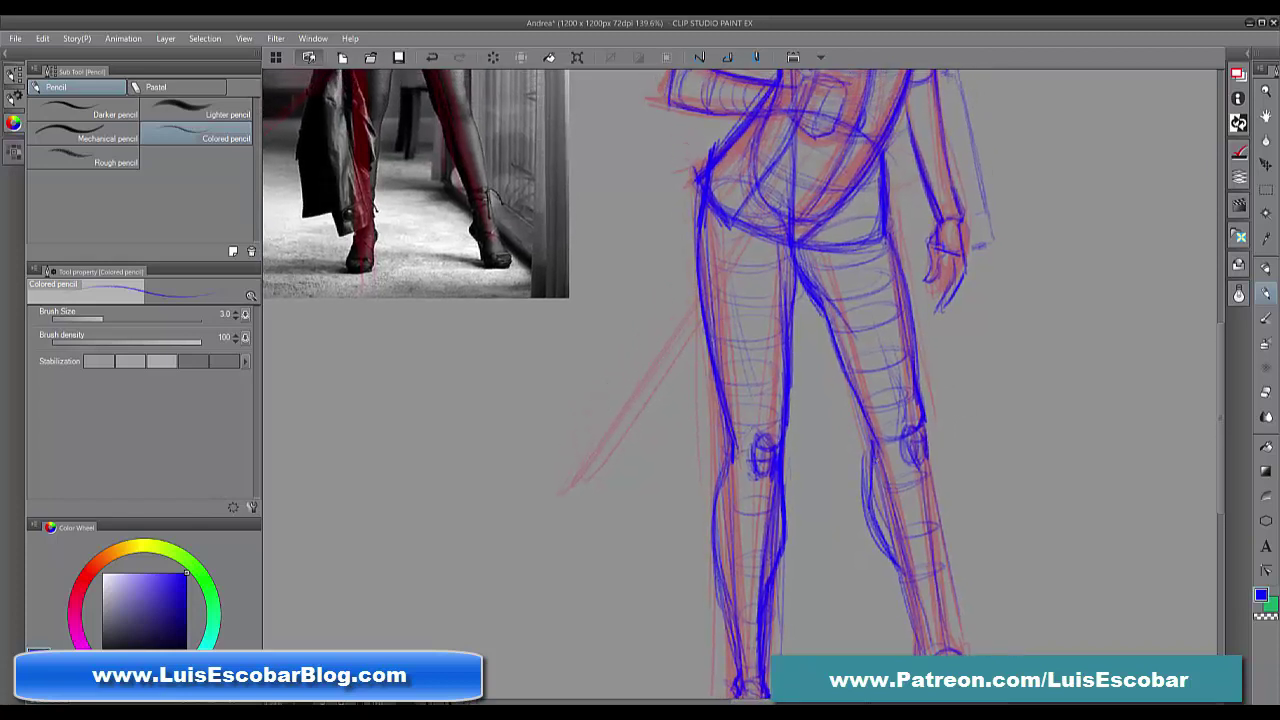
{"action": "left_click_drag", "start_coordinate": [870, 470], "coordinate": [888, 542]}
{"action": "left_click_drag", "start_coordinate": [872, 496], "coordinate": [874, 514]}
{"action": "left_click_drag", "start_coordinate": [886, 540], "coordinate": [920, 650]}
{"action": "scroll", "coordinate": [1000, 500], "scroll_direction": "down", "scroll_amount": 3}
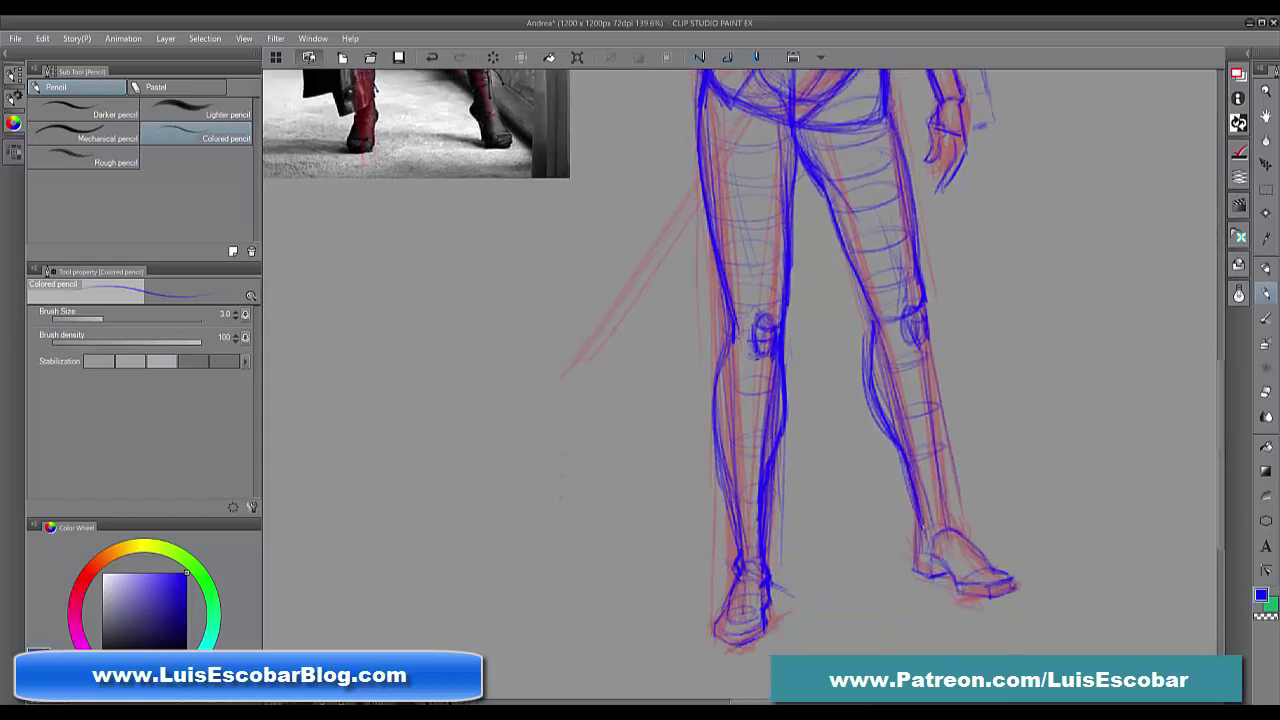
{"action": "mouse_move", "coordinate": [922, 527]}
{"action": "left_mouse_down"}
{"action": "mouse_move", "coordinate": [932, 546]}
{"action": "mouse_move", "coordinate": [914, 574]}
{"action": "left_mouse_up"}
Draw the outer contour of the straight-arm side's lower leg from the knee to the ankle
{"action": "left_click_drag", "start_coordinate": [922, 304], "coordinate": [950, 536]}
{"action": "left_click_drag", "start_coordinate": [932, 348], "coordinate": [939, 436]}
{"action": "left_click_drag", "start_coordinate": [929, 410], "coordinate": [937, 452]}
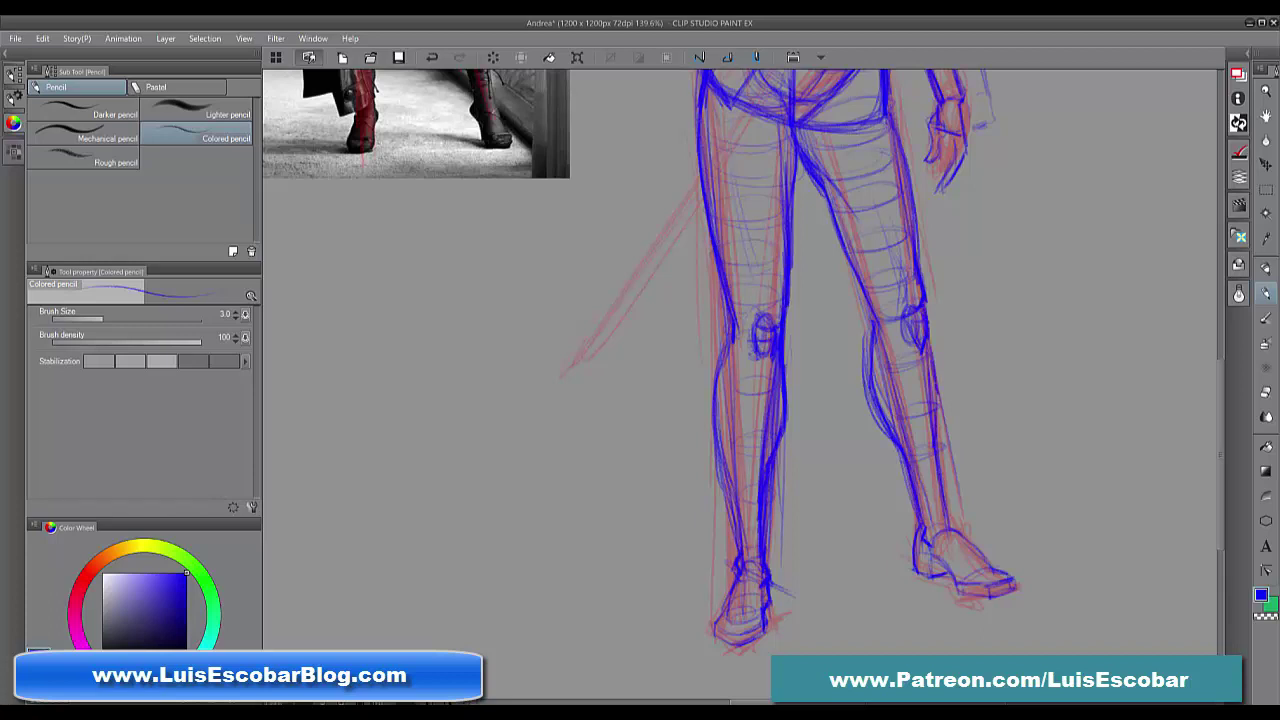
Reinforce the inner calf contour on the straight-arm side and the outer calf contour on the bent-arm side
{"action": "left_click_drag", "start_coordinate": [864, 300], "coordinate": [910, 498]}
{"action": "left_click_drag", "start_coordinate": [873, 372], "coordinate": [877, 400]}
{"action": "mouse_move", "coordinate": [726, 382]}
{"action": "left_mouse_down"}
{"action": "mouse_move", "coordinate": [717, 470]}
{"action": "mouse_move", "coordinate": [717, 408]}
{"action": "left_mouse_up"}
{"action": "left_click_drag", "start_coordinate": [717, 448], "coordinate": [732, 500]}
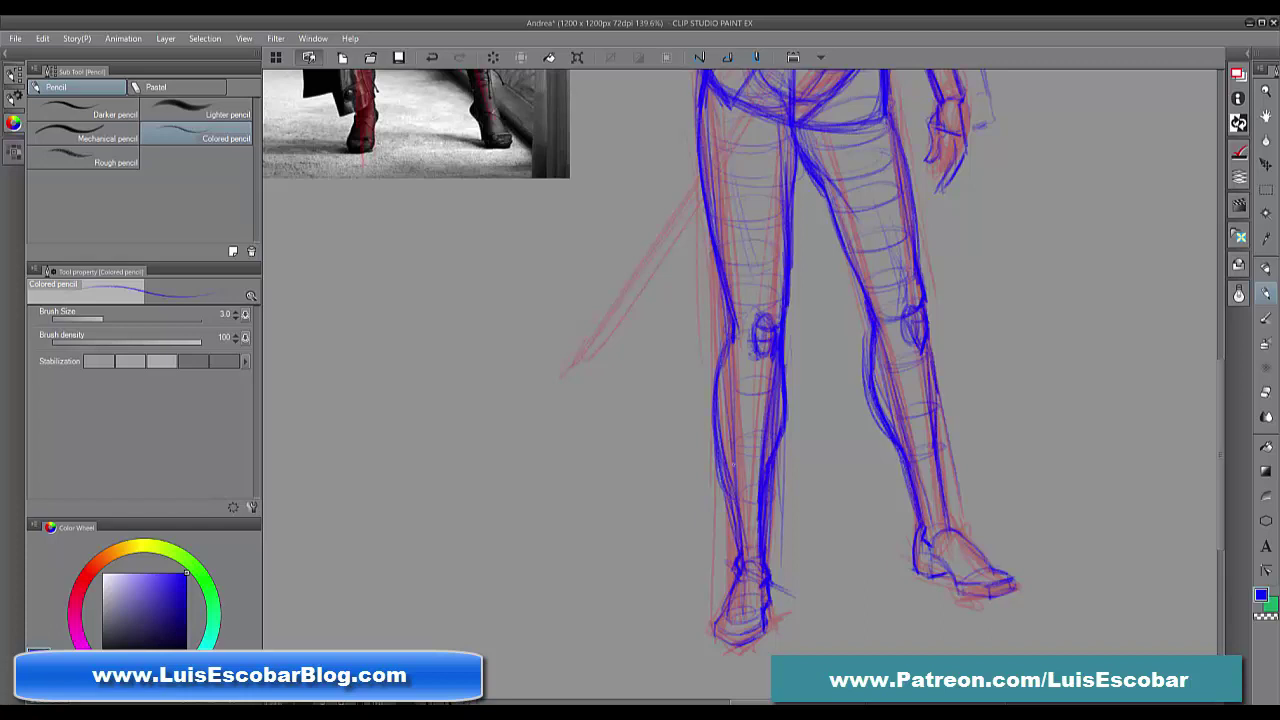
Add curved rhythm arrows beside the bent-arm side's leg, along both sides of the thigh and the outer calf
{"action": "left_click_drag", "start_coordinate": [679, 92], "coordinate": [708, 306]}
{"action": "left_click_drag", "start_coordinate": [801, 234], "coordinate": [786, 332]}
{"action": "left_click_drag", "start_coordinate": [694, 292], "coordinate": [707, 319]}
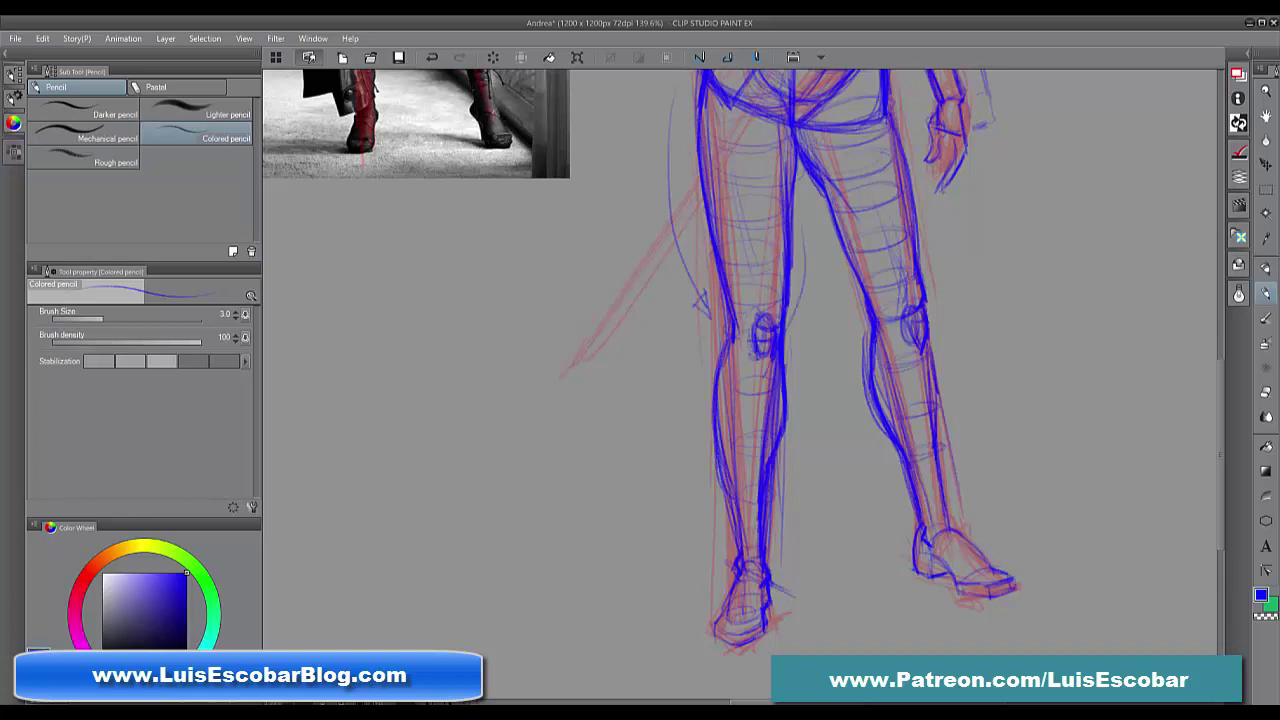
{"action": "left_click_drag", "start_coordinate": [797, 311], "coordinate": [697, 456]}
{"action": "mouse_move", "coordinate": [710, 382]}
{"action": "left_mouse_down"}
{"action": "mouse_move", "coordinate": [700, 518]}
{"action": "mouse_move", "coordinate": [711, 527]}
{"action": "left_mouse_up"}
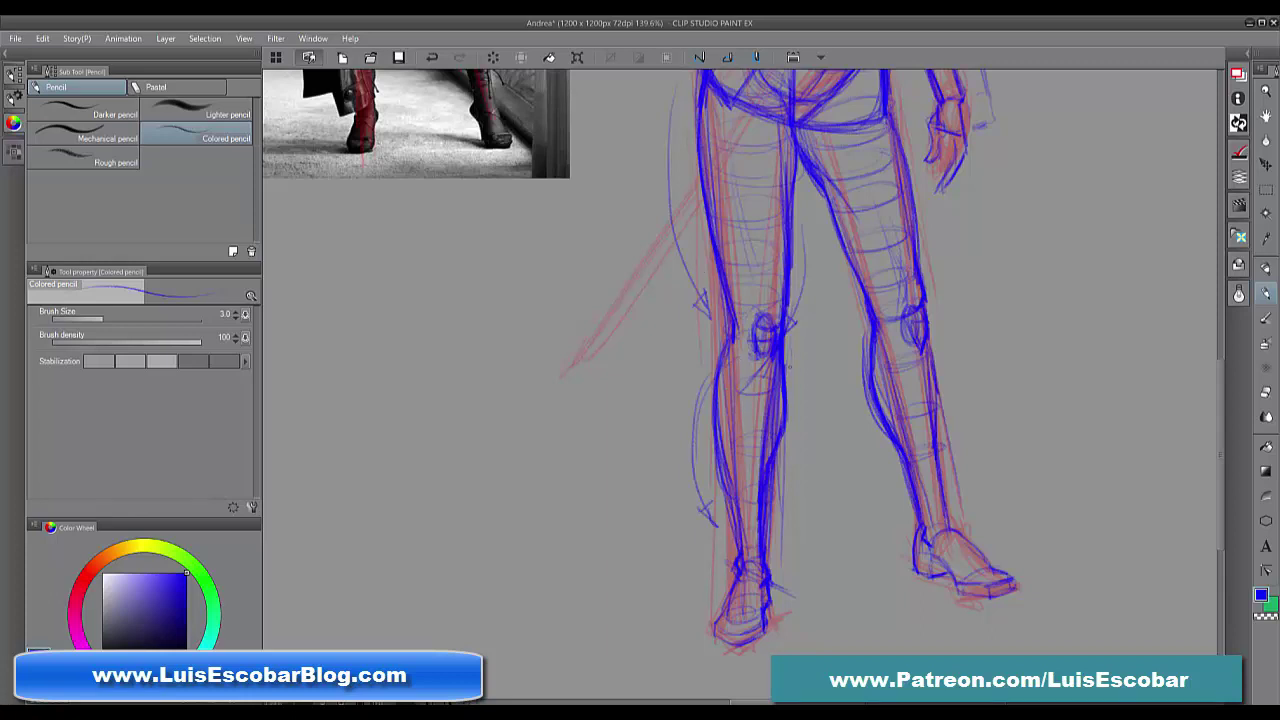
{"action": "left_click_drag", "start_coordinate": [697, 420], "coordinate": [725, 548]}
{"action": "left_click_drag", "start_coordinate": [775, 441], "coordinate": [766, 462]}
Add a rhythm curve crossing the bent-arm side's knee and continuing around the inner calf to an arrowhead near the ankle
{"action": "left_click_drag", "start_coordinate": [701, 189], "coordinate": [754, 370]}
{"action": "left_click_drag", "start_coordinate": [790, 372], "coordinate": [790, 446]}
{"action": "mouse_move", "coordinate": [788, 402]}
{"action": "left_mouse_down"}
{"action": "mouse_move", "coordinate": [786, 464]}
{"action": "mouse_move", "coordinate": [750, 495]}
{"action": "left_mouse_up"}
{"action": "left_click_drag", "start_coordinate": [789, 374], "coordinate": [785, 457]}
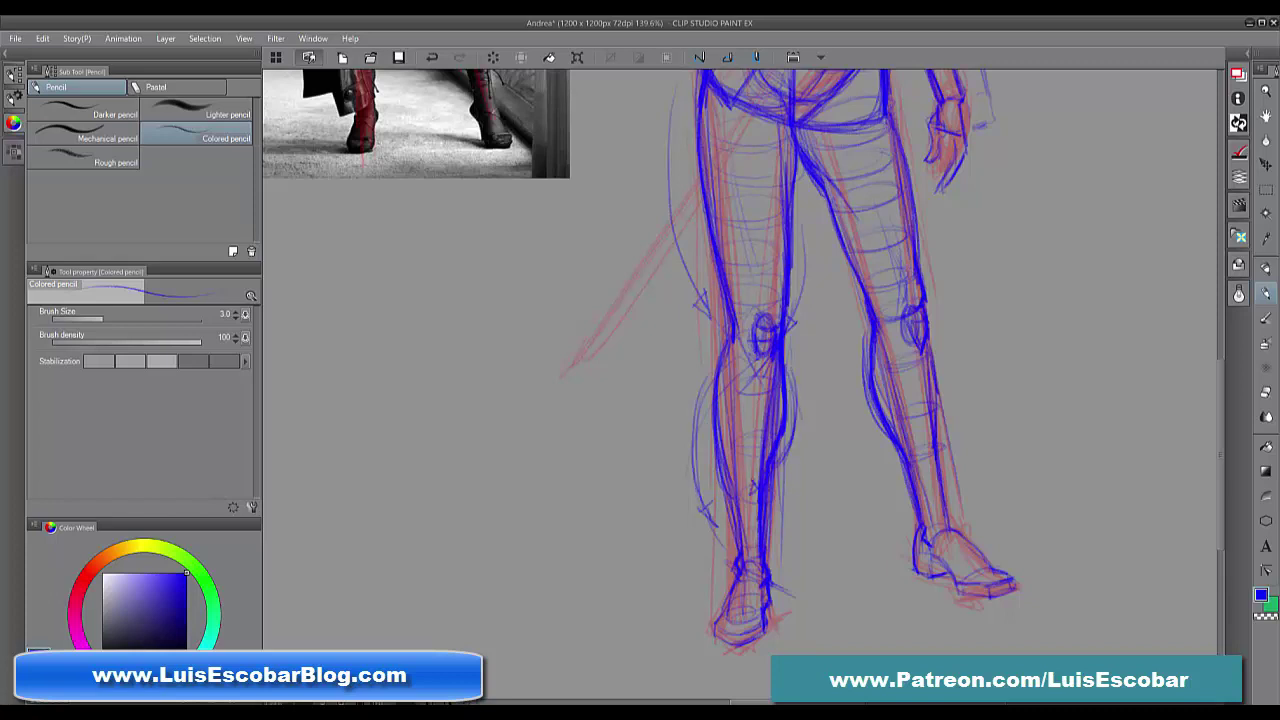
Sketch two diagrams in the empty area beside the legs: a chain of staggered alternating curves and a chain of paired opposing curves
{"action": "left_click_drag", "start_coordinate": [471, 385], "coordinate": [493, 487]}
{"action": "left_click_drag", "start_coordinate": [500, 440], "coordinate": [549, 675]}
{"action": "left_click_drag", "start_coordinate": [552, 643], "coordinate": [562, 690]}
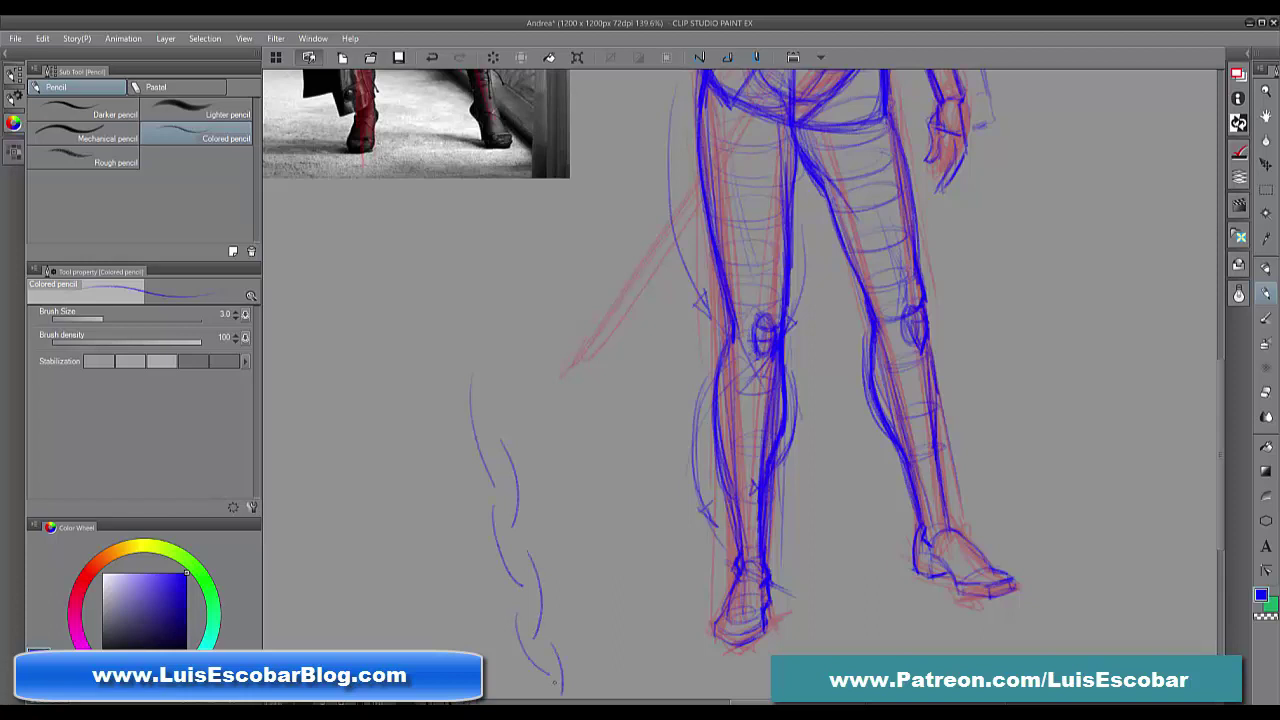
{"action": "mouse_move", "coordinate": [513, 288]}
{"action": "left_mouse_down"}
{"action": "mouse_move", "coordinate": [521, 360]}
{"action": "mouse_move", "coordinate": [550, 352]}
{"action": "mouse_move", "coordinate": [534, 412]}
{"action": "left_mouse_up"}
{"action": "mouse_move", "coordinate": [549, 364]}
{"action": "left_mouse_down"}
{"action": "mouse_move", "coordinate": [552, 466]}
{"action": "mouse_move", "coordinate": [570, 464]}
{"action": "left_mouse_up"}
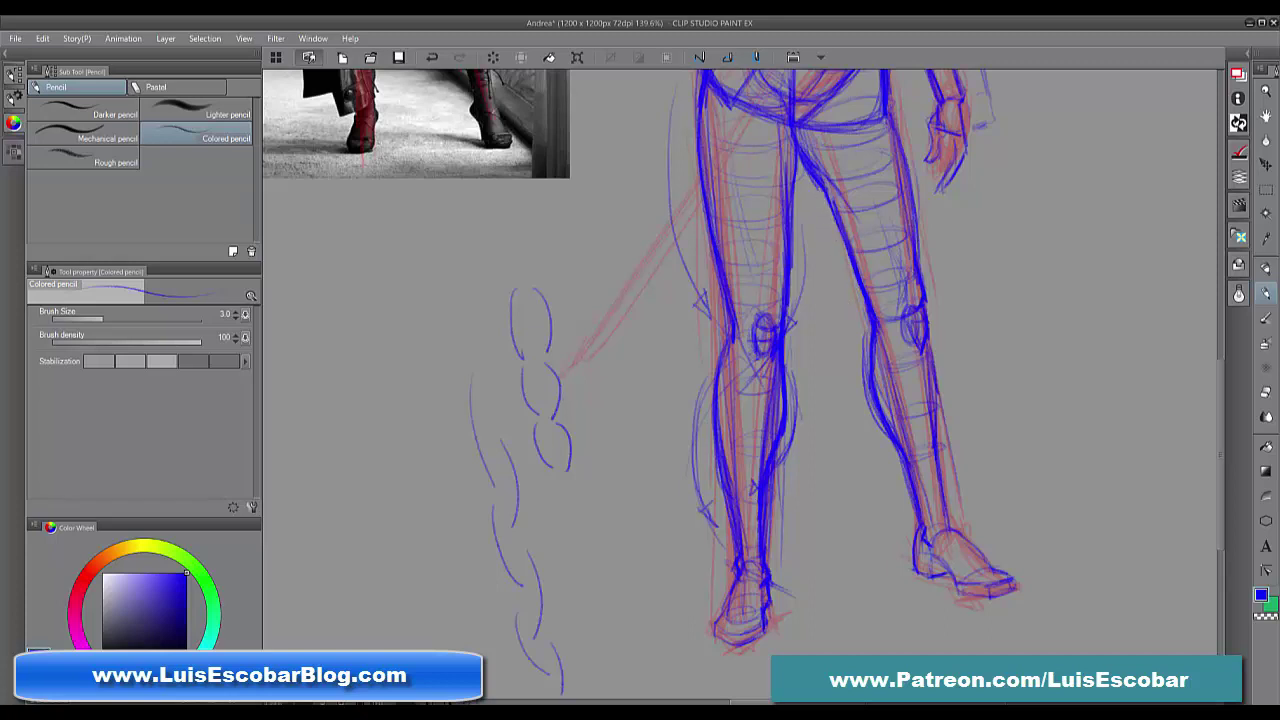
Add rhythm curves along the straight-arm side's leg, flowing from the inner thigh across the knee, around the calf and into the foot
{"action": "left_click_drag", "start_coordinate": [805, 165], "coordinate": [890, 266]}
{"action": "left_click_drag", "start_coordinate": [860, 310], "coordinate": [895, 480]}
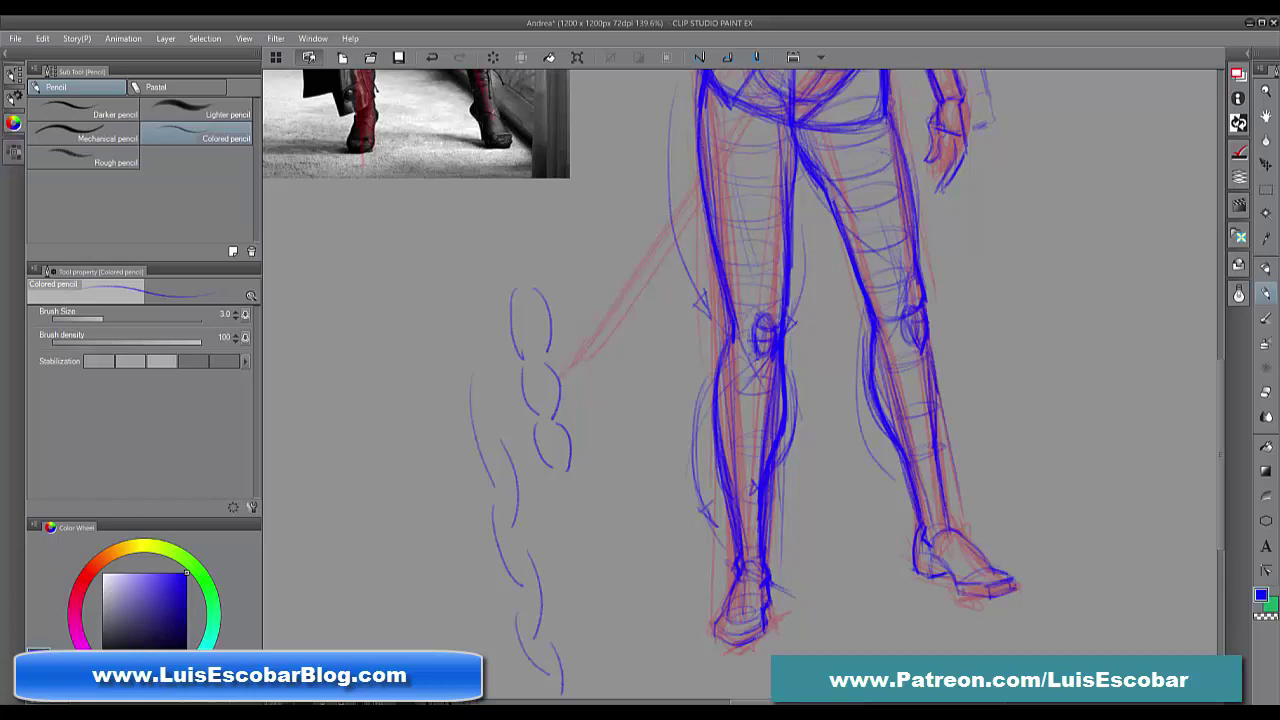
{"action": "left_click_drag", "start_coordinate": [932, 332], "coordinate": [940, 385]}
{"action": "mouse_move", "coordinate": [862, 404]}
{"action": "left_mouse_down"}
{"action": "mouse_move", "coordinate": [904, 490]}
{"action": "mouse_move", "coordinate": [1001, 568]}
{"action": "left_mouse_up"}
{"action": "mouse_move", "coordinate": [968, 520]}
{"action": "left_mouse_down"}
{"action": "mouse_move", "coordinate": [1005, 575]}
{"action": "mouse_move", "coordinate": [995, 556]}
{"action": "left_mouse_up"}
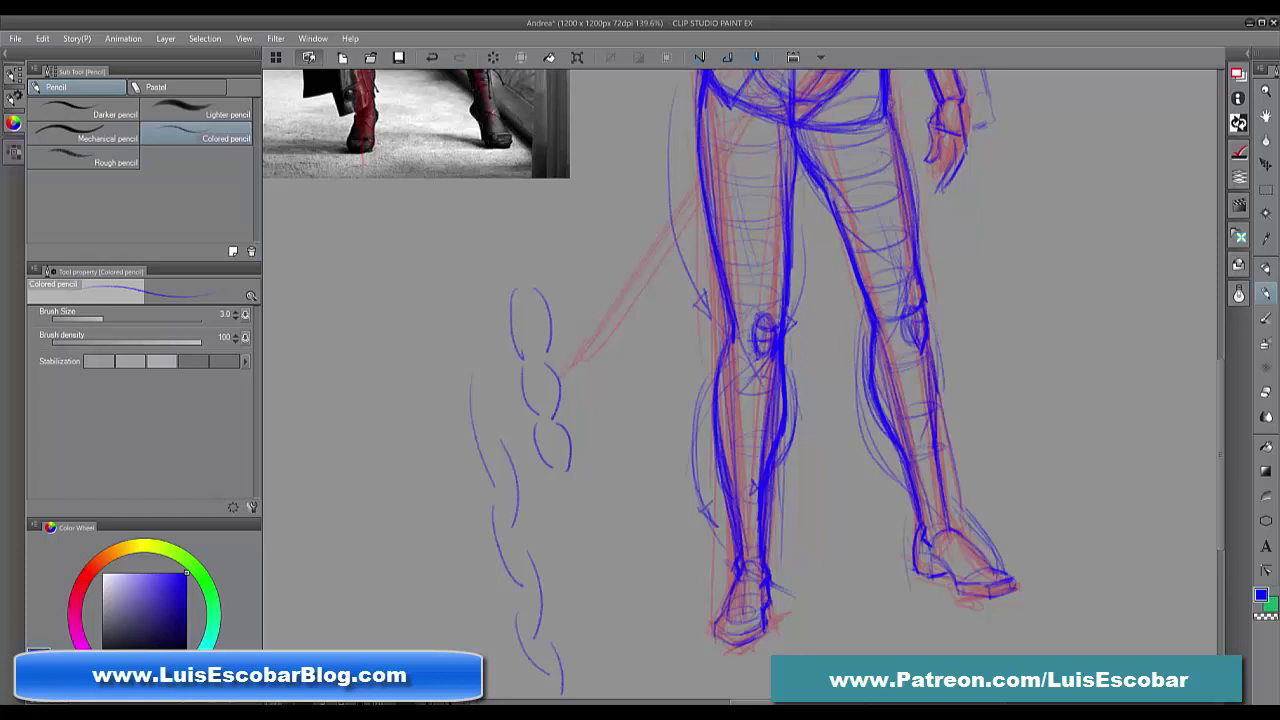
Refine the wrist, fingers and outer hand contour of the straight arm with short pencil strokes
{"action": "left_click_drag", "start_coordinate": [840, 226], "coordinate": [866, 294]}
{"action": "left_click_drag", "start_coordinate": [957, 132], "coordinate": [942, 196]}
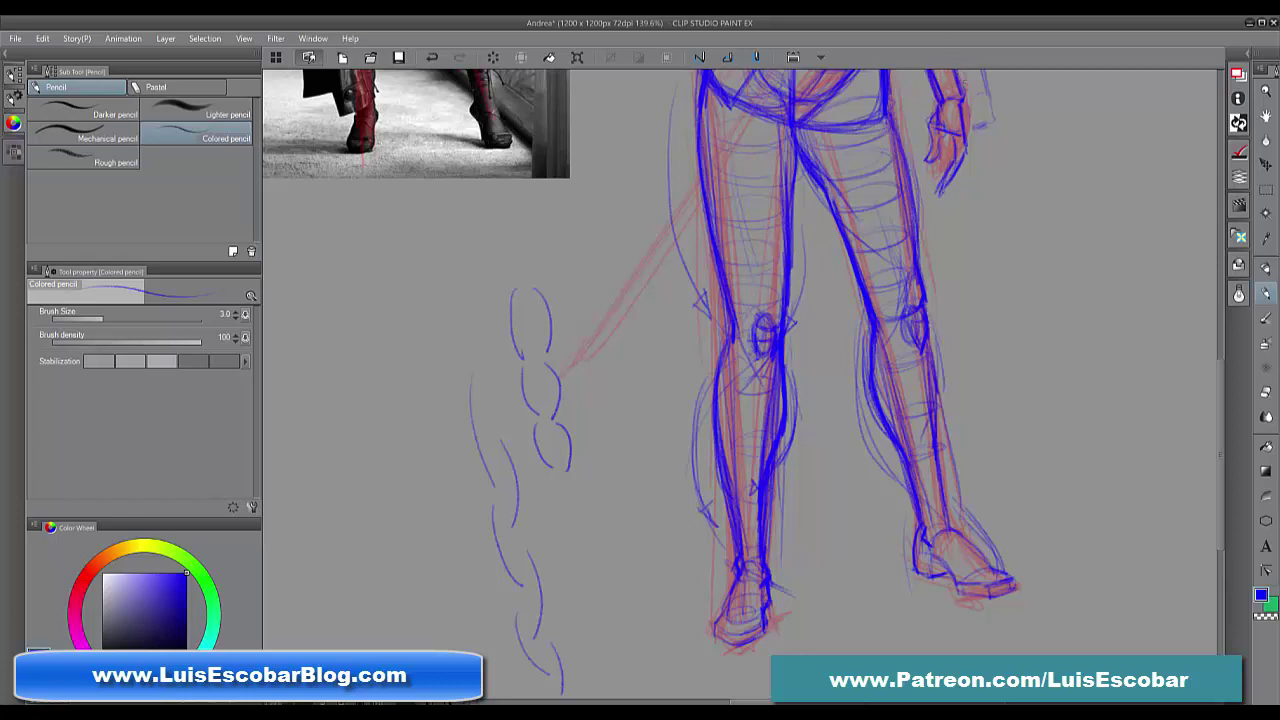
{"action": "left_click_drag", "start_coordinate": [956, 82], "coordinate": [962, 99]}
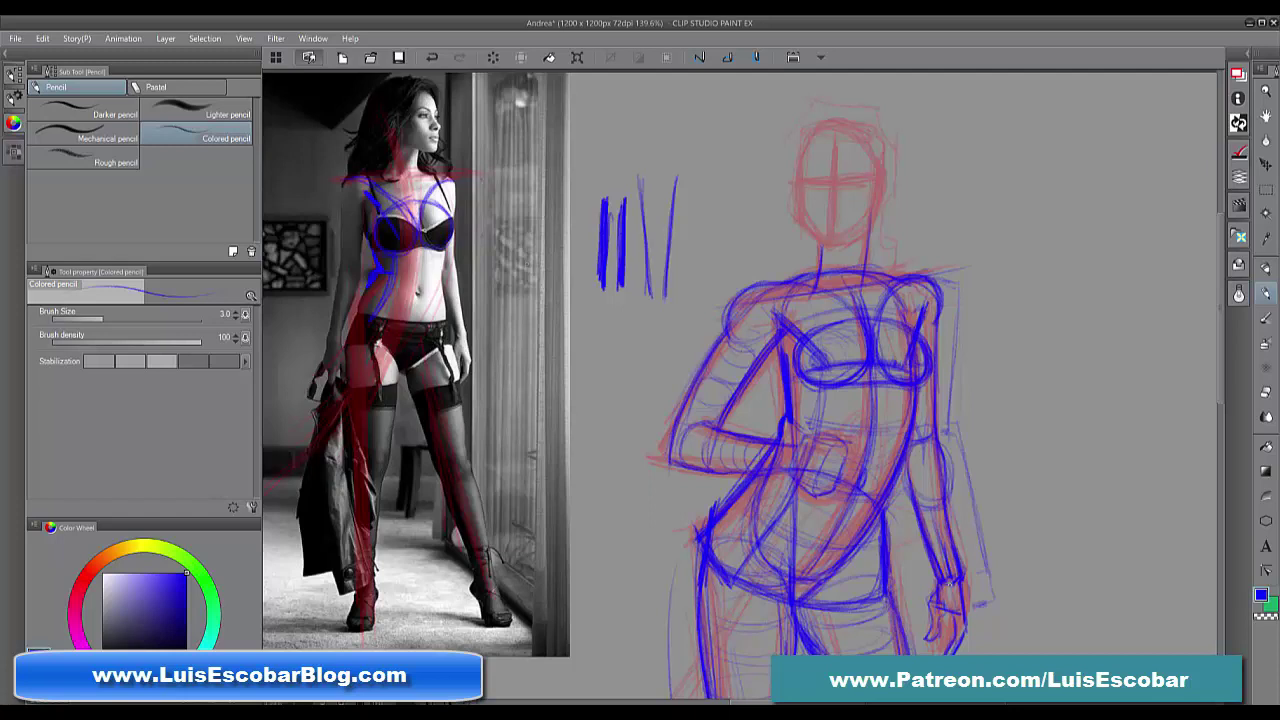
{"action": "mouse_move", "coordinate": [950, 583]}
{"action": "left_mouse_down"}
{"action": "mouse_move", "coordinate": [971, 624]}
{"action": "mouse_move", "coordinate": [951, 654]}
{"action": "left_mouse_up"}
{"action": "left_click_drag", "start_coordinate": [810, 451], "coordinate": [823, 457]}
Add converging muscle lines down the neck to the collar and reinforce the bent arm's elbow contour
{"action": "left_click_drag", "start_coordinate": [822, 245], "coordinate": [845, 291]}
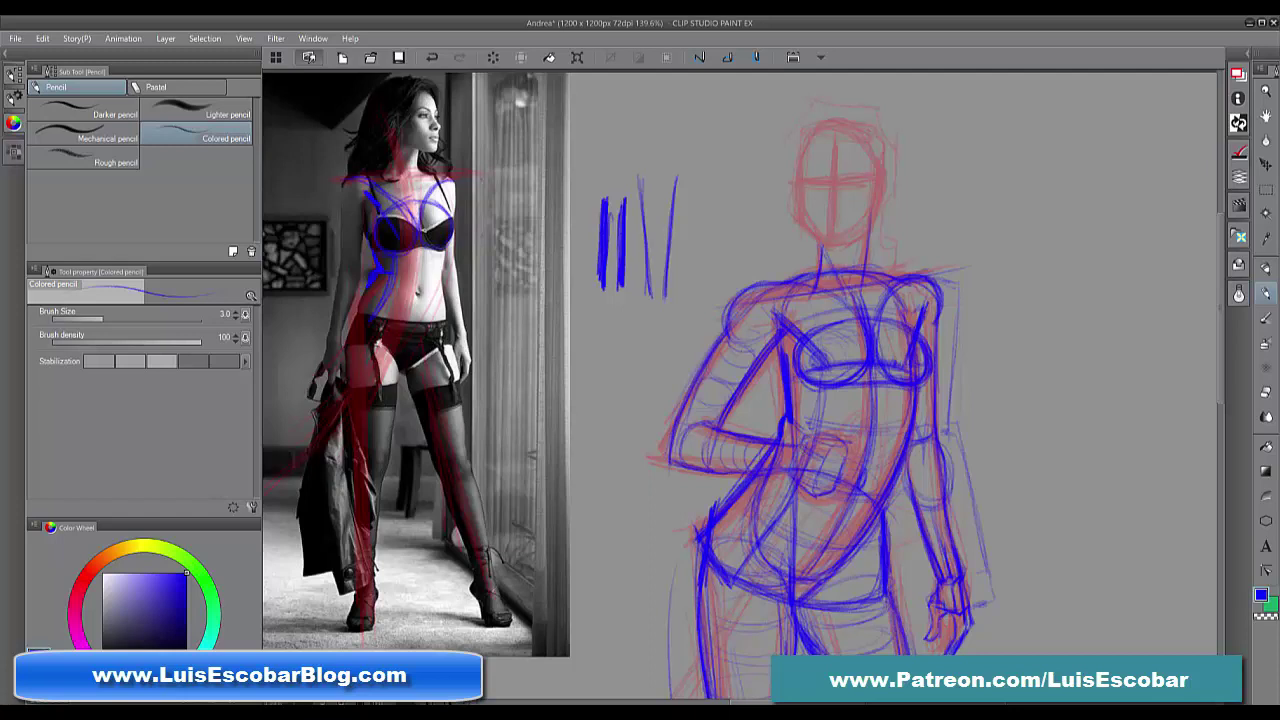
{"action": "left_click_drag", "start_coordinate": [854, 228], "coordinate": [858, 266]}
{"action": "mouse_move", "coordinate": [825, 249]}
{"action": "left_mouse_down"}
{"action": "mouse_move", "coordinate": [839, 299]}
{"action": "mouse_move", "coordinate": [837, 271]}
{"action": "left_mouse_up"}
{"action": "mouse_move", "coordinate": [676, 436]}
{"action": "left_mouse_down"}
{"action": "mouse_move", "coordinate": [686, 454]}
{"action": "mouse_move", "coordinate": [743, 443]}
{"action": "mouse_move", "coordinate": [669, 466]}
{"action": "left_mouse_up"}
{"action": "left_click_drag", "start_coordinate": [669, 464], "coordinate": [688, 467]}
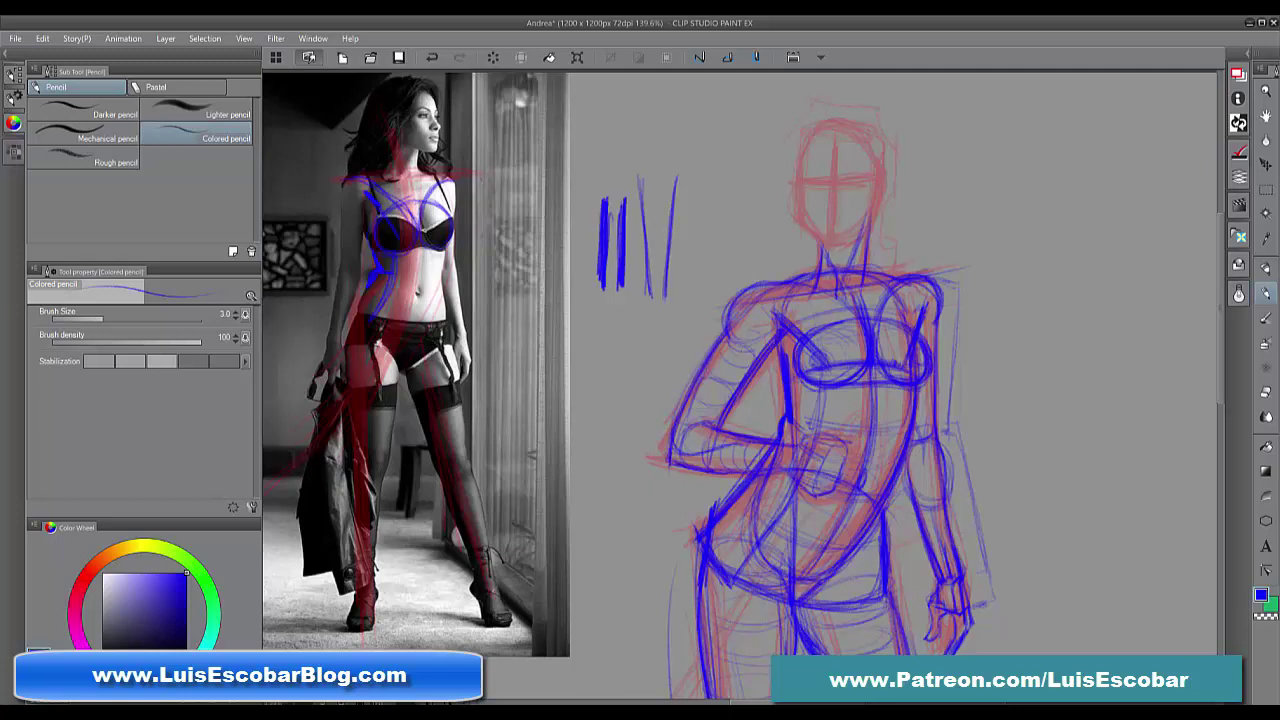
{"action": "left_click_drag", "start_coordinate": [719, 416], "coordinate": [713, 429]}
Sketch a small study of loose tapering limb curves in the empty area beside the head
{"action": "left_click_drag", "start_coordinate": [1030, 104], "coordinate": [1064, 218]}
{"action": "left_click_drag", "start_coordinate": [1064, 122], "coordinate": [1076, 232]}
{"action": "left_click_drag", "start_coordinate": [1022, 134], "coordinate": [1060, 290]}
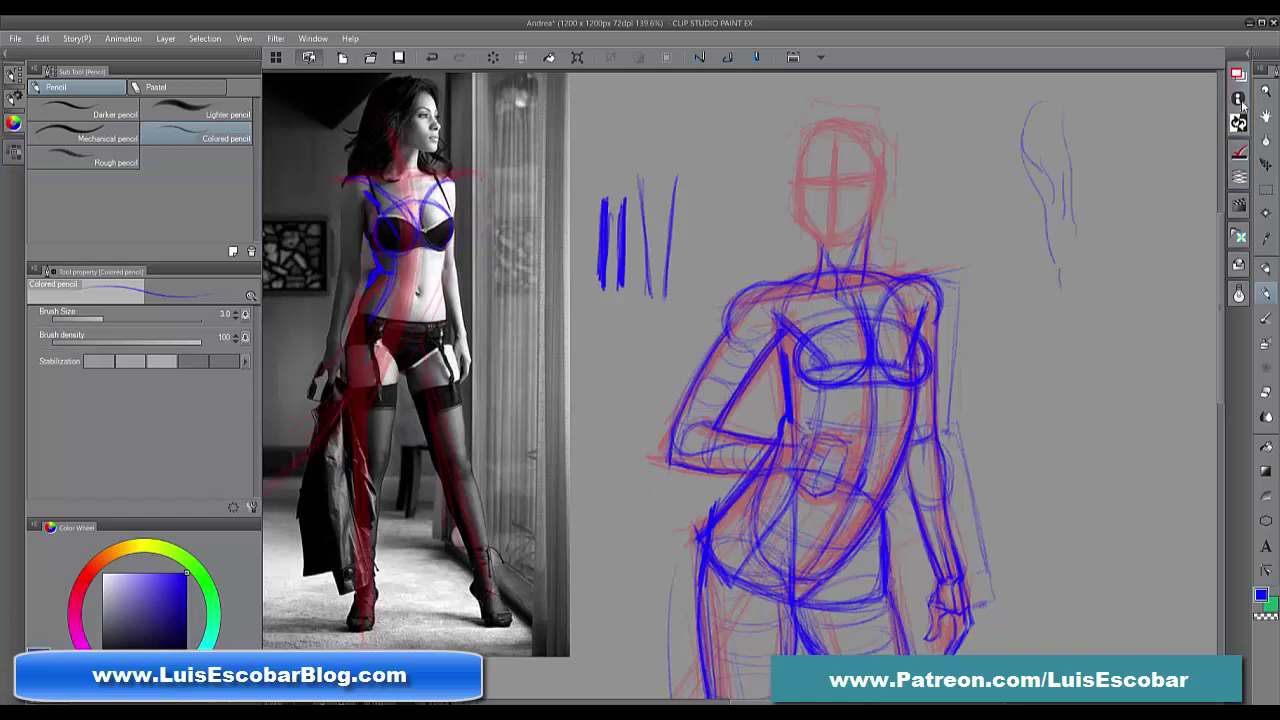
Show the original stuff layer group and hide Layer 7 and Layer 6 to examine the original figure
{"action": "left_click", "coordinate": [1247, 58]}
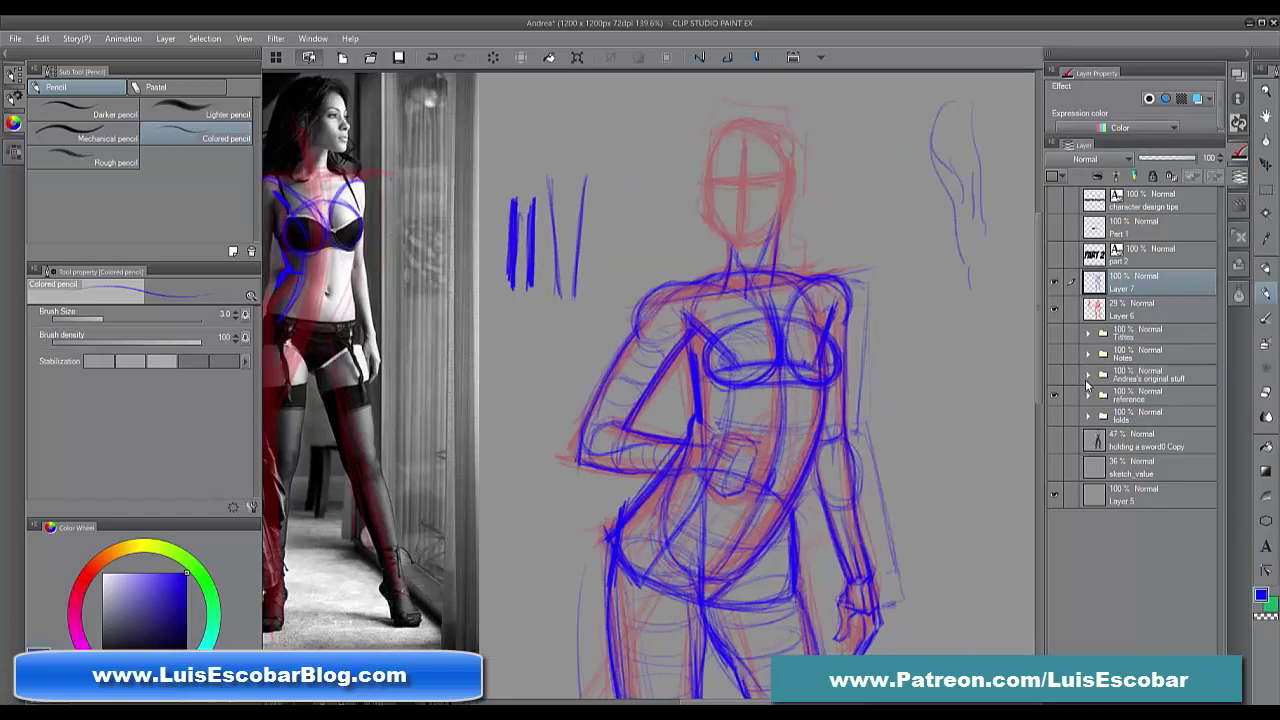
{"action": "left_click", "coordinate": [1055, 375]}
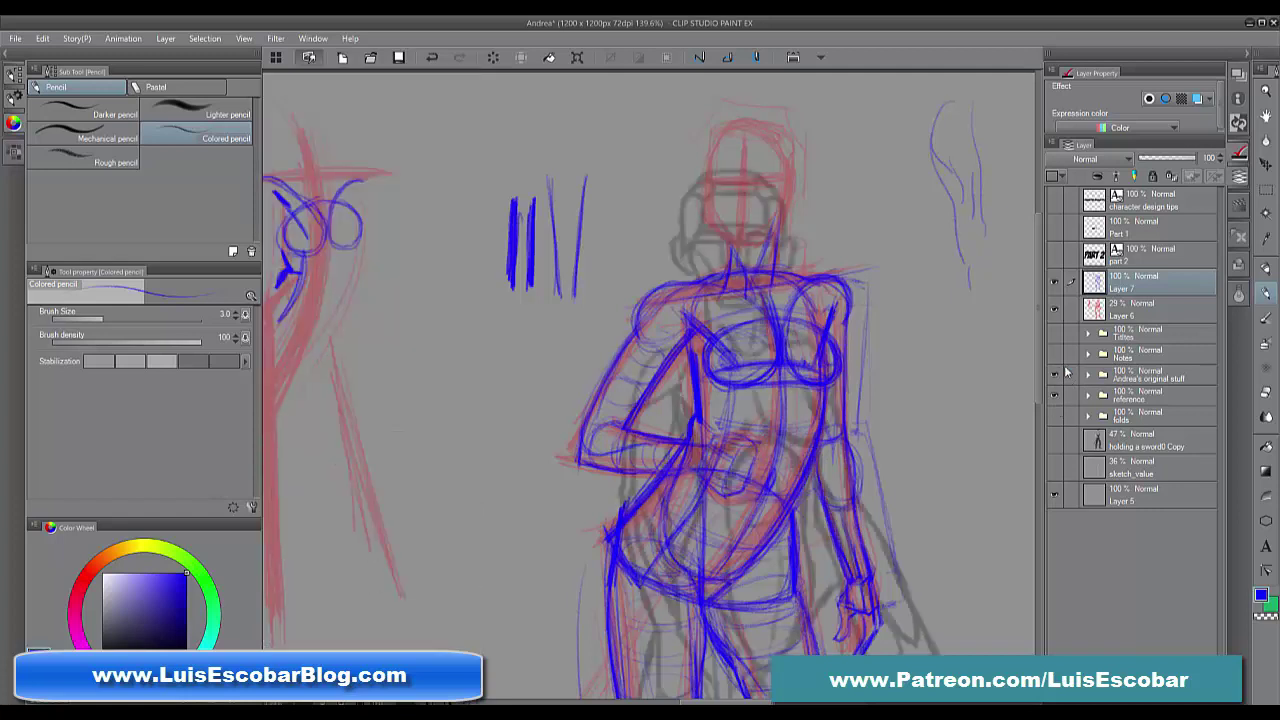
{"action": "left_click", "coordinate": [1054, 281]}
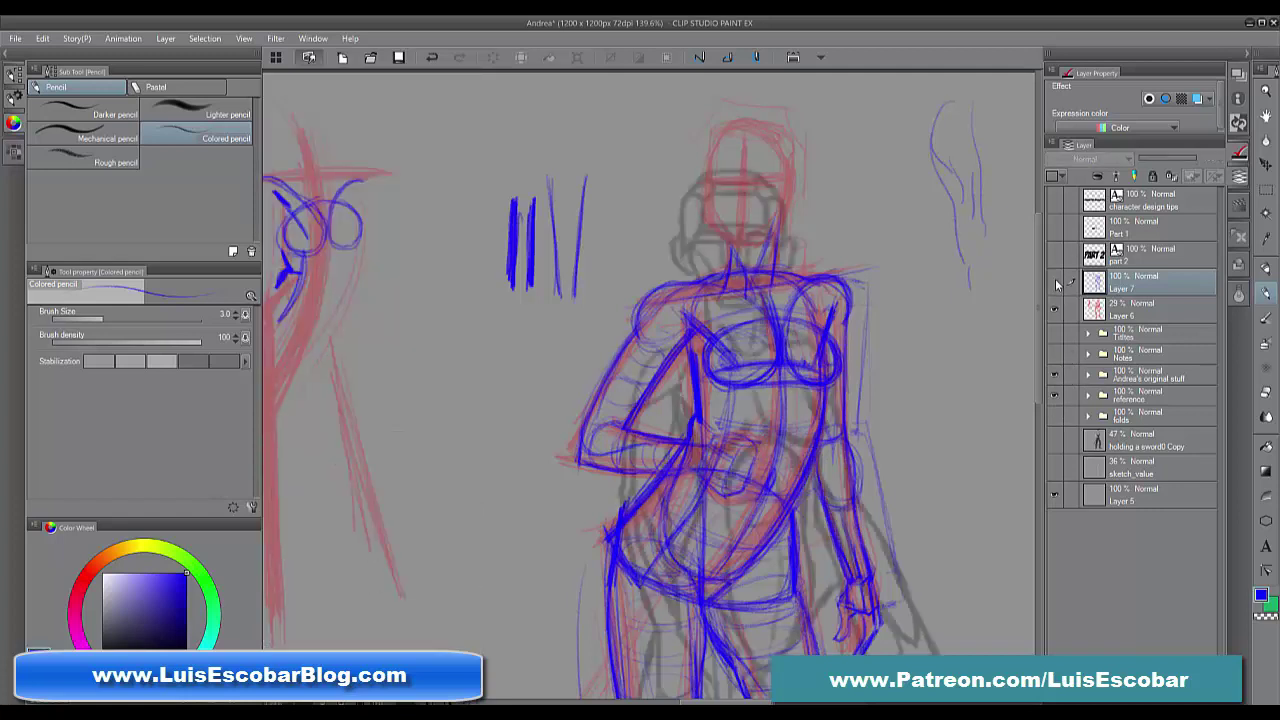
{"action": "left_click", "coordinate": [1055, 310]}
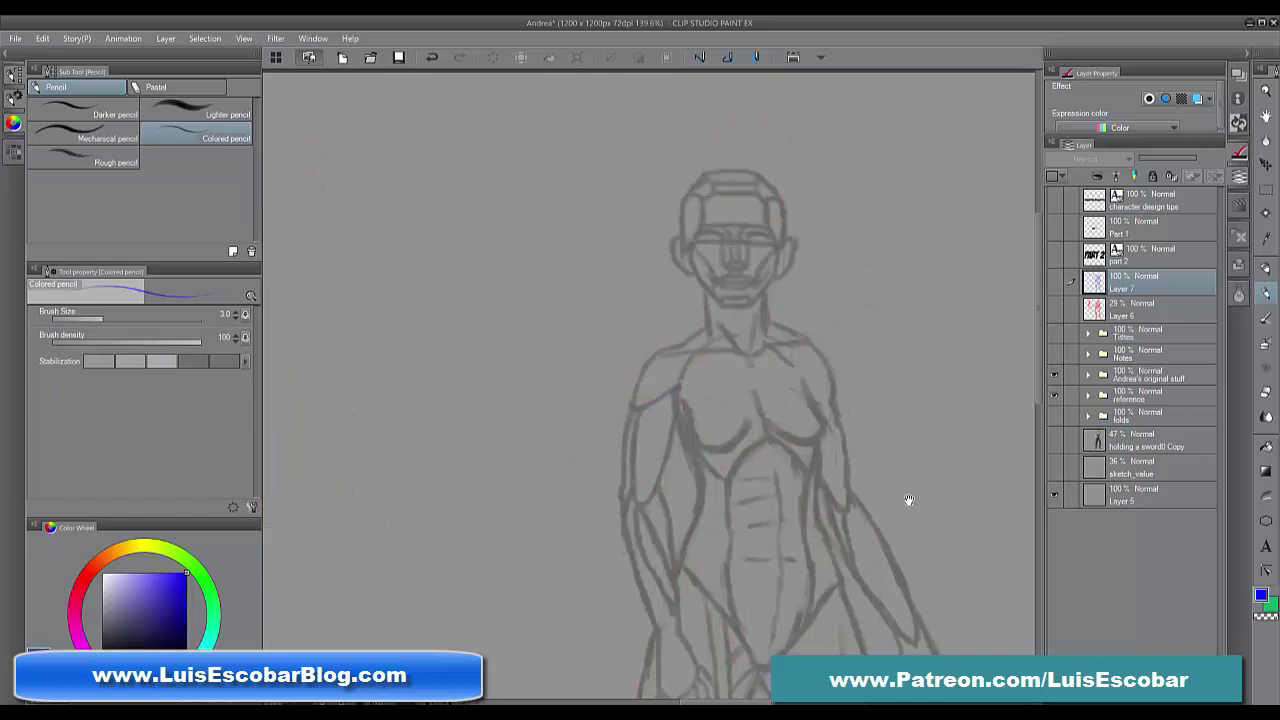
{"action": "mouse_move", "coordinate": [906, 503]}
{"action": "left_mouse_down"}
{"action": "mouse_move", "coordinate": [877, 294]}
{"action": "mouse_move", "coordinate": [853, 274]}
{"action": "left_mouse_up"}
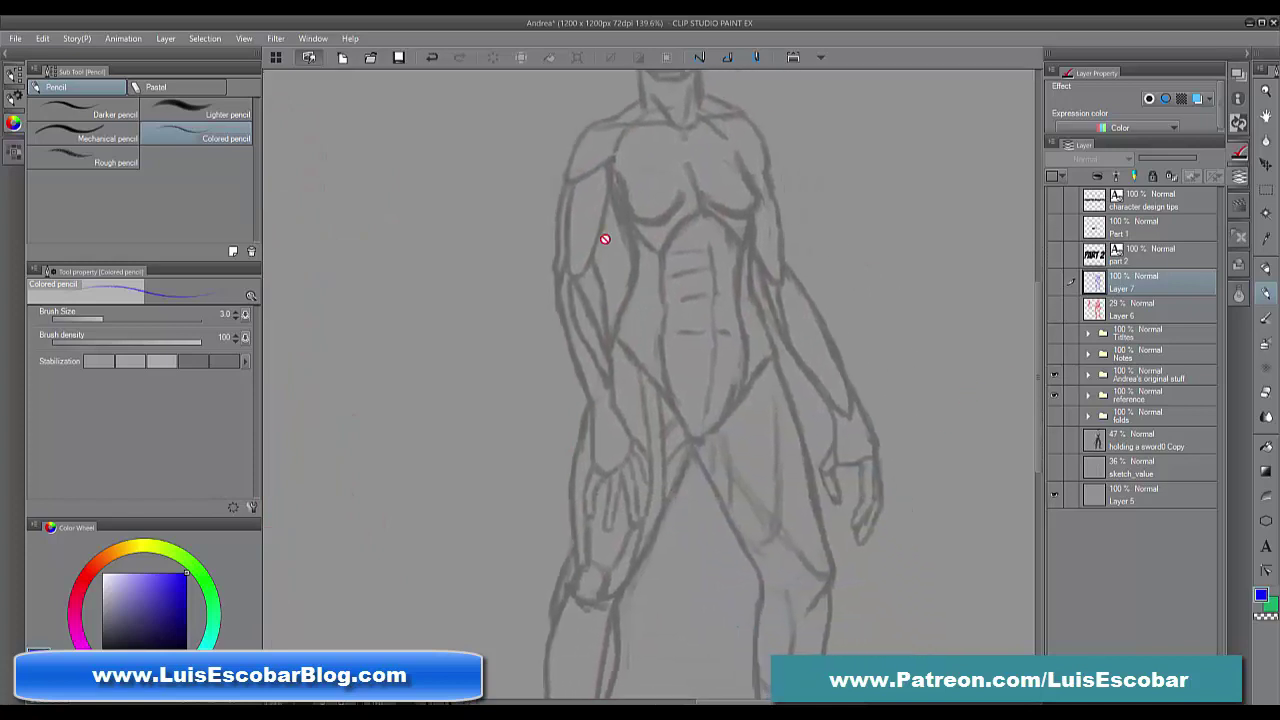
Expand the original stuff group, show sketch_rough instead of anatomy, and examine the torso and legs
{"action": "left_click", "coordinate": [1088, 374]}
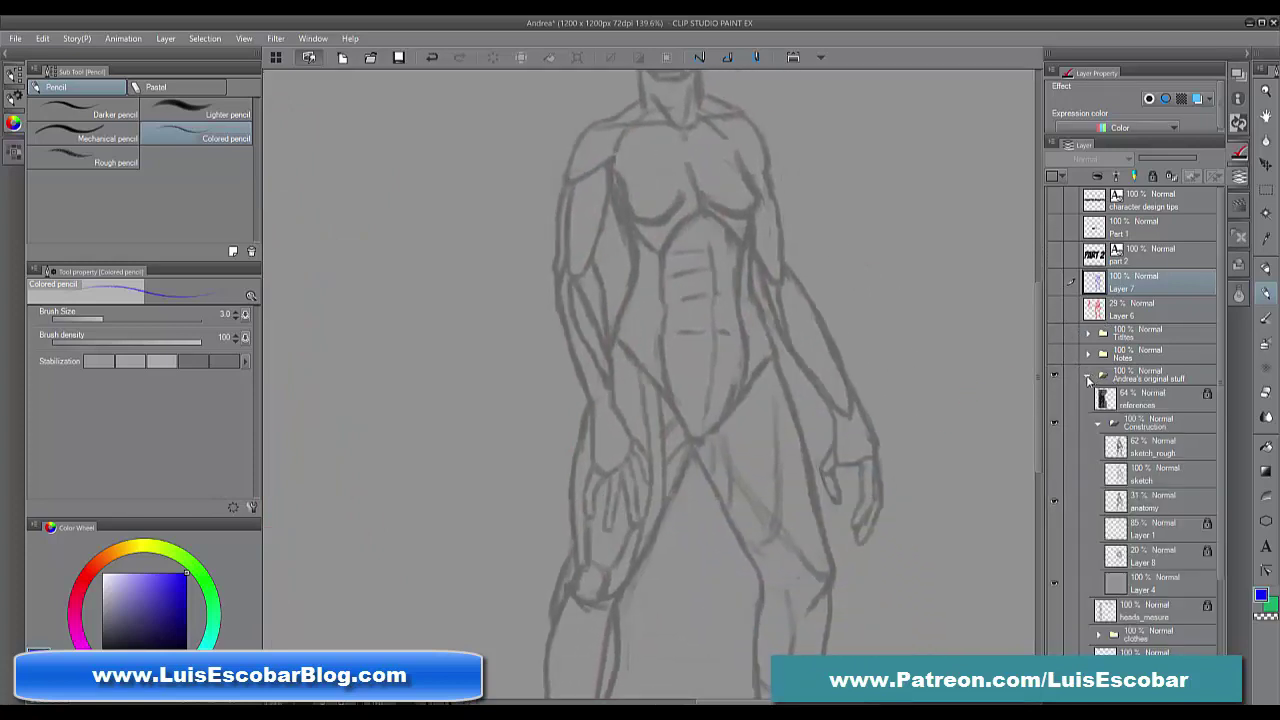
{"action": "left_click", "coordinate": [1055, 446]}
{"action": "left_click", "coordinate": [1055, 500]}
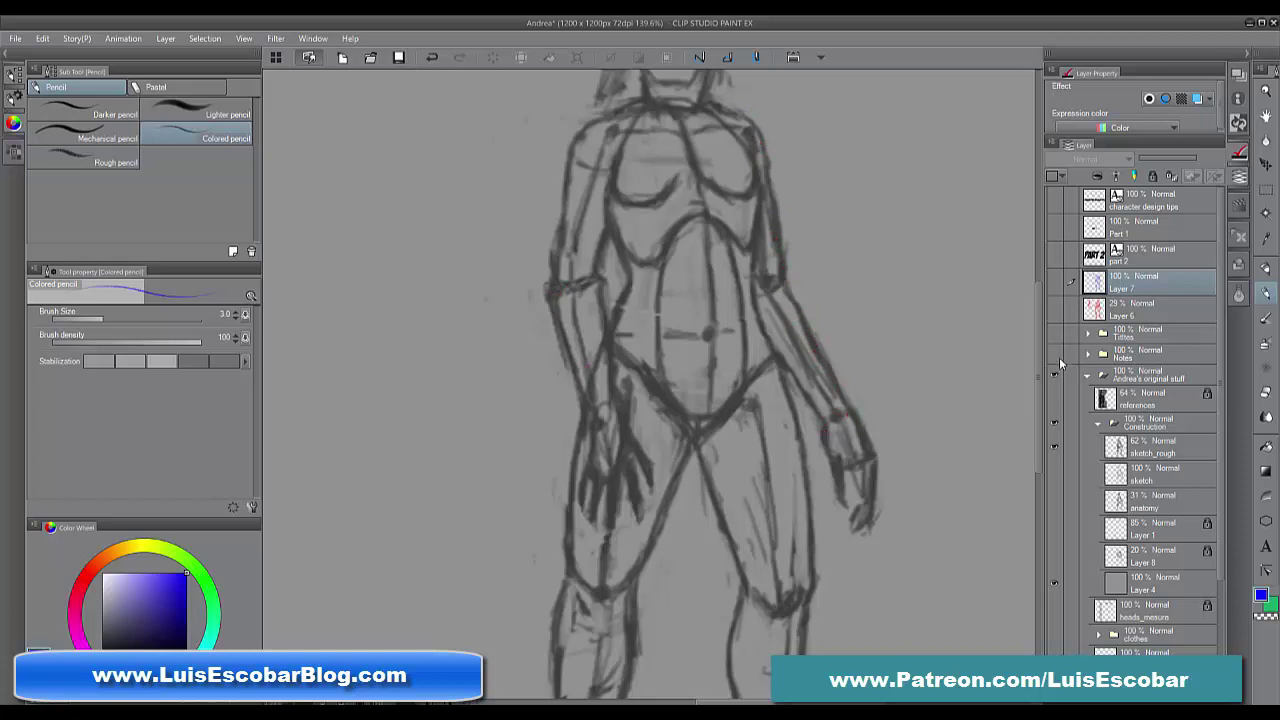
{"action": "left_click_drag", "start_coordinate": [1038, 445], "coordinate": [1038, 510]}
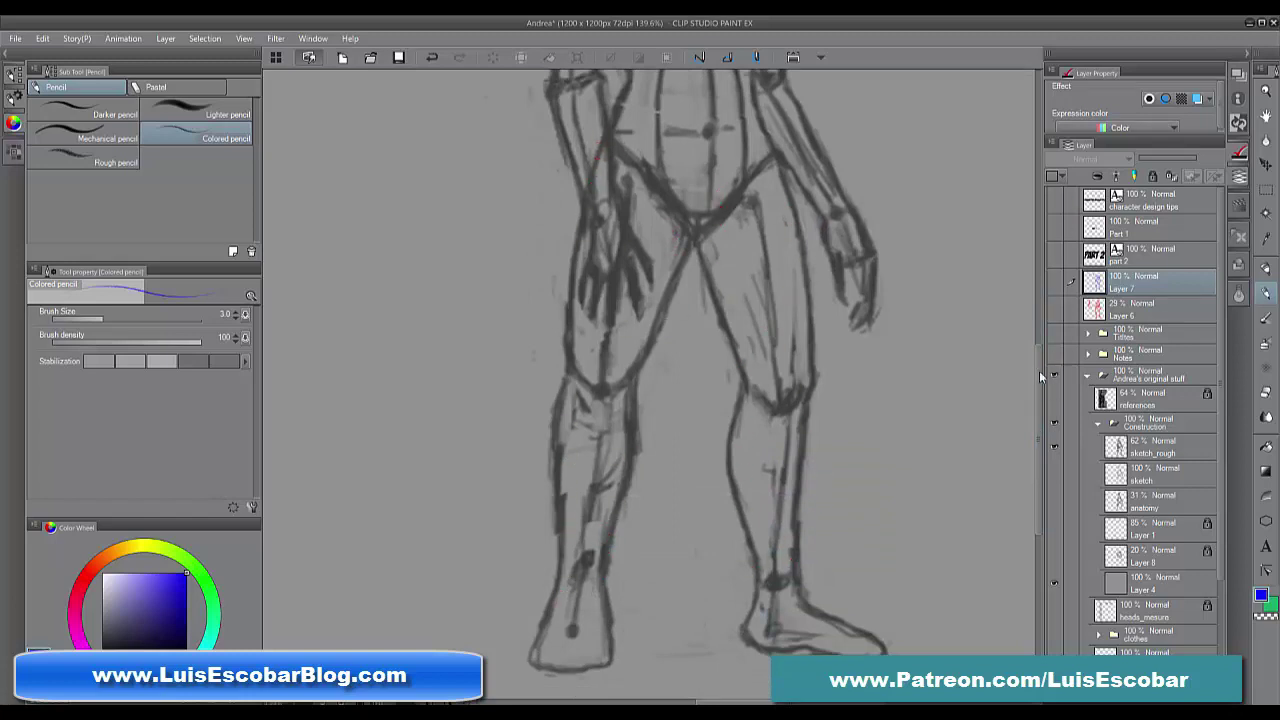
{"action": "left_click_drag", "start_coordinate": [1039, 370], "coordinate": [1038, 353]}
Overlay Layer 7 and briefly Layer 6 on the rough sketch, then hide the original stuff group to examine the full blue figure
{"action": "left_click", "coordinate": [1054, 288]}
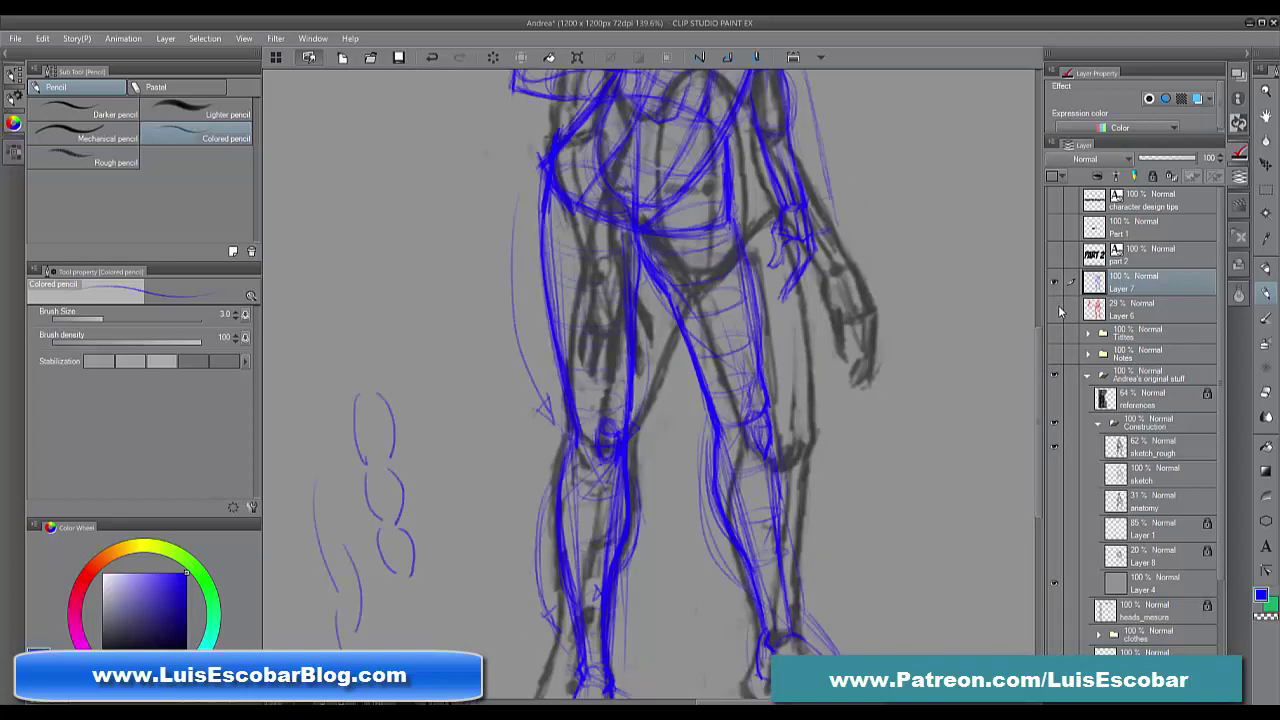
{"action": "left_click", "coordinate": [1055, 309]}
{"action": "left_click", "coordinate": [1055, 309]}
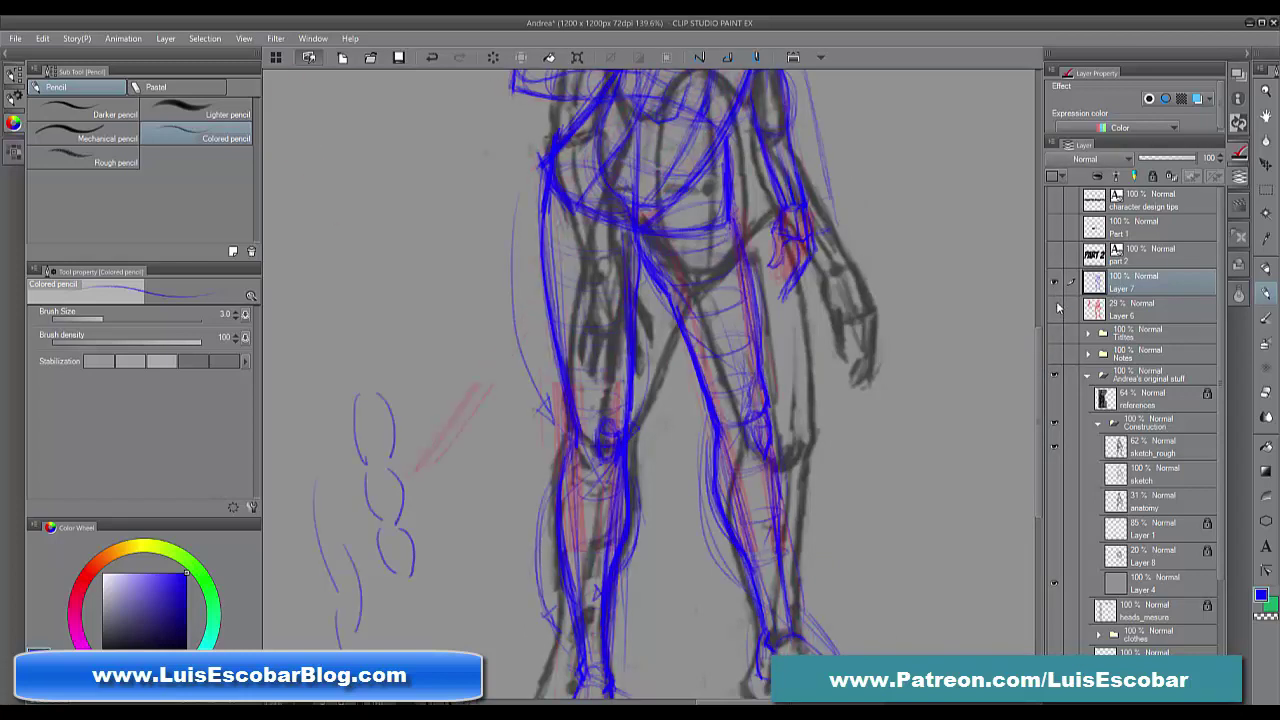
{"action": "left_click", "coordinate": [1055, 372]}
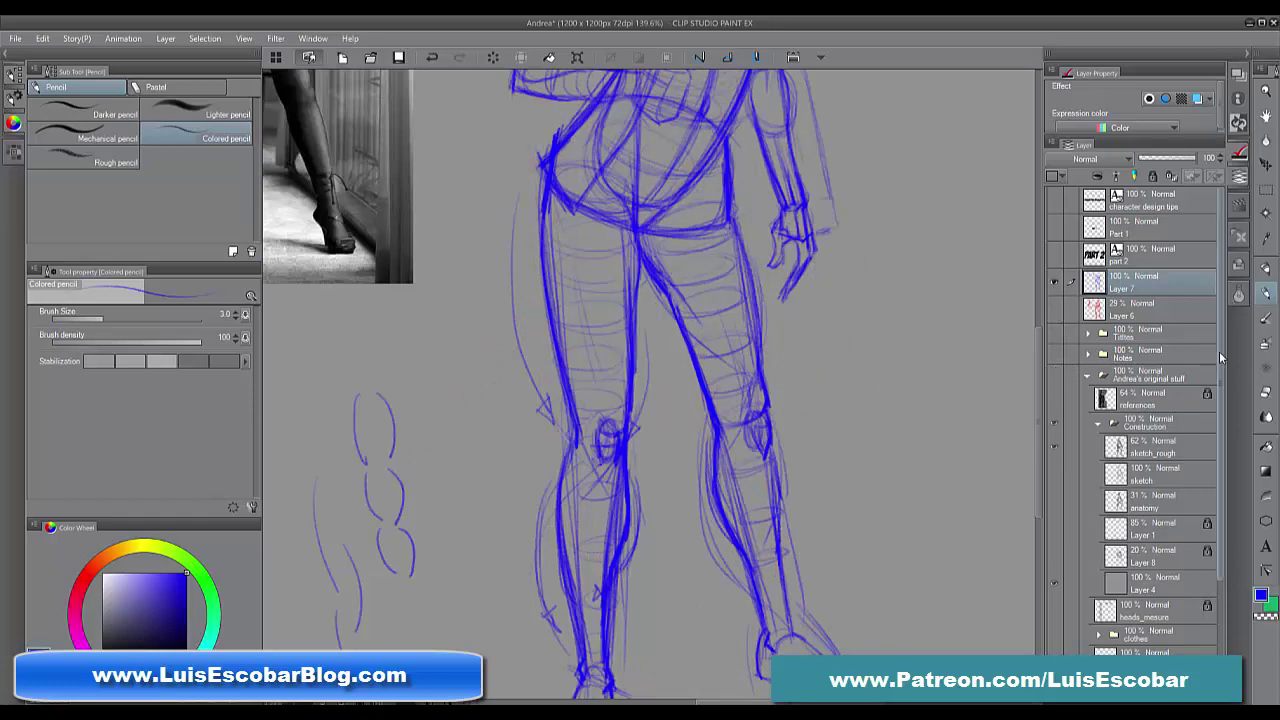
{"action": "left_click_drag", "start_coordinate": [890, 640], "coordinate": [852, 388]}
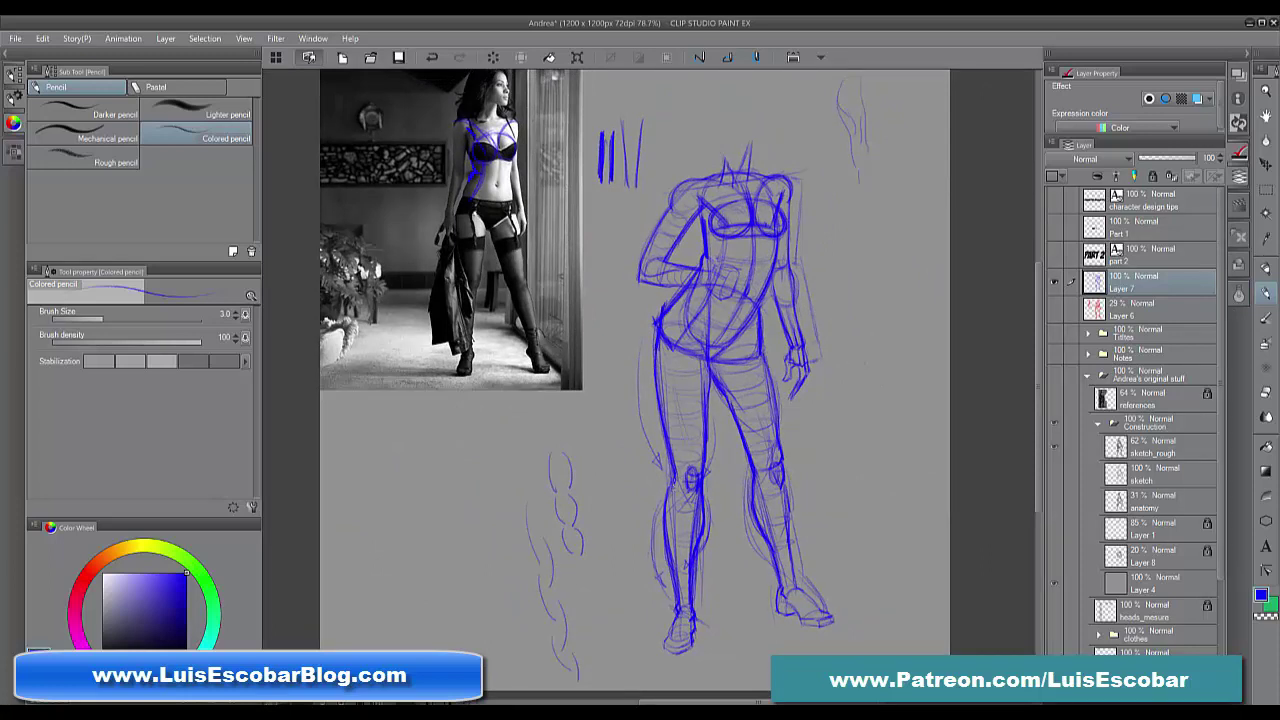
{"action": "left_click_drag", "start_coordinate": [674, 476], "coordinate": [672, 596]}
{"action": "left_click_drag", "start_coordinate": [764, 356], "coordinate": [777, 438]}
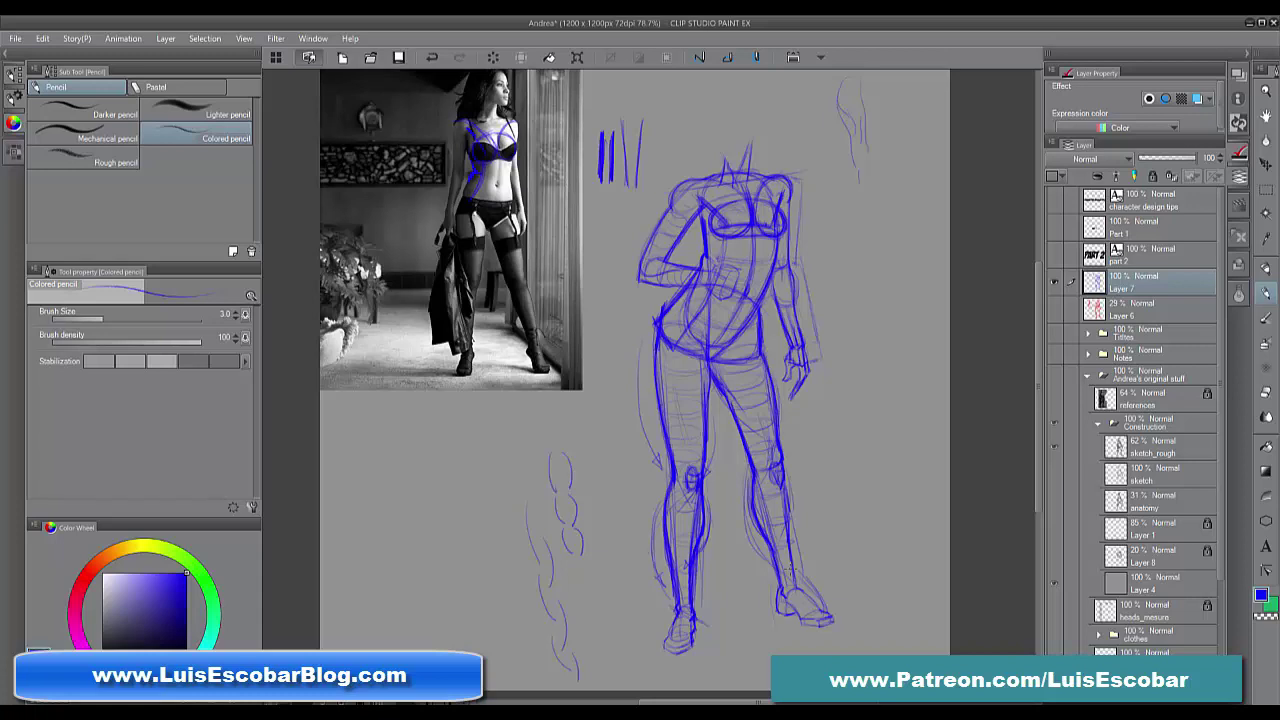
Hide Layer 7, show the original stuff group again, and compare its anatomy, sketch and Layer 8 drawings separately
{"action": "left_click", "coordinate": [1054, 309]}
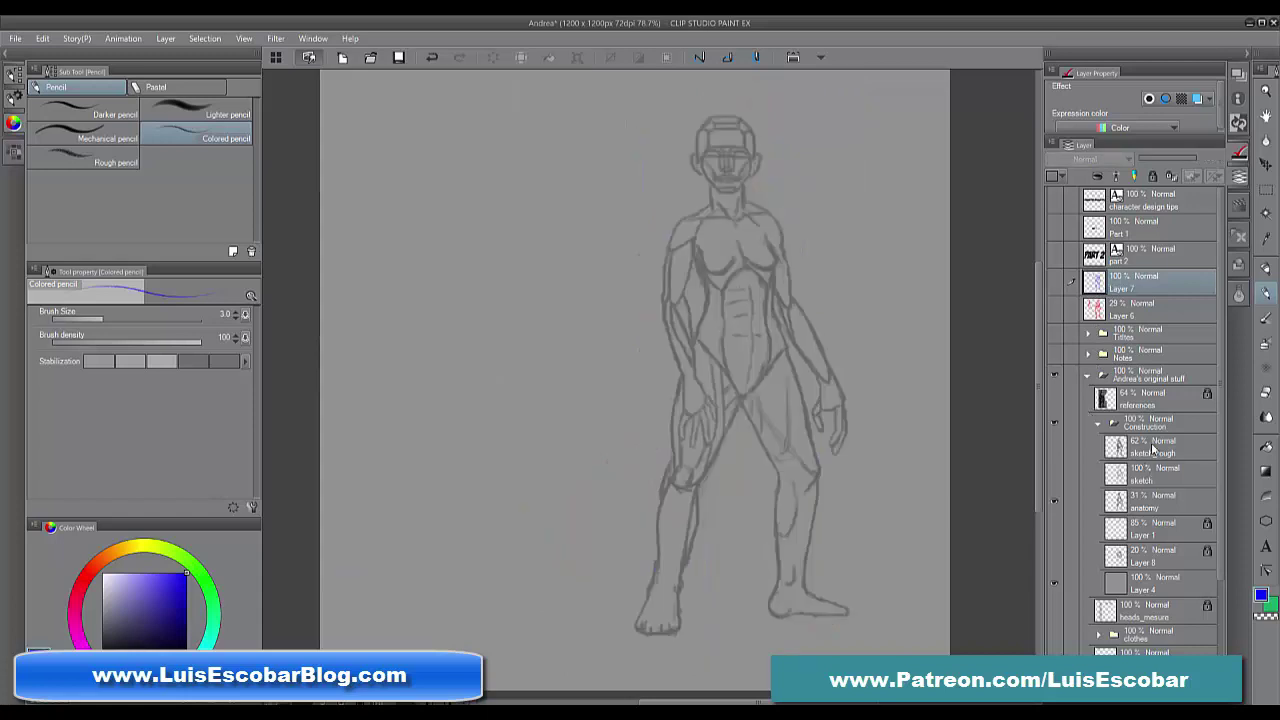
{"action": "left_click", "coordinate": [1053, 502]}
{"action": "left_click", "coordinate": [1052, 501]}
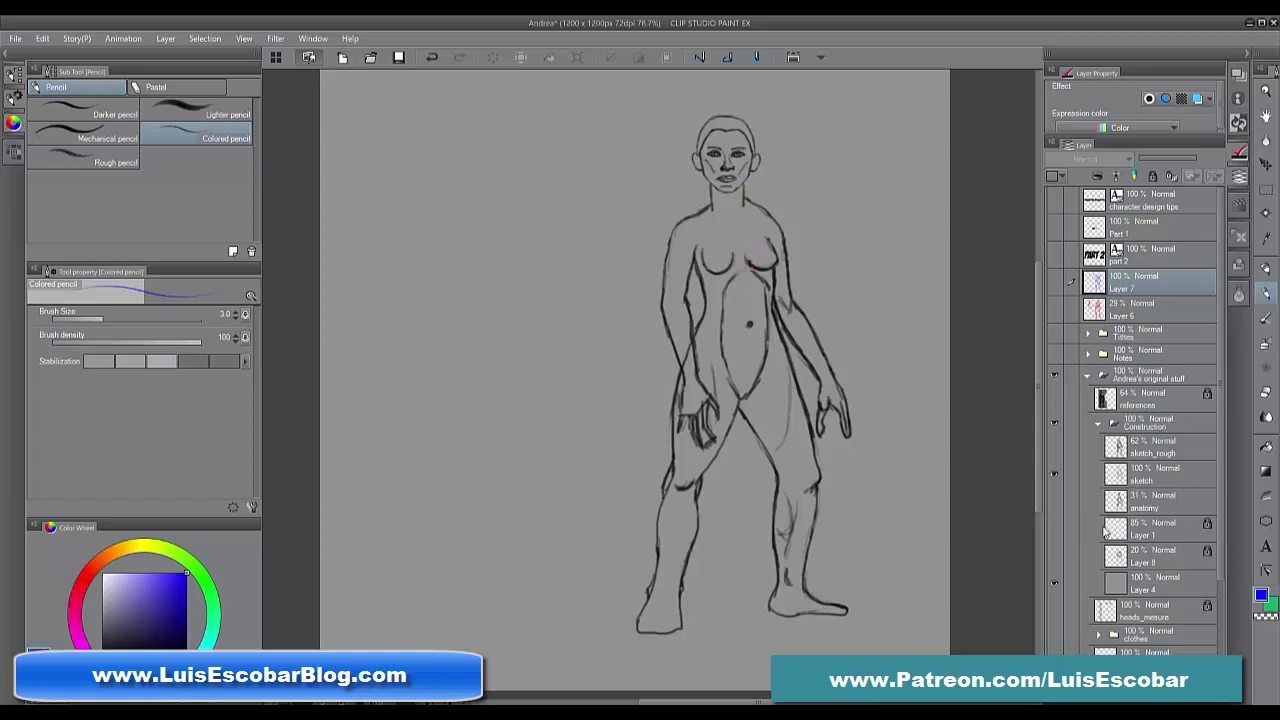
{"action": "left_click", "coordinate": [1055, 490]}
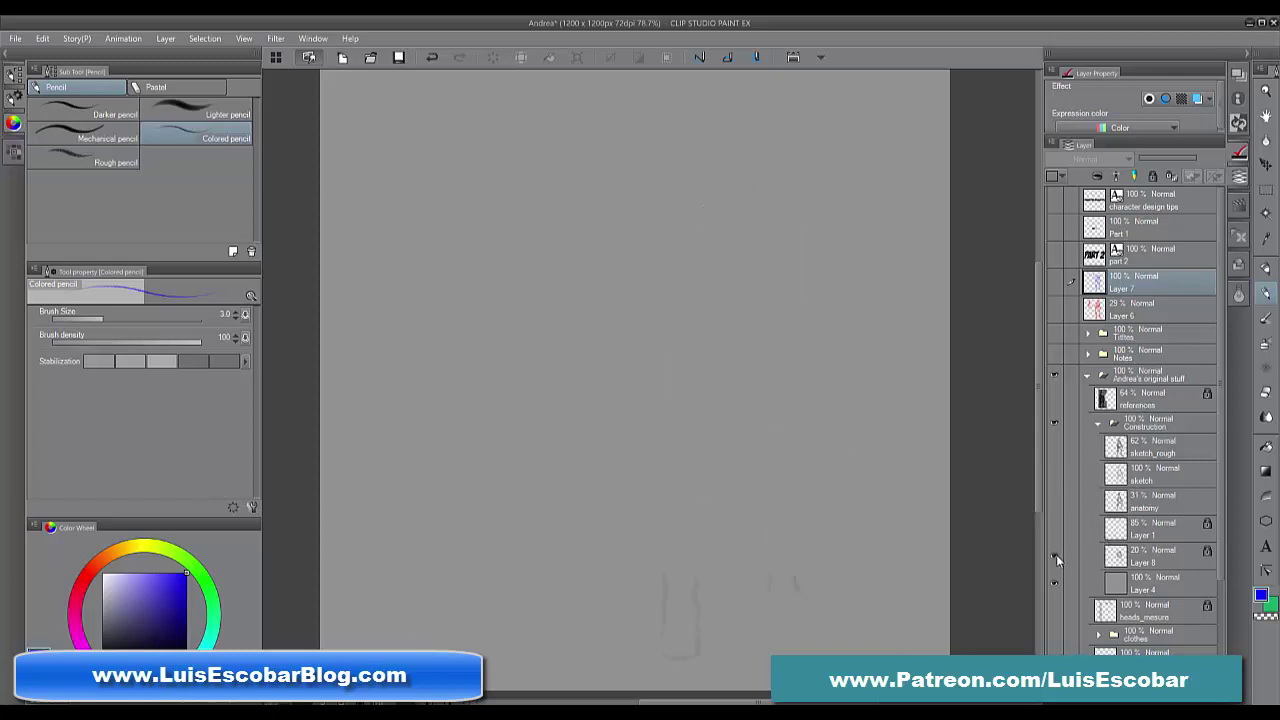
{"action": "left_click", "coordinate": [1056, 554]}
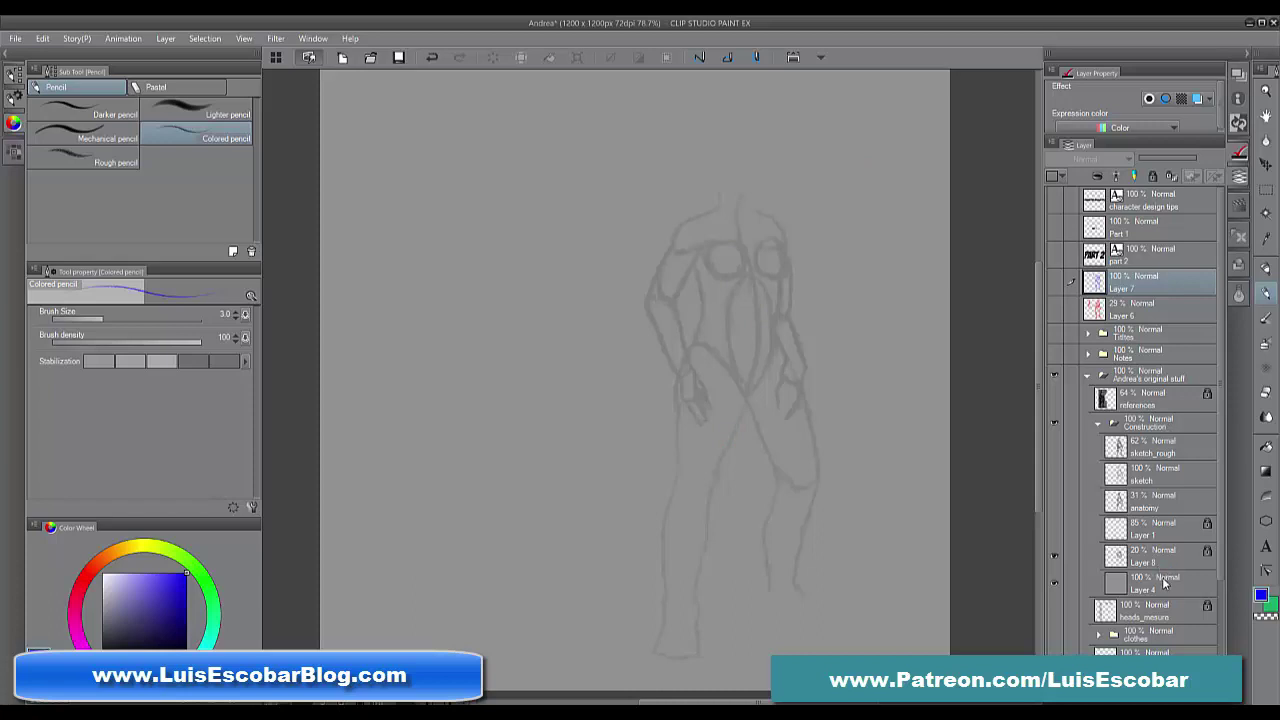
Select Layer 8, unlock it and raise its opacity to 100%
{"action": "mouse_move", "coordinate": [1220, 522]}
{"action": "left_mouse_down"}
{"action": "mouse_move", "coordinate": [1209, 618]}
{"action": "mouse_move", "coordinate": [1210, 510]}
{"action": "left_mouse_up"}
{"action": "left_click", "coordinate": [1186, 560]}
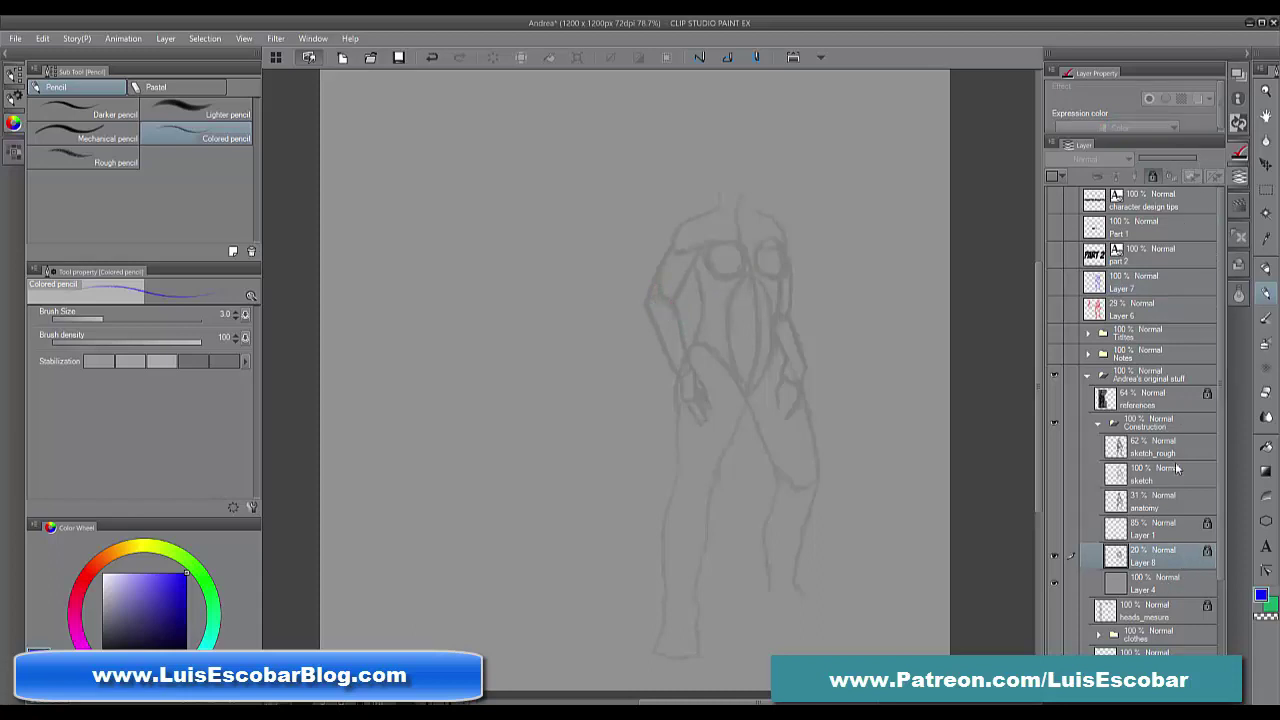
{"action": "left_click", "coordinate": [1153, 177]}
{"action": "left_click_drag", "start_coordinate": [1150, 158], "coordinate": [1197, 160]}
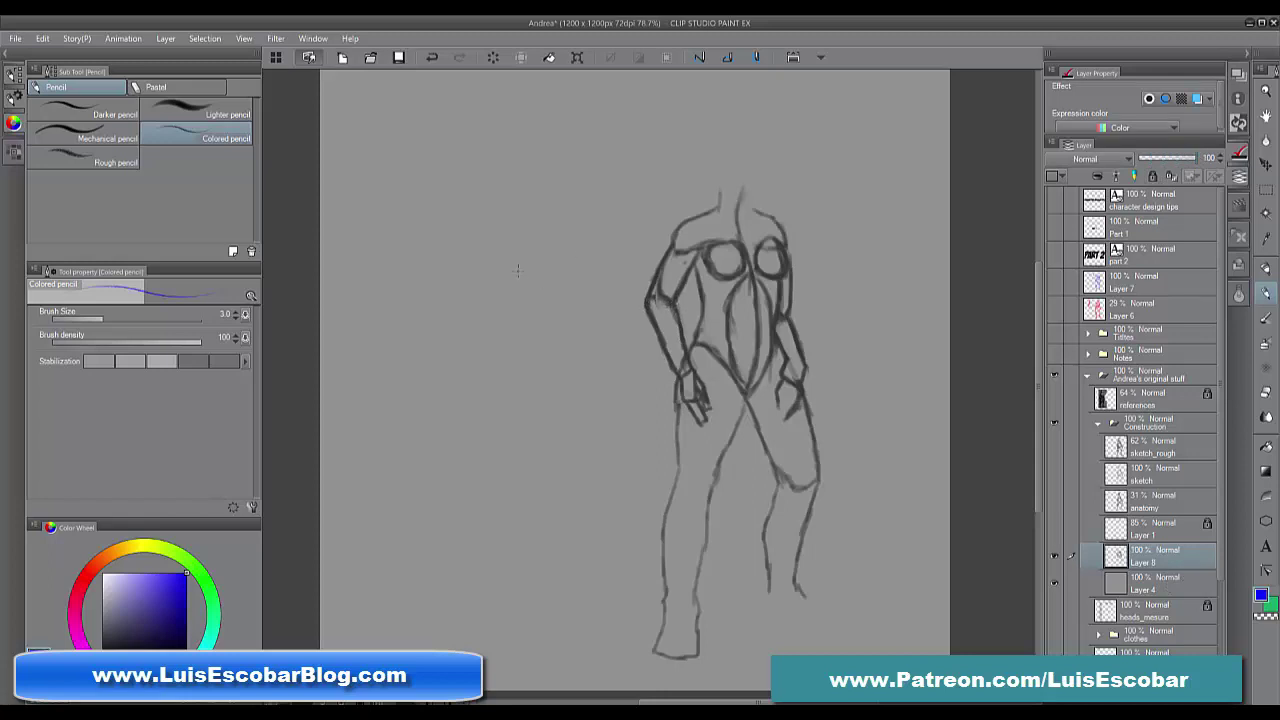
Draw two small tilted cylinders with curved cross-contours in the empty area beside the figure's bent arm
{"action": "mouse_move", "coordinate": [514, 268]}
{"action": "left_mouse_down"}
{"action": "mouse_move", "coordinate": [528, 300]}
{"action": "mouse_move", "coordinate": [512, 265]}
{"action": "mouse_move", "coordinate": [536, 262]}
{"action": "mouse_move", "coordinate": [548, 305]}
{"action": "mouse_move", "coordinate": [537, 268]}
{"action": "left_mouse_up"}
{"action": "mouse_move", "coordinate": [519, 286]}
{"action": "left_mouse_down"}
{"action": "mouse_move", "coordinate": [541, 276]}
{"action": "mouse_move", "coordinate": [546, 289]}
{"action": "left_mouse_up"}
{"action": "left_click_drag", "start_coordinate": [529, 309], "coordinate": [552, 300]}
{"action": "mouse_move", "coordinate": [558, 217]}
{"action": "left_mouse_down"}
{"action": "mouse_move", "coordinate": [544, 242]}
{"action": "mouse_move", "coordinate": [578, 263]}
{"action": "mouse_move", "coordinate": [596, 250]}
{"action": "left_mouse_up"}
{"action": "left_click_drag", "start_coordinate": [556, 234], "coordinate": [578, 254]}
{"action": "left_click_drag", "start_coordinate": [572, 242], "coordinate": [588, 264]}
{"action": "left_click_drag", "start_coordinate": [584, 252], "coordinate": [594, 256]}
Sketch an upright box with vertical divisions beside the opposite shoulder and wrap an ellipse around its middle
{"action": "mouse_move", "coordinate": [806, 154]}
{"action": "left_mouse_down"}
{"action": "mouse_move", "coordinate": [834, 148]}
{"action": "mouse_move", "coordinate": [852, 230]}
{"action": "mouse_move", "coordinate": [824, 245]}
{"action": "left_mouse_up"}
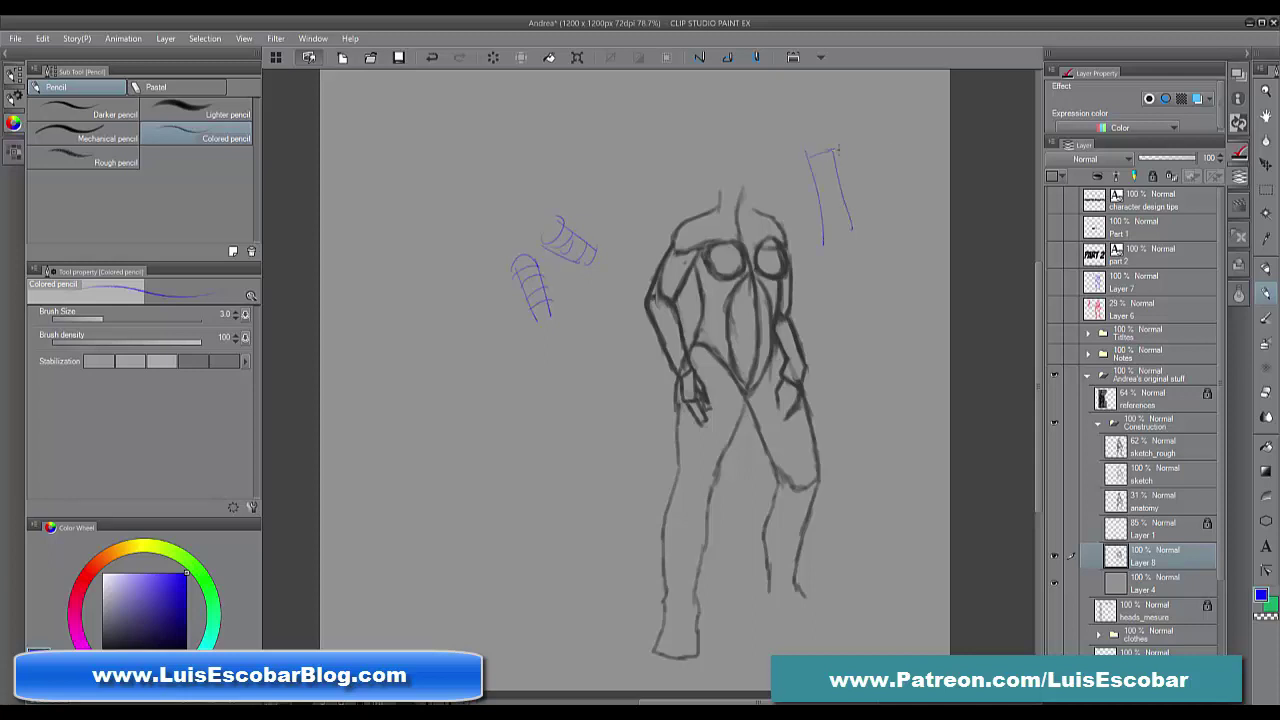
{"action": "mouse_move", "coordinate": [836, 150]}
{"action": "left_mouse_down"}
{"action": "mouse_move", "coordinate": [887, 158]}
{"action": "mouse_move", "coordinate": [898, 248]}
{"action": "left_mouse_up"}
{"action": "left_click_drag", "start_coordinate": [866, 160], "coordinate": [882, 238]}
{"action": "mouse_move", "coordinate": [862, 183]}
{"action": "left_mouse_down"}
{"action": "mouse_move", "coordinate": [809, 204]}
{"action": "mouse_move", "coordinate": [890, 184]}
{"action": "left_mouse_up"}
{"action": "mouse_move", "coordinate": [810, 200]}
{"action": "left_mouse_down"}
{"action": "mouse_move", "coordinate": [902, 194]}
{"action": "mouse_move", "coordinate": [880, 200]}
{"action": "left_mouse_up"}
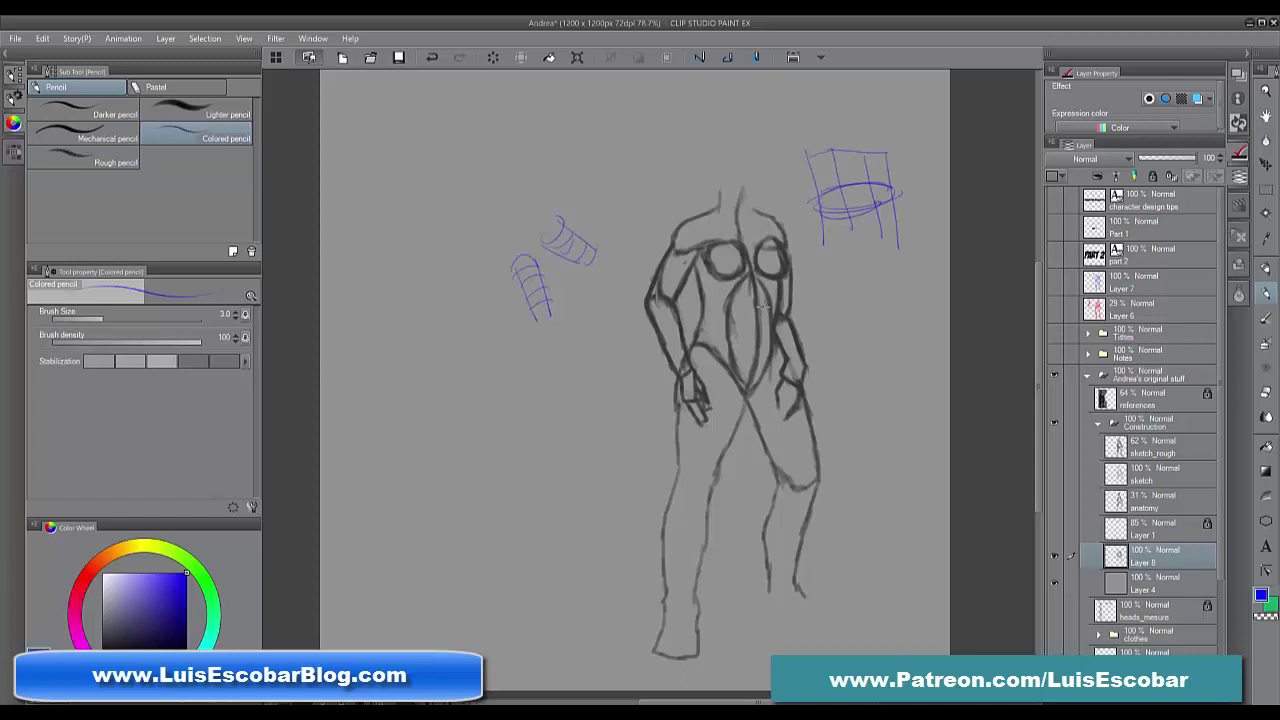
Extend the box study downward into a rounded, bulging form wrapped with curved cross-contours and lengthwise lines
{"action": "left_click_drag", "start_coordinate": [851, 247], "coordinate": [874, 246]}
{"action": "mouse_move", "coordinate": [842, 255]}
{"action": "left_mouse_down"}
{"action": "mouse_move", "coordinate": [884, 255]}
{"action": "mouse_move", "coordinate": [888, 270]}
{"action": "left_mouse_up"}
{"action": "mouse_move", "coordinate": [805, 174]}
{"action": "left_mouse_down"}
{"action": "mouse_move", "coordinate": [808, 276]}
{"action": "mouse_move", "coordinate": [878, 257]}
{"action": "mouse_move", "coordinate": [876, 300]}
{"action": "left_mouse_up"}
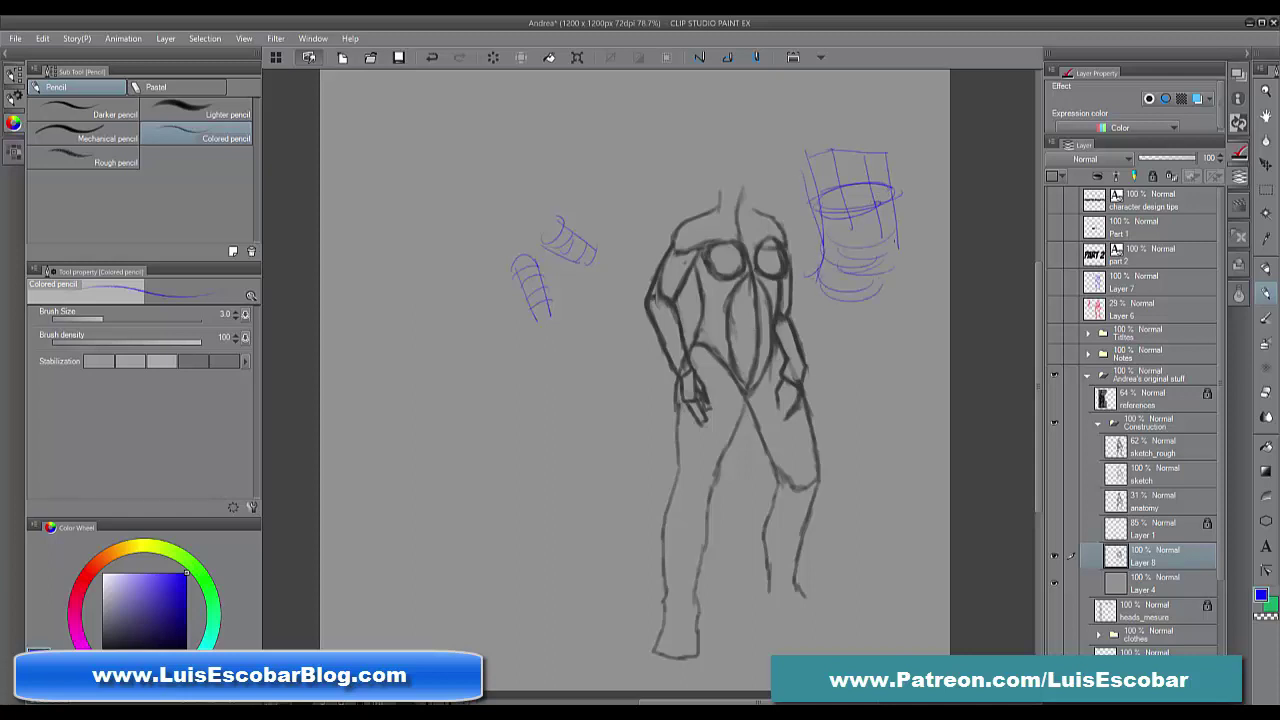
{"action": "left_click_drag", "start_coordinate": [890, 192], "coordinate": [856, 310]}
{"action": "left_click_drag", "start_coordinate": [806, 172], "coordinate": [882, 166]}
{"action": "left_click_drag", "start_coordinate": [820, 204], "coordinate": [898, 196]}
{"action": "mouse_move", "coordinate": [820, 218]}
{"action": "left_mouse_down"}
{"action": "mouse_move", "coordinate": [888, 218]}
{"action": "mouse_move", "coordinate": [896, 236]}
{"action": "left_mouse_up"}
{"action": "mouse_move", "coordinate": [828, 250]}
{"action": "left_mouse_down"}
{"action": "mouse_move", "coordinate": [884, 252]}
{"action": "mouse_move", "coordinate": [882, 264]}
{"action": "left_mouse_up"}
{"action": "left_click_drag", "start_coordinate": [822, 280], "coordinate": [880, 284]}
{"action": "mouse_move", "coordinate": [856, 150]}
{"action": "left_mouse_down"}
{"action": "mouse_move", "coordinate": [816, 236]}
{"action": "mouse_move", "coordinate": [876, 246]}
{"action": "left_mouse_up"}
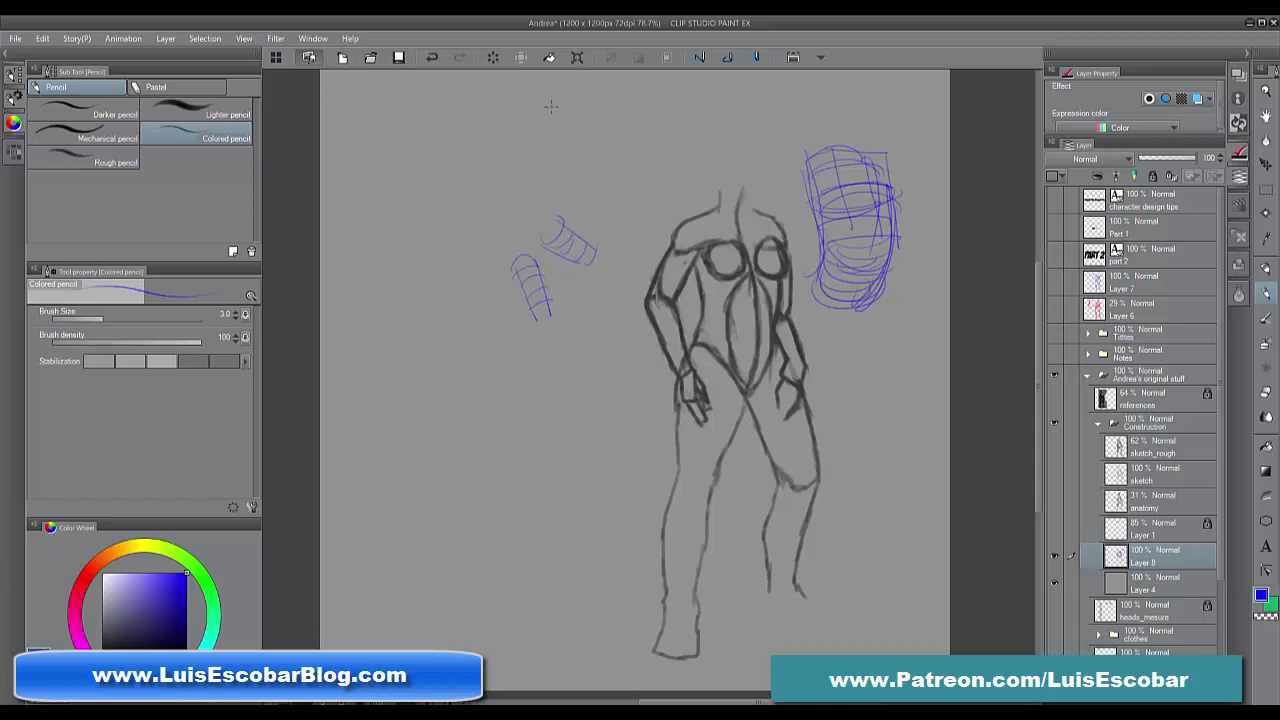
Draw a bent limb study above the small cylinders, with cross-contours and darkened outlines around the joint
{"action": "left_click_drag", "start_coordinate": [560, 95], "coordinate": [604, 162]}
{"action": "mouse_move", "coordinate": [545, 128]}
{"action": "left_mouse_down"}
{"action": "mouse_move", "coordinate": [586, 172]}
{"action": "mouse_move", "coordinate": [571, 150]}
{"action": "mouse_move", "coordinate": [571, 197]}
{"action": "mouse_move", "coordinate": [571, 157]}
{"action": "mouse_move", "coordinate": [574, 198]}
{"action": "mouse_move", "coordinate": [572, 160]}
{"action": "mouse_move", "coordinate": [587, 230]}
{"action": "left_mouse_up"}
{"action": "mouse_move", "coordinate": [561, 91]}
{"action": "left_mouse_down"}
{"action": "mouse_move", "coordinate": [606, 155]}
{"action": "mouse_move", "coordinate": [589, 146]}
{"action": "mouse_move", "coordinate": [565, 200]}
{"action": "mouse_move", "coordinate": [567, 225]}
{"action": "mouse_move", "coordinate": [577, 199]}
{"action": "mouse_move", "coordinate": [588, 228]}
{"action": "left_mouse_up"}
{"action": "left_click_drag", "start_coordinate": [548, 138], "coordinate": [572, 160]}
{"action": "mouse_move", "coordinate": [514, 116]}
{"action": "left_mouse_down"}
{"action": "mouse_move", "coordinate": [556, 132]}
{"action": "mouse_move", "coordinate": [578, 163]}
{"action": "left_mouse_up"}
{"action": "mouse_move", "coordinate": [557, 90]}
{"action": "left_mouse_down"}
{"action": "mouse_move", "coordinate": [586, 115]}
{"action": "mouse_move", "coordinate": [605, 166]}
{"action": "left_mouse_up"}
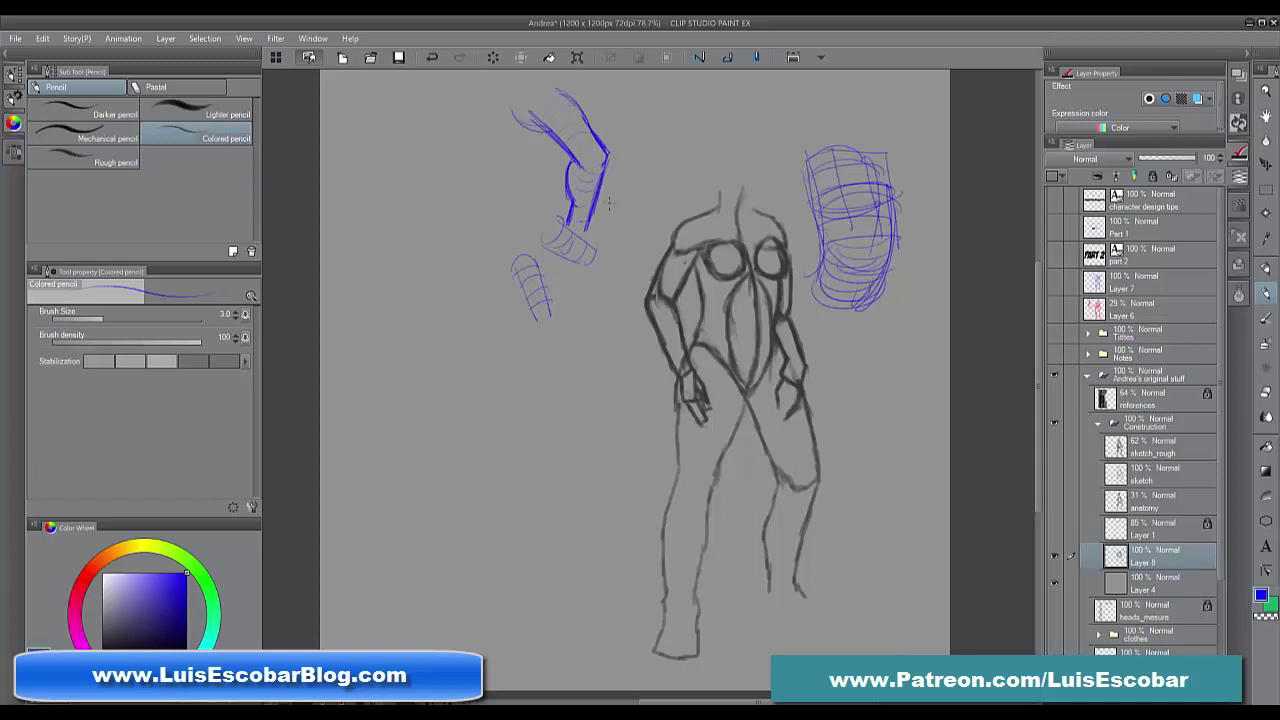
{"action": "mouse_move", "coordinate": [604, 162]}
{"action": "left_mouse_down"}
{"action": "mouse_move", "coordinate": [601, 180]}
{"action": "mouse_move", "coordinate": [605, 164]}
{"action": "left_mouse_up"}
Sketch a second, larger bent-arm study in the empty area, with outer and inner contours and a short forearm
{"action": "mouse_move", "coordinate": [431, 382]}
{"action": "left_mouse_down"}
{"action": "mouse_move", "coordinate": [400, 332]}
{"action": "mouse_move", "coordinate": [405, 235]}
{"action": "left_mouse_up"}
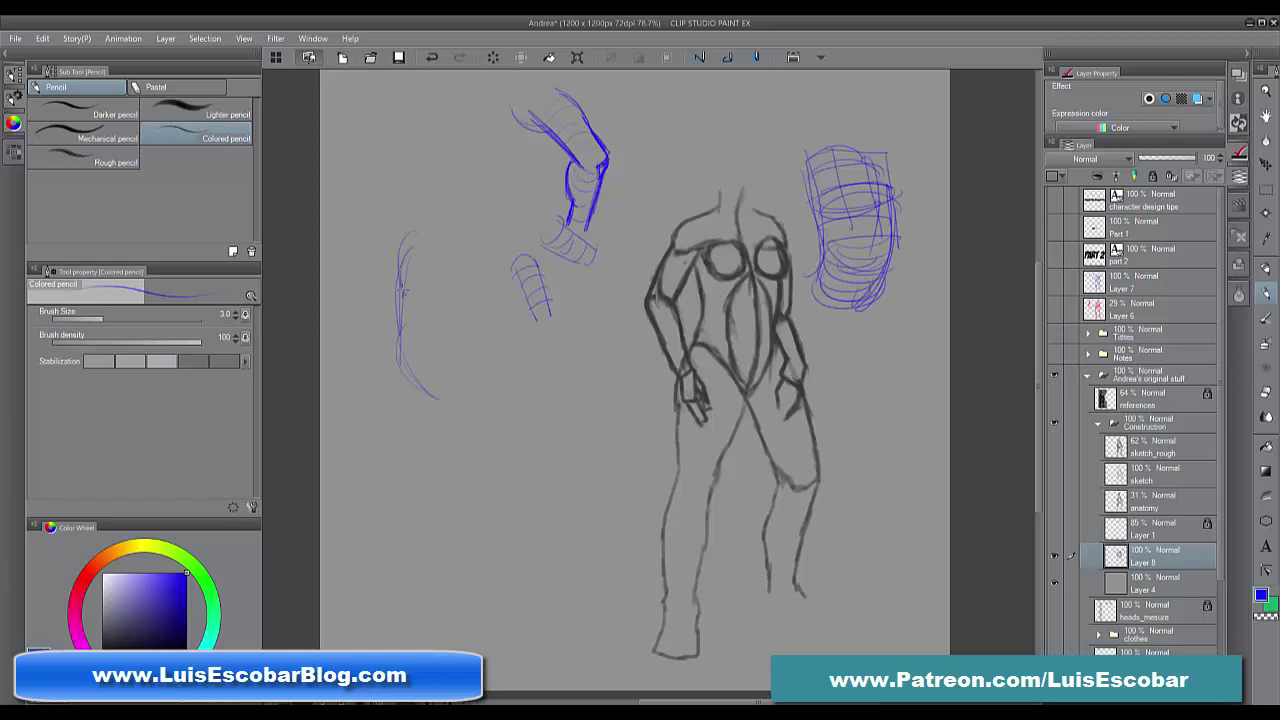
{"action": "mouse_move", "coordinate": [403, 291]}
{"action": "left_mouse_down"}
{"action": "mouse_move", "coordinate": [399, 354]}
{"action": "mouse_move", "coordinate": [444, 336]}
{"action": "mouse_move", "coordinate": [407, 364]}
{"action": "mouse_move", "coordinate": [473, 405]}
{"action": "left_mouse_up"}
{"action": "mouse_move", "coordinate": [434, 326]}
{"action": "left_mouse_down"}
{"action": "mouse_move", "coordinate": [462, 245]}
{"action": "mouse_move", "coordinate": [446, 346]}
{"action": "mouse_move", "coordinate": [474, 373]}
{"action": "mouse_move", "coordinate": [442, 352]}
{"action": "mouse_move", "coordinate": [479, 376]}
{"action": "left_mouse_up"}
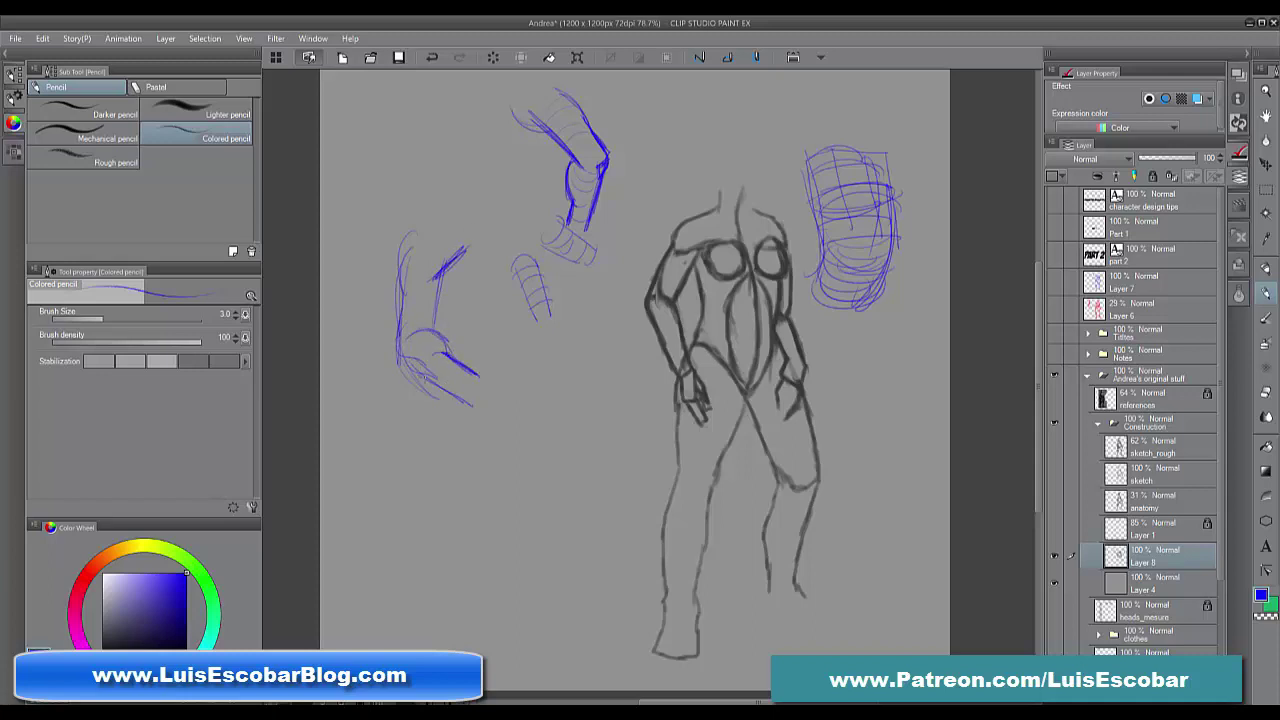
Reinforce the larger bent-arm study's elbow, forearm and upper-arm contours and extend its shoulder and wrist ends
{"action": "mouse_move", "coordinate": [394, 340]}
{"action": "left_mouse_down"}
{"action": "mouse_move", "coordinate": [420, 378]}
{"action": "mouse_move", "coordinate": [464, 402]}
{"action": "left_mouse_up"}
{"action": "mouse_move", "coordinate": [403, 307]}
{"action": "left_mouse_down"}
{"action": "mouse_move", "coordinate": [398, 362]}
{"action": "mouse_move", "coordinate": [468, 404]}
{"action": "left_mouse_up"}
{"action": "mouse_move", "coordinate": [420, 330]}
{"action": "left_mouse_down"}
{"action": "mouse_move", "coordinate": [485, 380]}
{"action": "mouse_move", "coordinate": [438, 278]}
{"action": "mouse_move", "coordinate": [434, 330]}
{"action": "left_mouse_up"}
{"action": "left_click_drag", "start_coordinate": [402, 260], "coordinate": [436, 228]}
{"action": "mouse_move", "coordinate": [400, 289]}
{"action": "left_mouse_down"}
{"action": "mouse_move", "coordinate": [399, 320]}
{"action": "mouse_move", "coordinate": [426, 368]}
{"action": "mouse_move", "coordinate": [442, 364]}
{"action": "mouse_move", "coordinate": [408, 372]}
{"action": "mouse_move", "coordinate": [471, 404]}
{"action": "mouse_move", "coordinate": [505, 382]}
{"action": "left_mouse_up"}
{"action": "left_click_drag", "start_coordinate": [436, 332], "coordinate": [458, 356]}
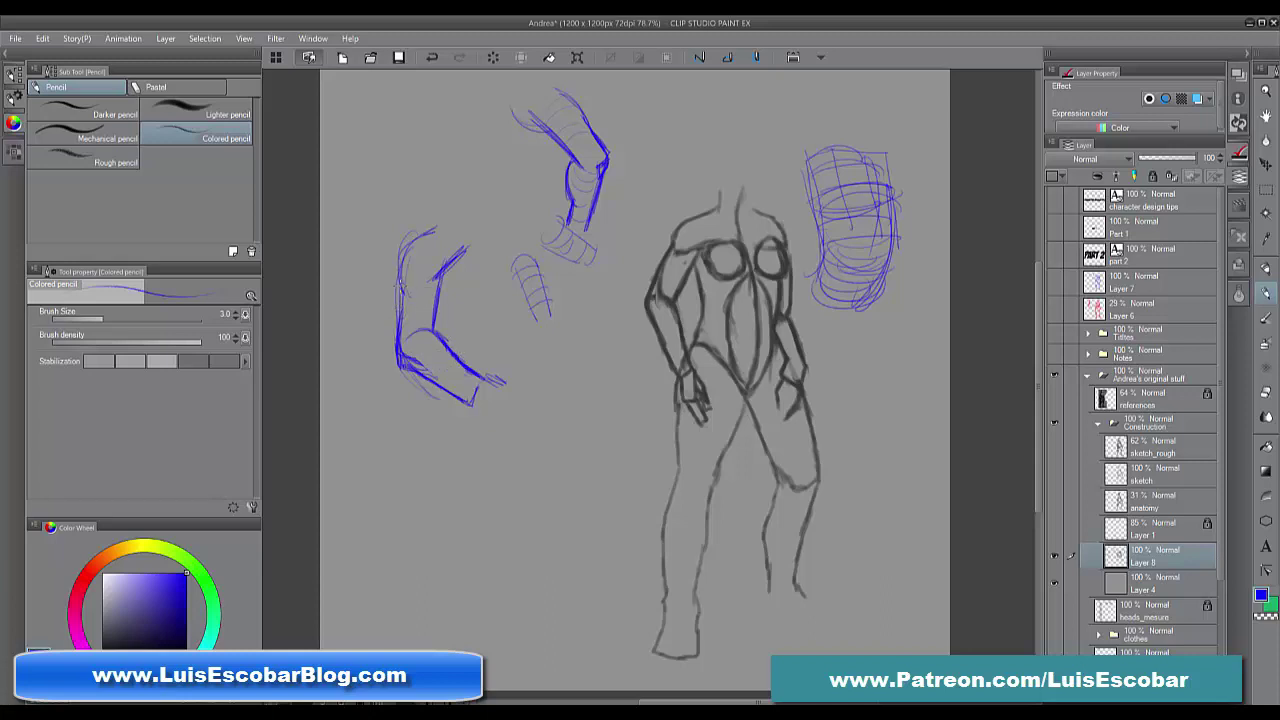
{"action": "left_click_drag", "start_coordinate": [397, 280], "coordinate": [400, 328]}
Collapse and hide the original stuff group, restore the blue and red figure layers, and select Layer 7
{"action": "left_click", "coordinate": [1087, 375]}
{"action": "left_click", "coordinate": [1055, 284]}
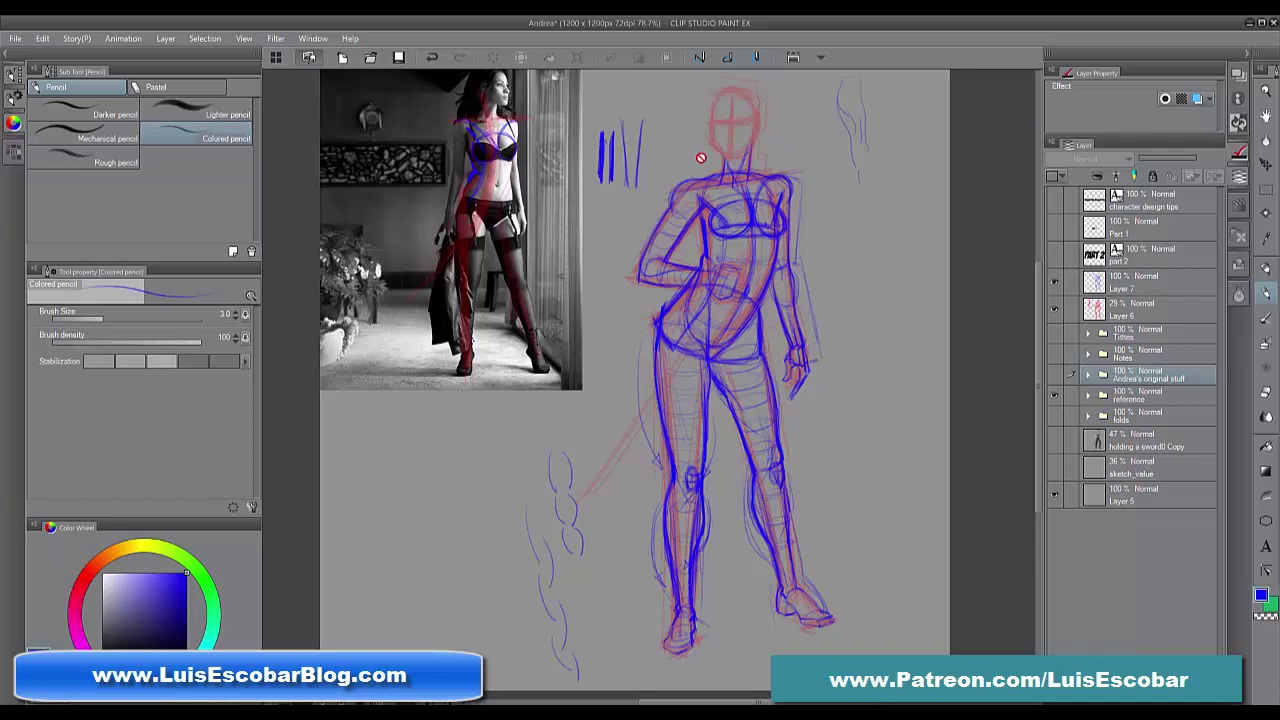
{"action": "left_click", "coordinate": [1145, 283]}
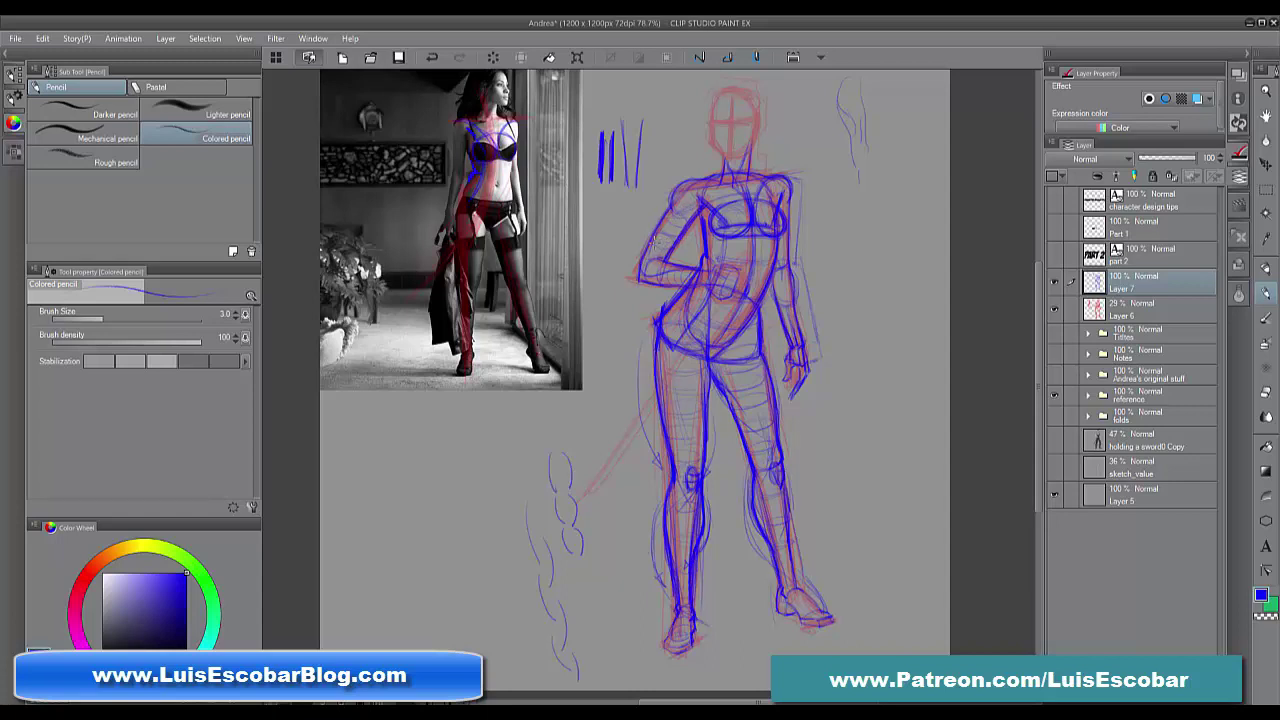
{"action": "left_click_drag", "start_coordinate": [655, 249], "coordinate": [648, 264]}
{"action": "mouse_move", "coordinate": [710, 139]}
{"action": "left_mouse_down"}
{"action": "mouse_move", "coordinate": [710, 101]}
{"action": "mouse_move", "coordinate": [744, 90]}
{"action": "mouse_move", "coordinate": [757, 136]}
{"action": "mouse_move", "coordinate": [729, 160]}
{"action": "left_mouse_up"}
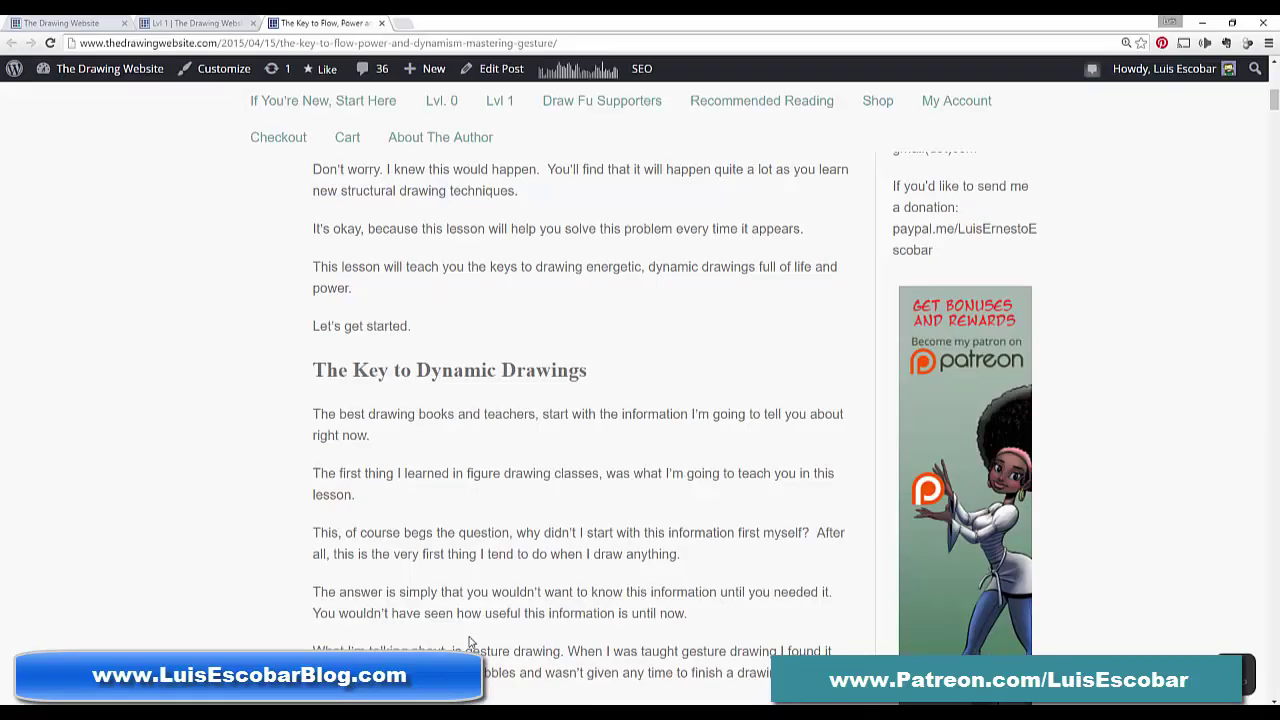
In Chrome, return to the start of the Mastering Gesture article, and from the Lvl 1 page open the Draw Fu Forms and Cartooning Design lessons
{"action": "right_click", "coordinate": [1271, 94]}
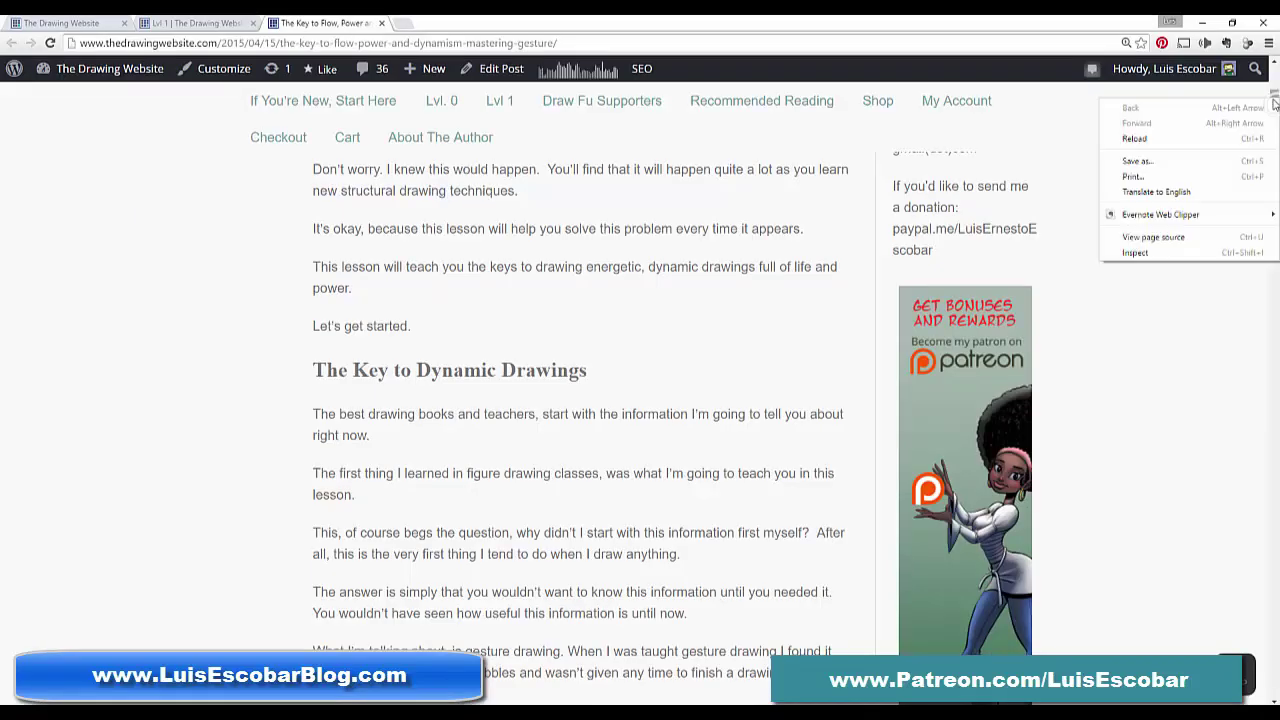
{"action": "left_click", "coordinate": [1274, 94]}
{"action": "left_click_drag", "start_coordinate": [1275, 98], "coordinate": [1275, 85]}
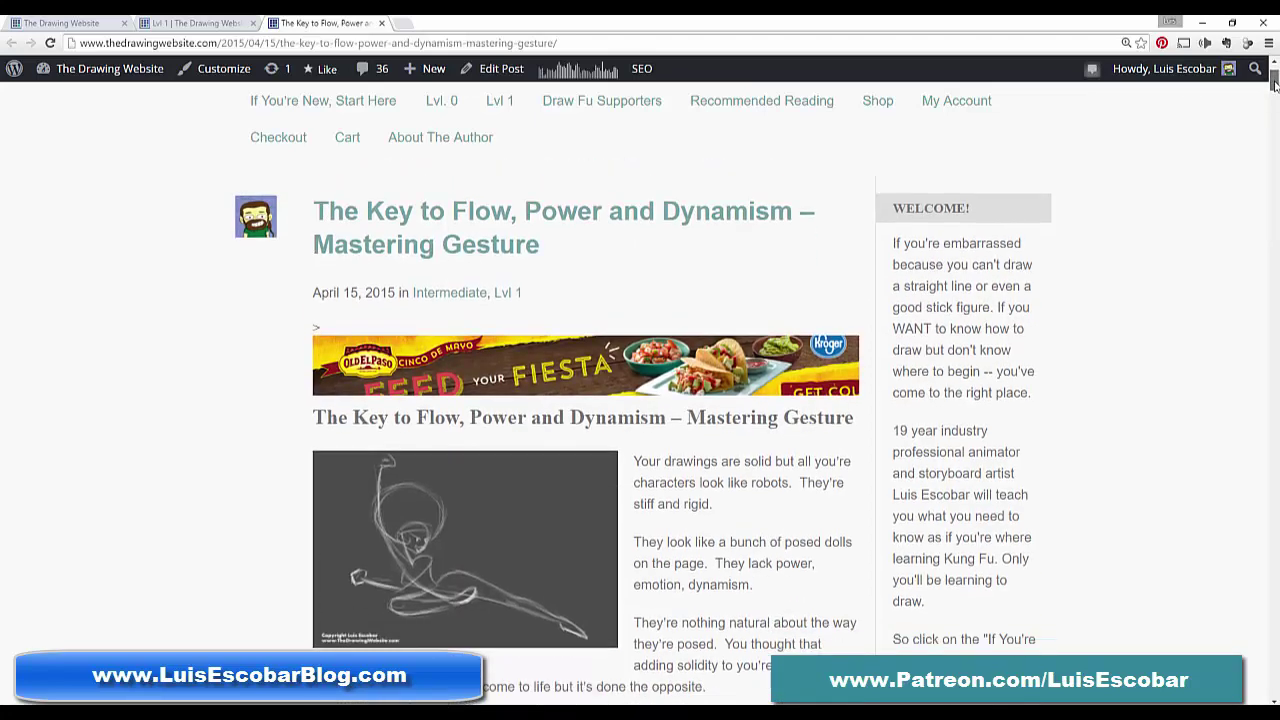
{"action": "left_click", "coordinate": [205, 28]}
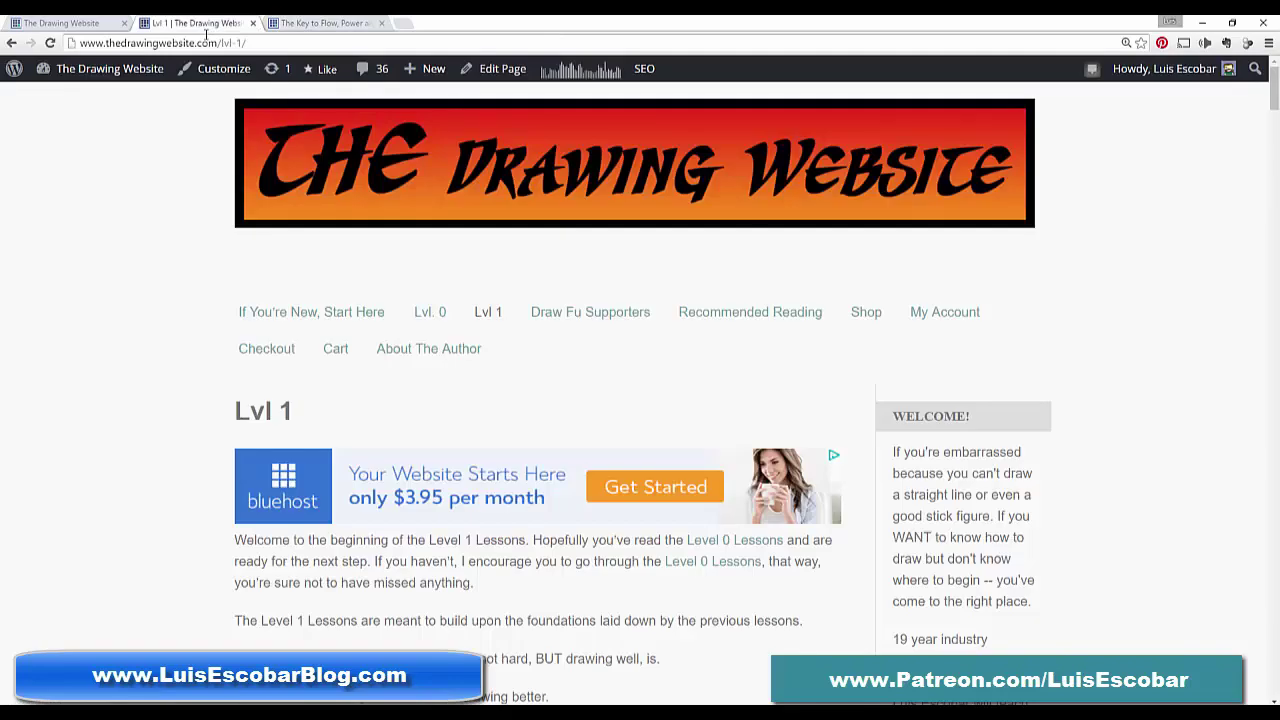
{"action": "left_click_drag", "start_coordinate": [1275, 105], "coordinate": [1249, 304]}
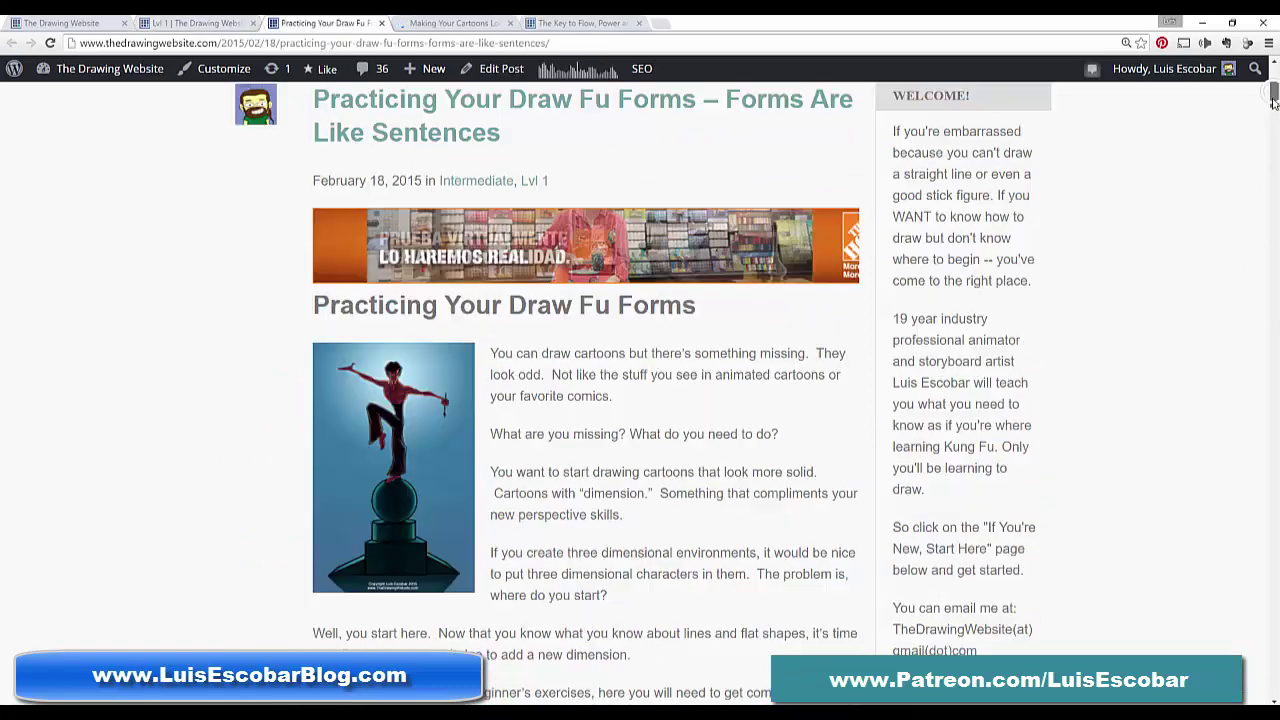
Look through the Practicing Your Draw Fu Forms lesson, examining the example drawings of wedges and spheres
{"action": "scroll", "coordinate": [1273, 100], "scroll_direction": "down", "scroll_amount": 5}
{"action": "scroll", "coordinate": [1273, 100], "scroll_direction": "up", "scroll_amount": 3}
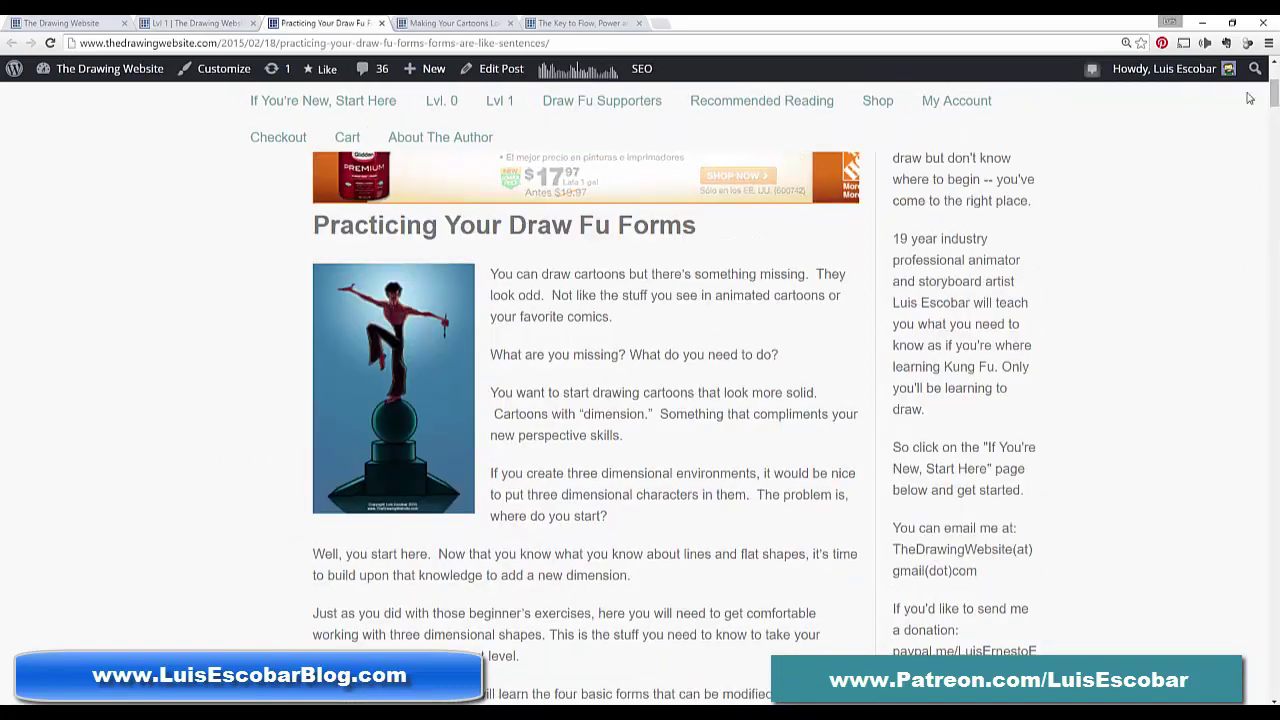
{"action": "right_click", "coordinate": [1274, 102]}
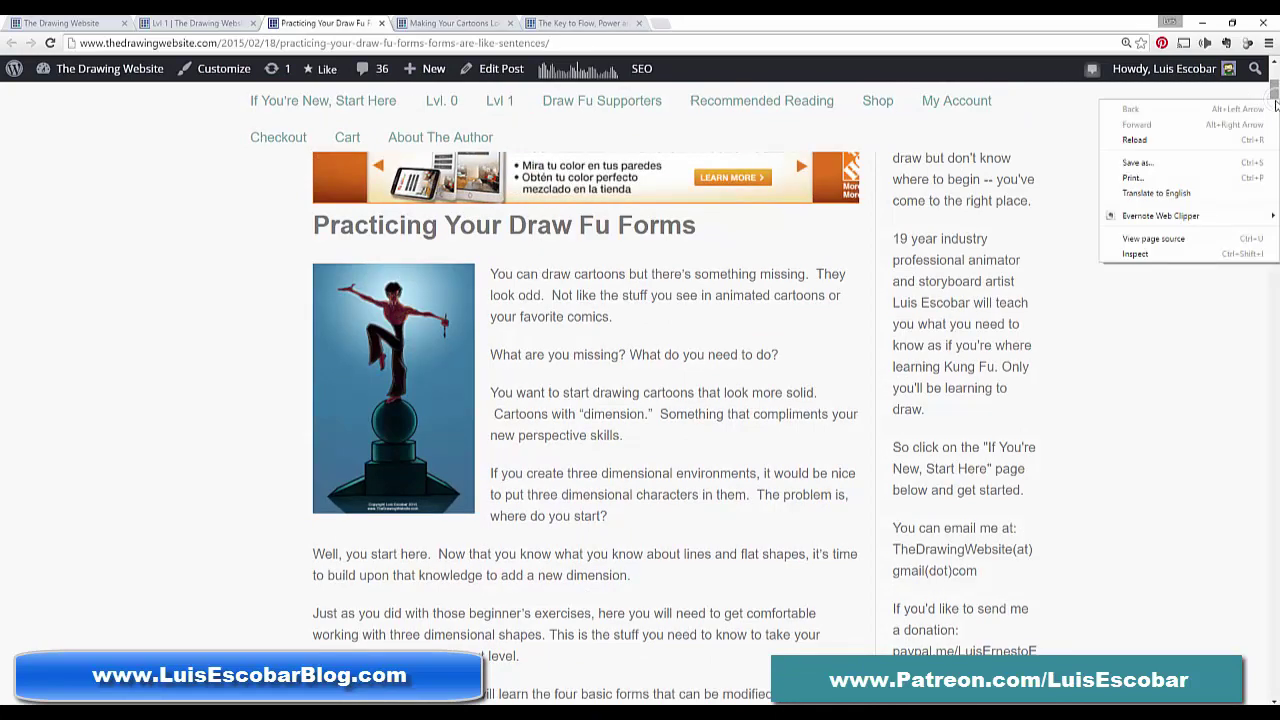
{"action": "left_click", "coordinate": [1274, 94]}
{"action": "mouse_move", "coordinate": [1274, 96]}
{"action": "left_mouse_down"}
{"action": "mouse_move", "coordinate": [1255, 204]}
{"action": "mouse_move", "coordinate": [1235, 215]}
{"action": "left_mouse_up"}
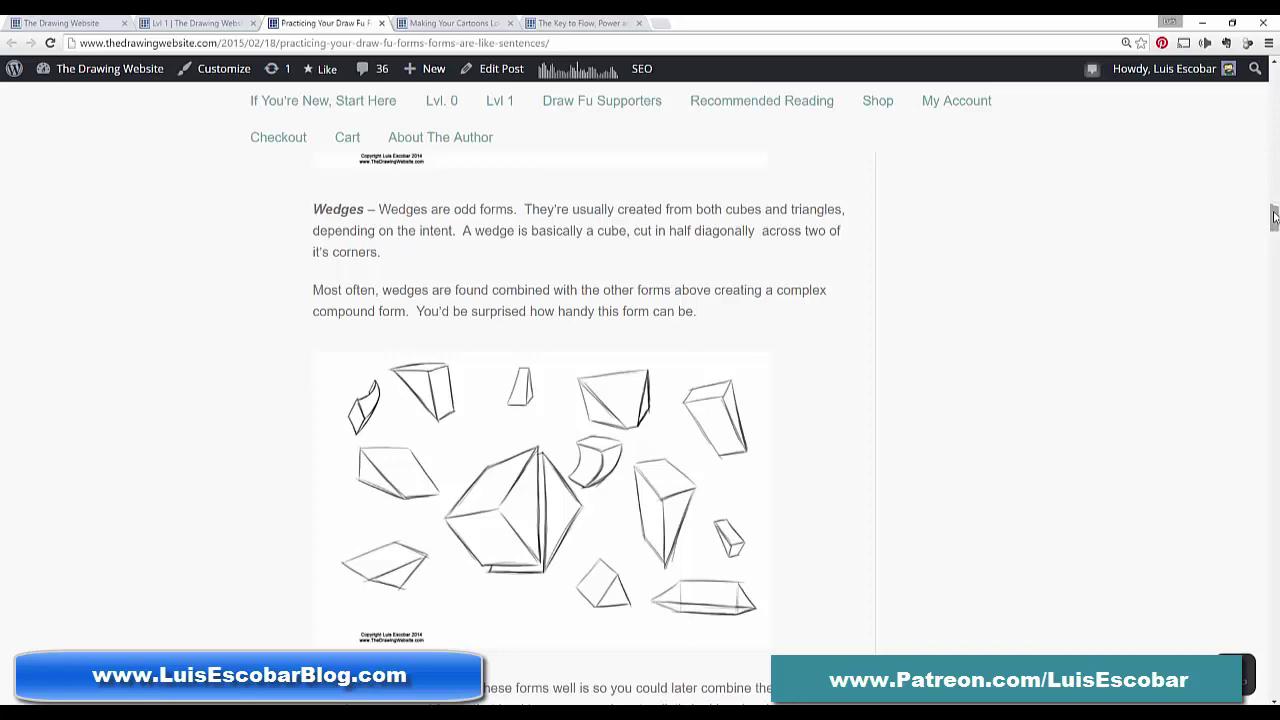
{"action": "left_click_drag", "start_coordinate": [1274, 216], "coordinate": [1272, 152]}
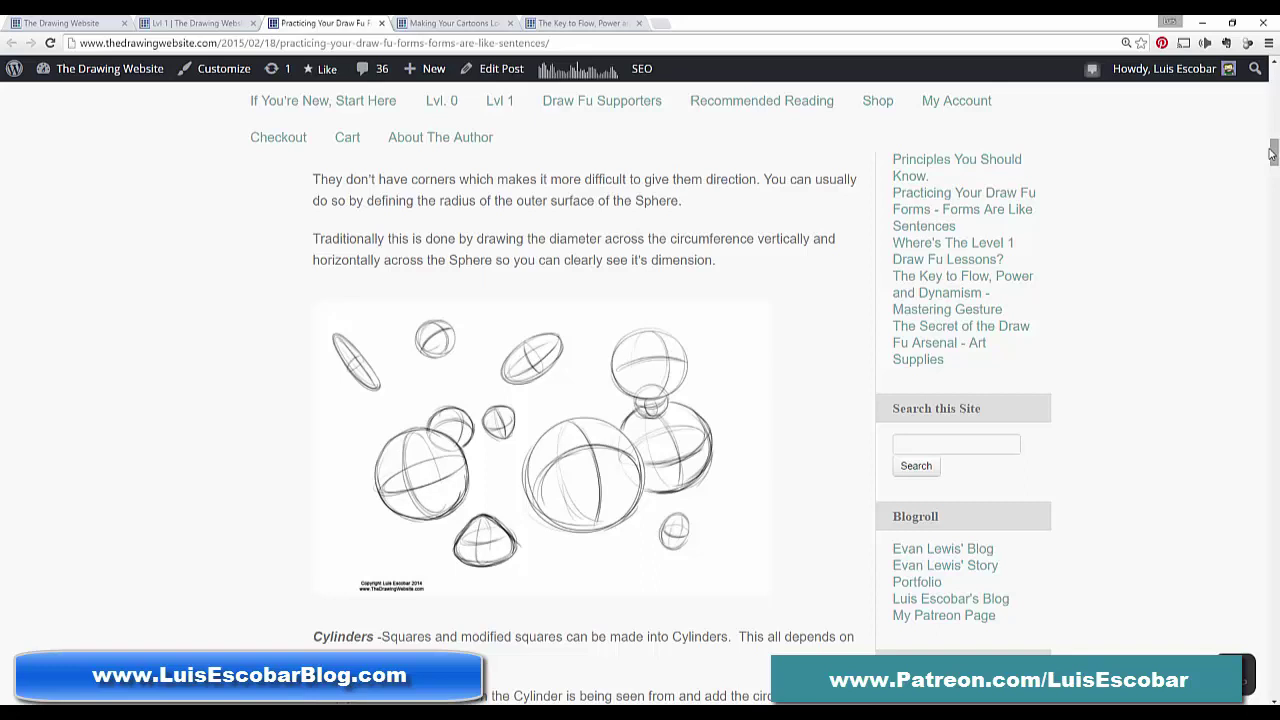
View the Making Your Cartoons Look Professional lesson and examine the standing cartoon figure built from compound forms
{"action": "left_click", "coordinate": [450, 24]}
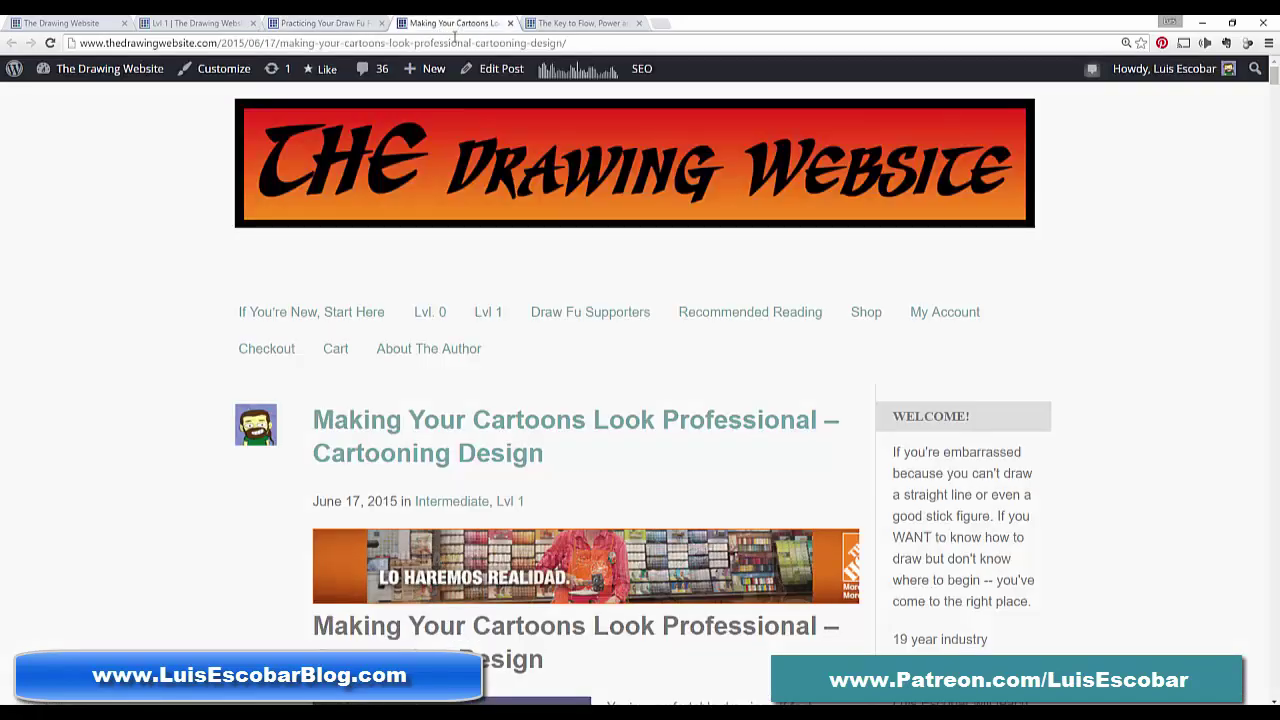
{"action": "mouse_move", "coordinate": [1274, 78]}
{"action": "left_mouse_down"}
{"action": "mouse_move", "coordinate": [1231, 294]}
{"action": "mouse_move", "coordinate": [1232, 393]}
{"action": "left_mouse_up"}
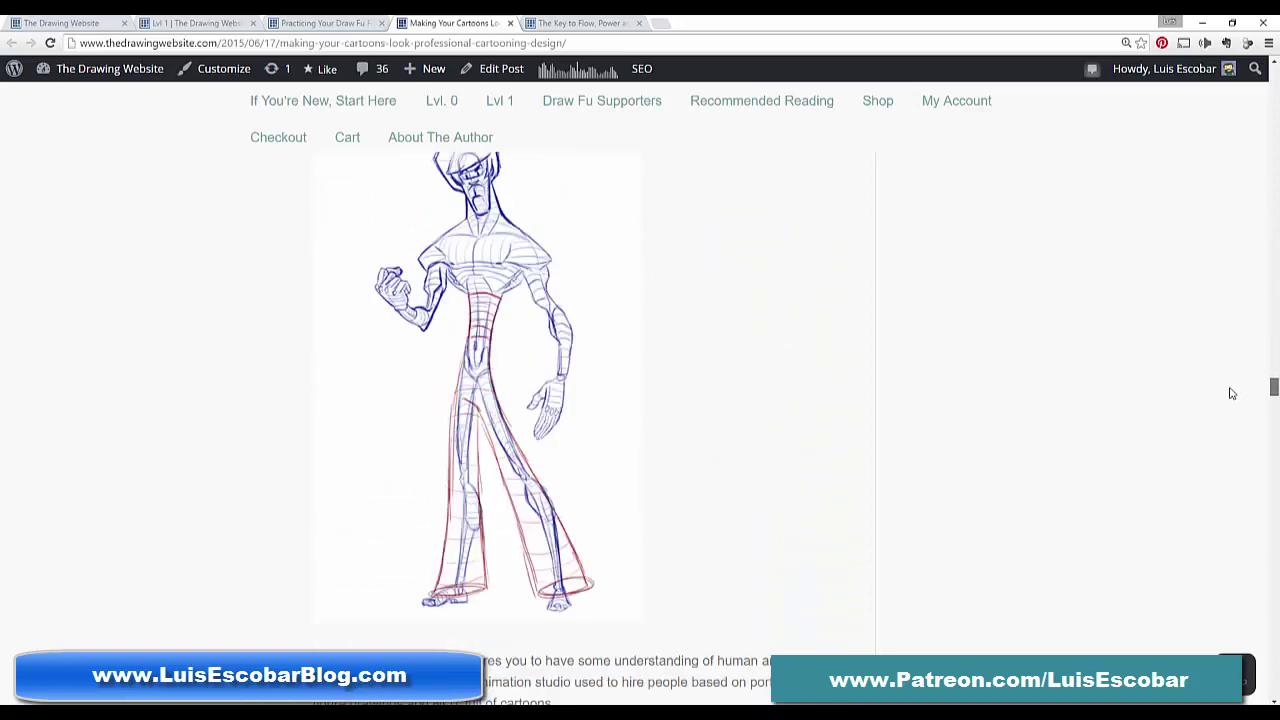
{"action": "left_click_drag", "start_coordinate": [1230, 387], "coordinate": [1229, 386]}
{"action": "scroll", "coordinate": [1231, 392], "scroll_direction": "up", "scroll_amount": 1}
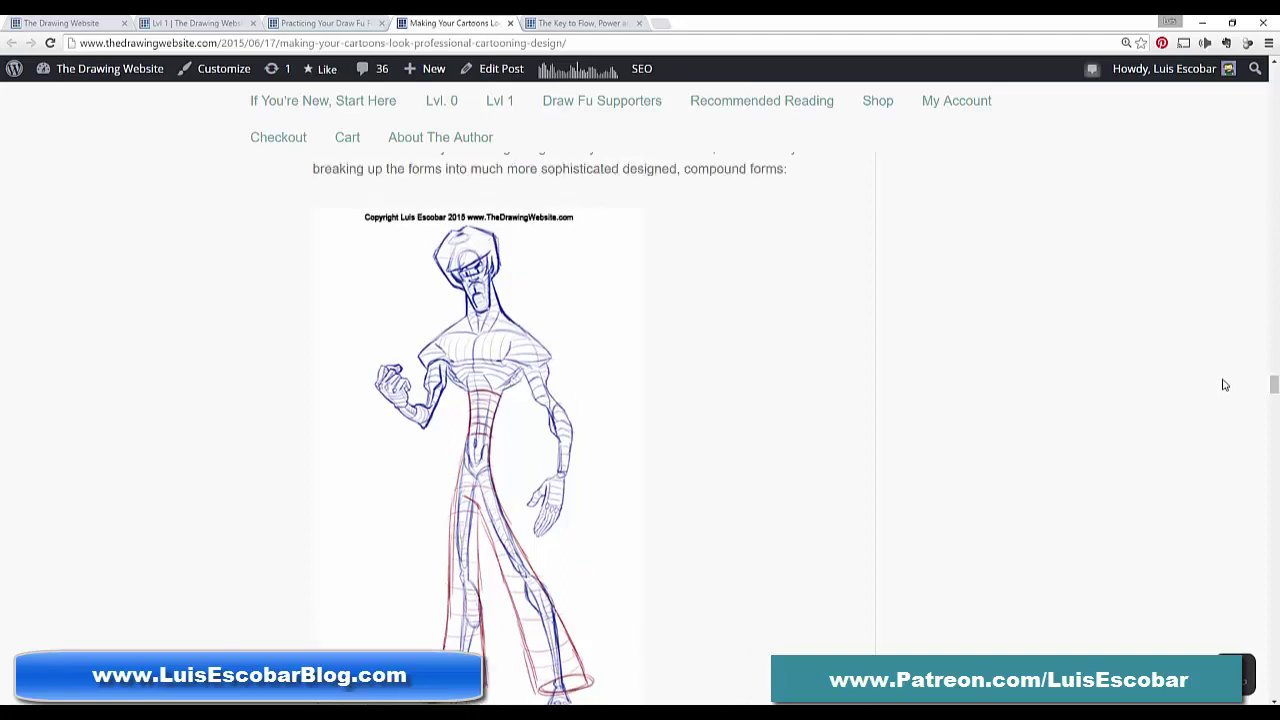